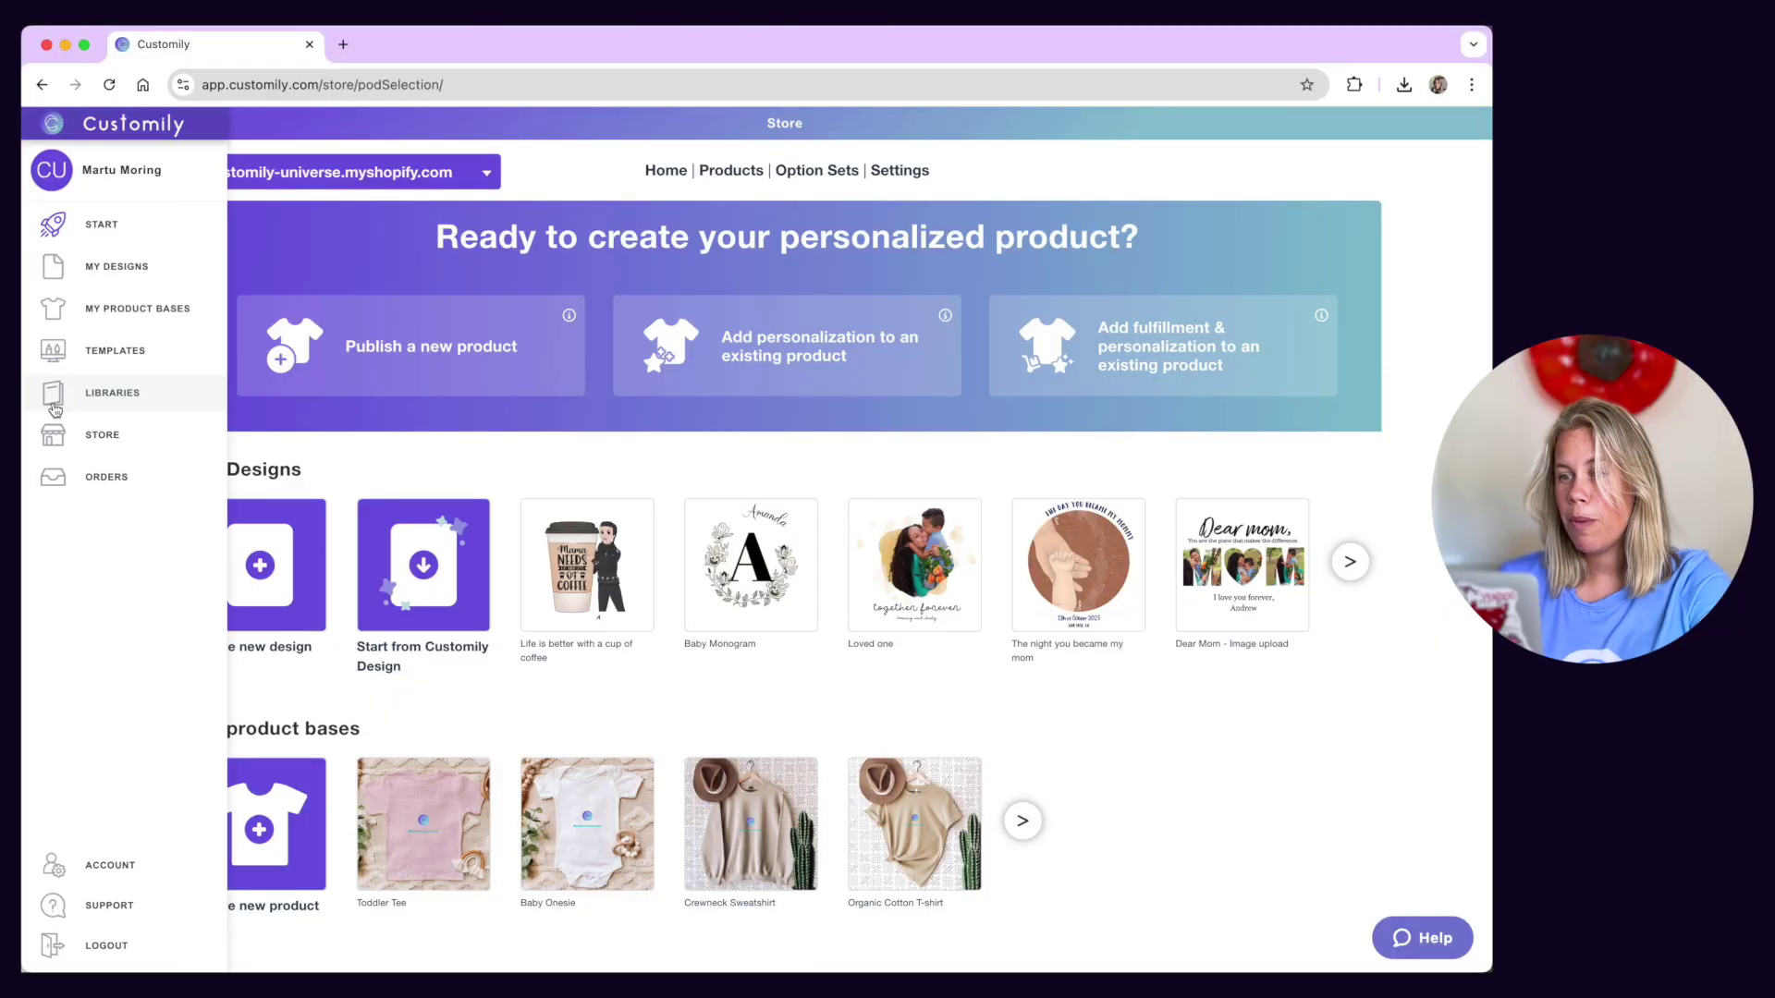
Step: Open My Libraries to view existing image libraries such as Backgrounds, Dogs and Cats
{"action": "left_click", "coordinate": [176, 386]}
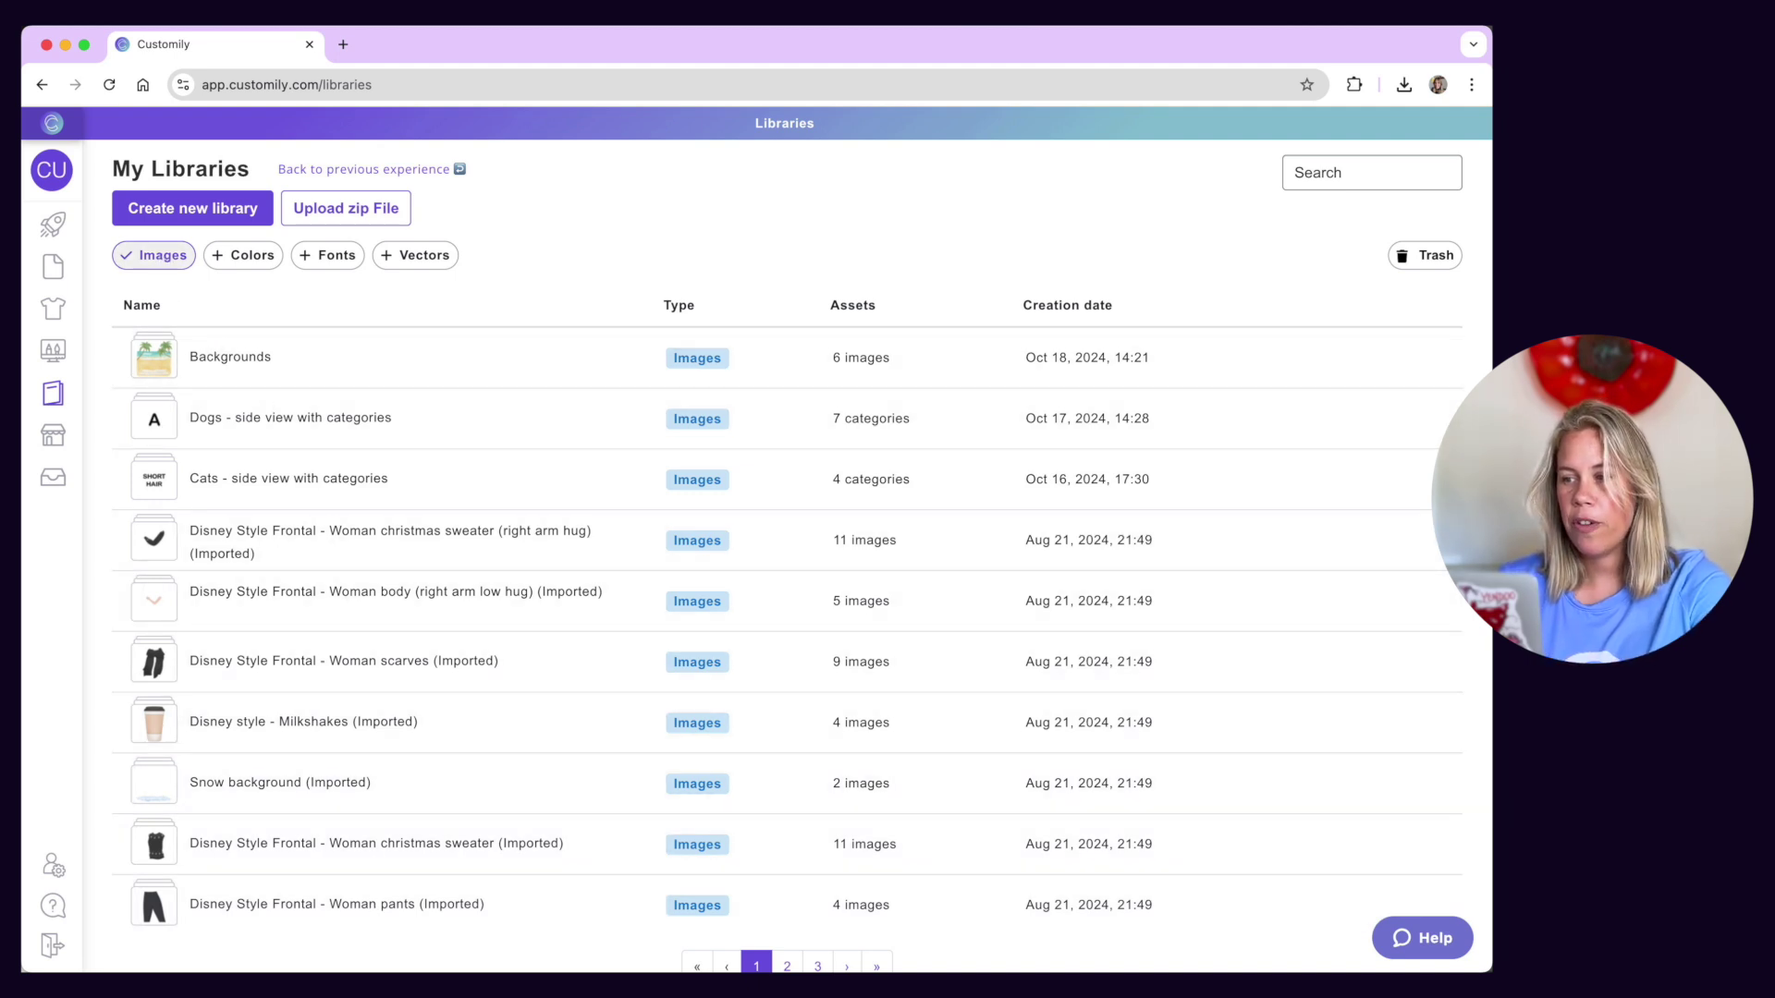
Step: Turn on the Colors, Fonts, Vectors and Images filters so all library types are listed
{"action": "left_click", "coordinate": [167, 257]}
{"action": "left_click", "coordinate": [243, 256]}
{"action": "left_click", "coordinate": [326, 256]}
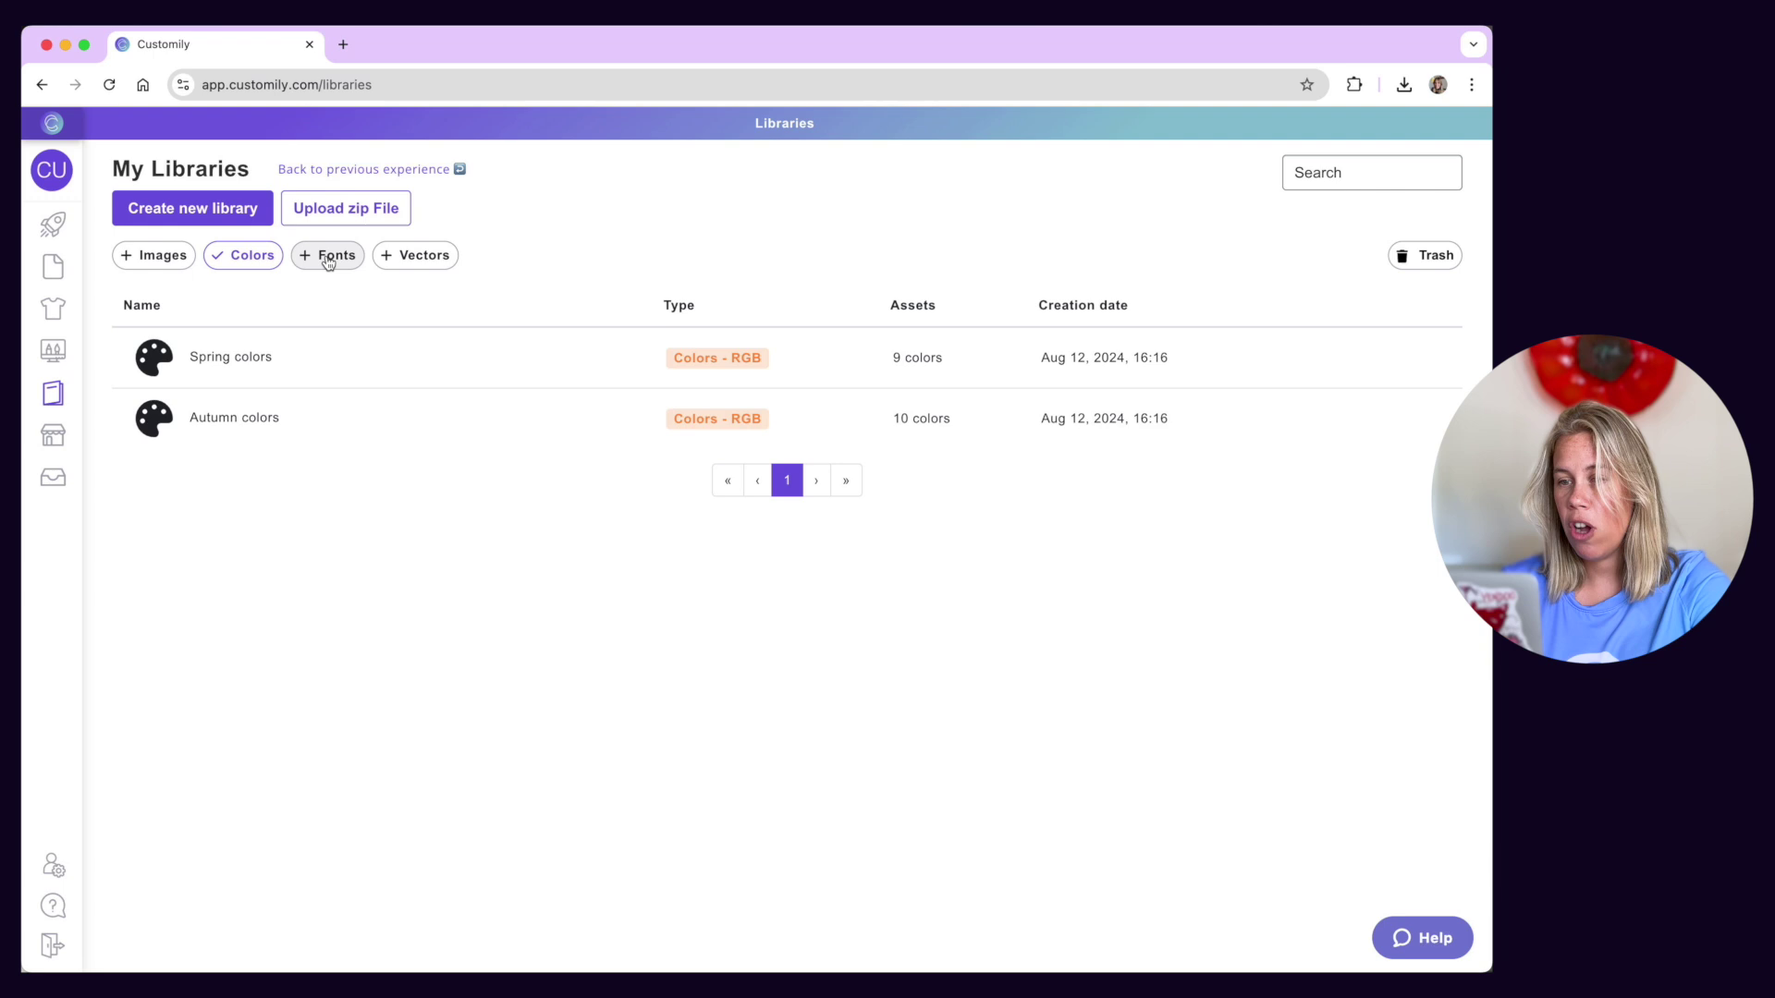
{"action": "left_click", "coordinate": [418, 263]}
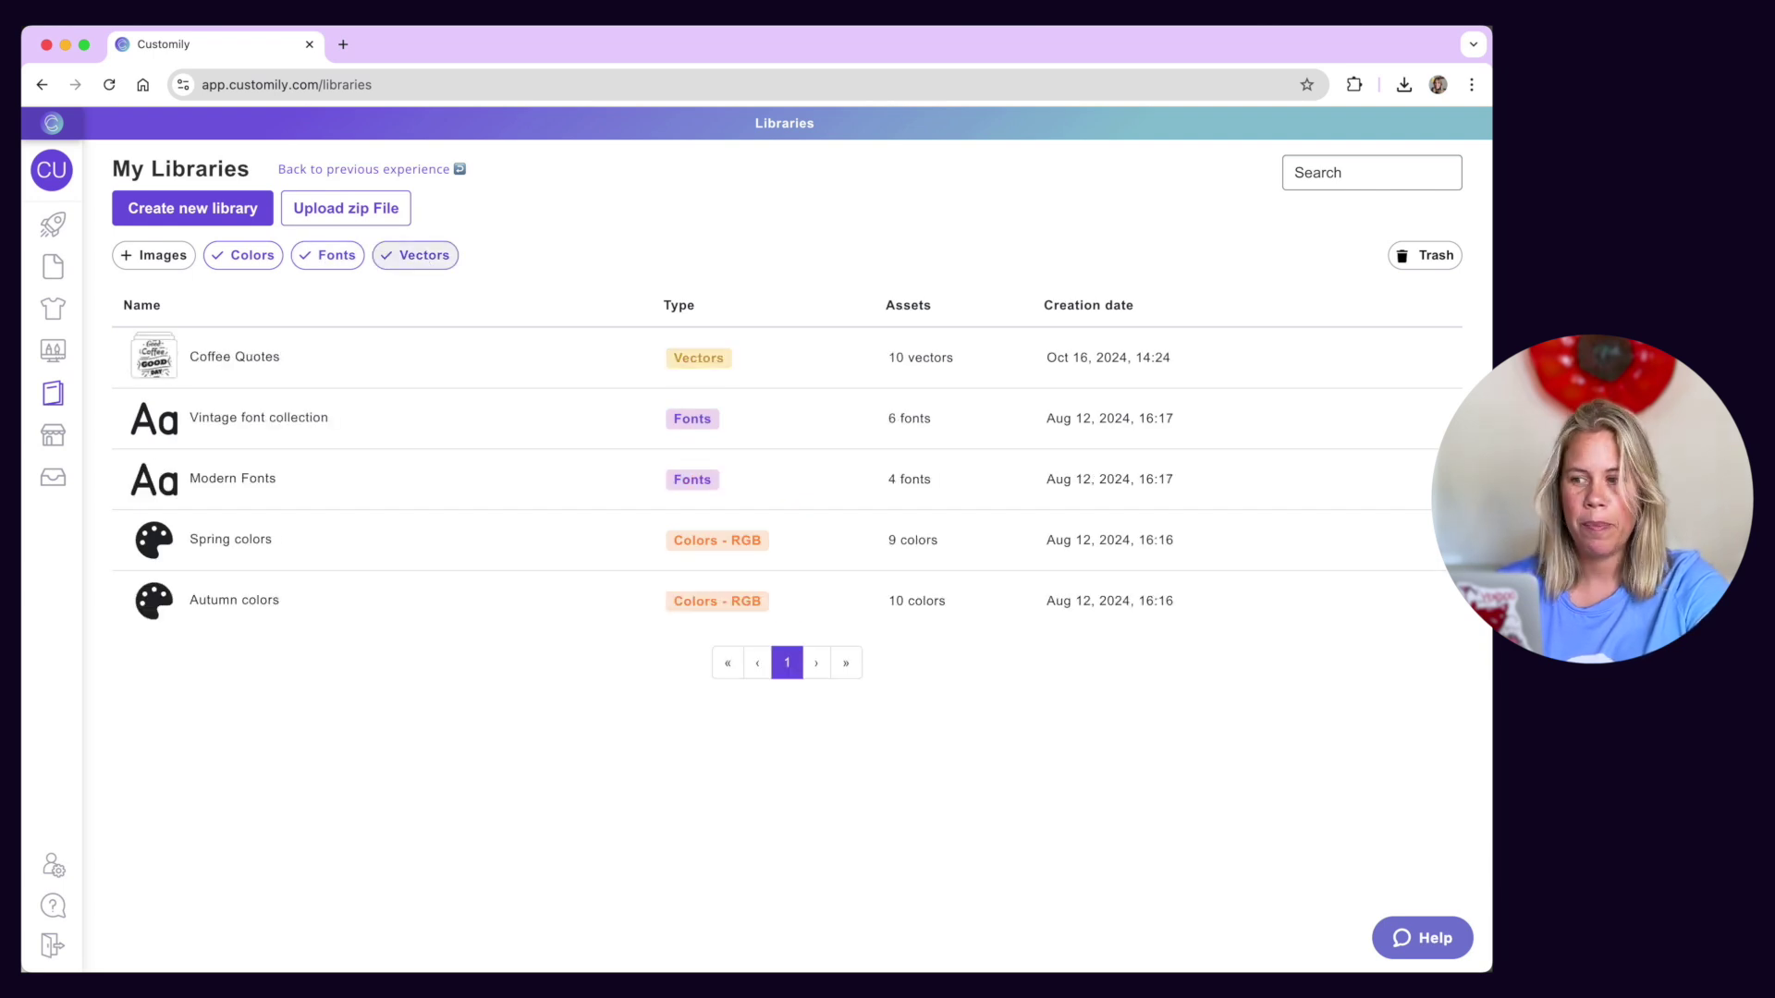
{"action": "left_click", "coordinate": [159, 262]}
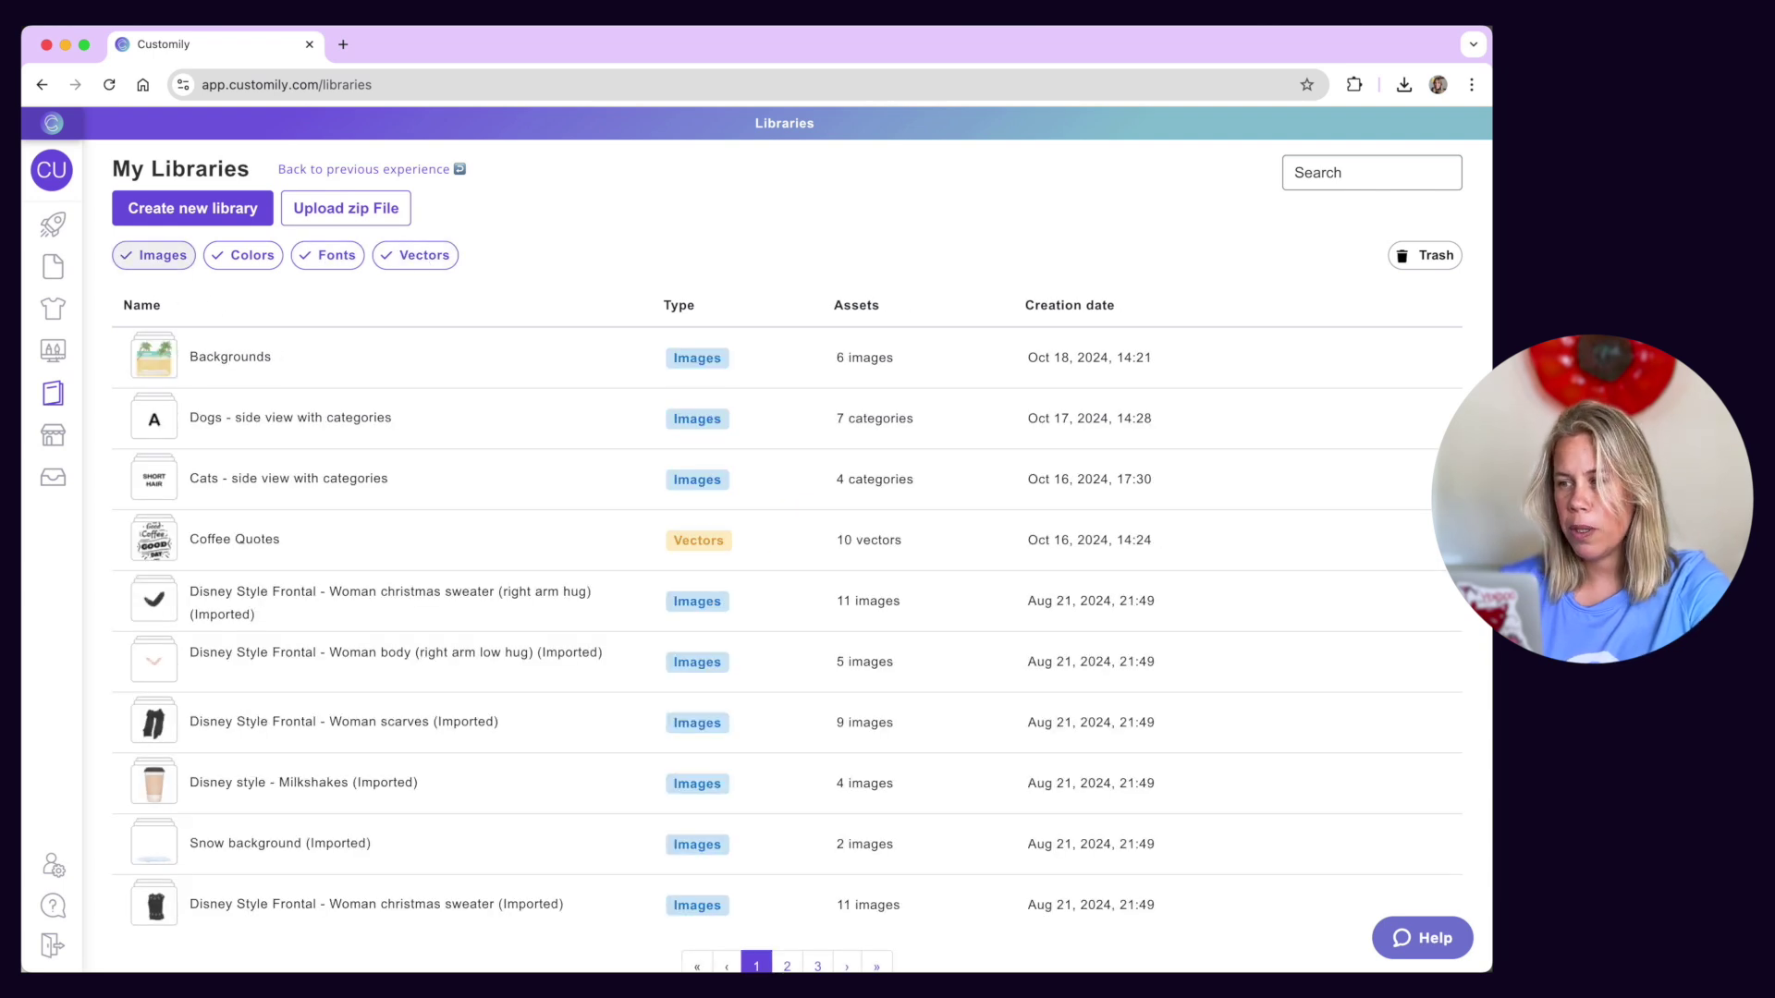
Step: Browse the Dogs - side view library's Breeds A category, then return to all libraries
{"action": "left_click", "coordinate": [447, 416]}
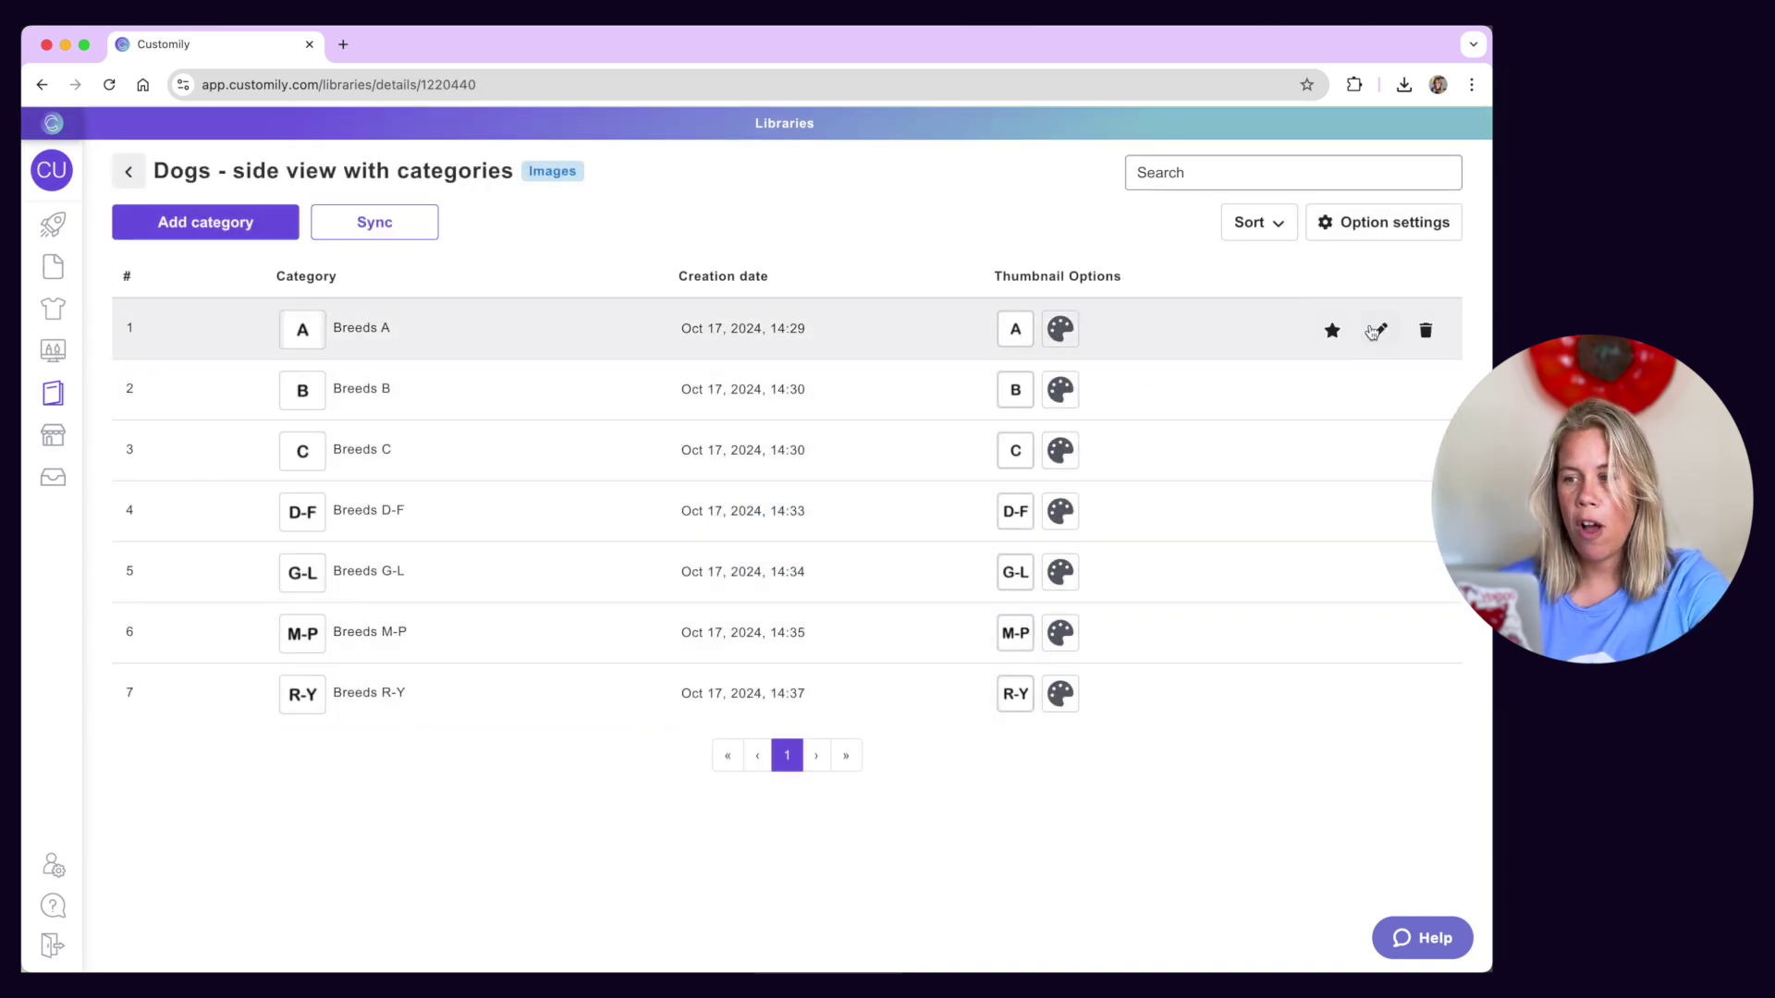
{"action": "left_click", "coordinate": [1376, 331]}
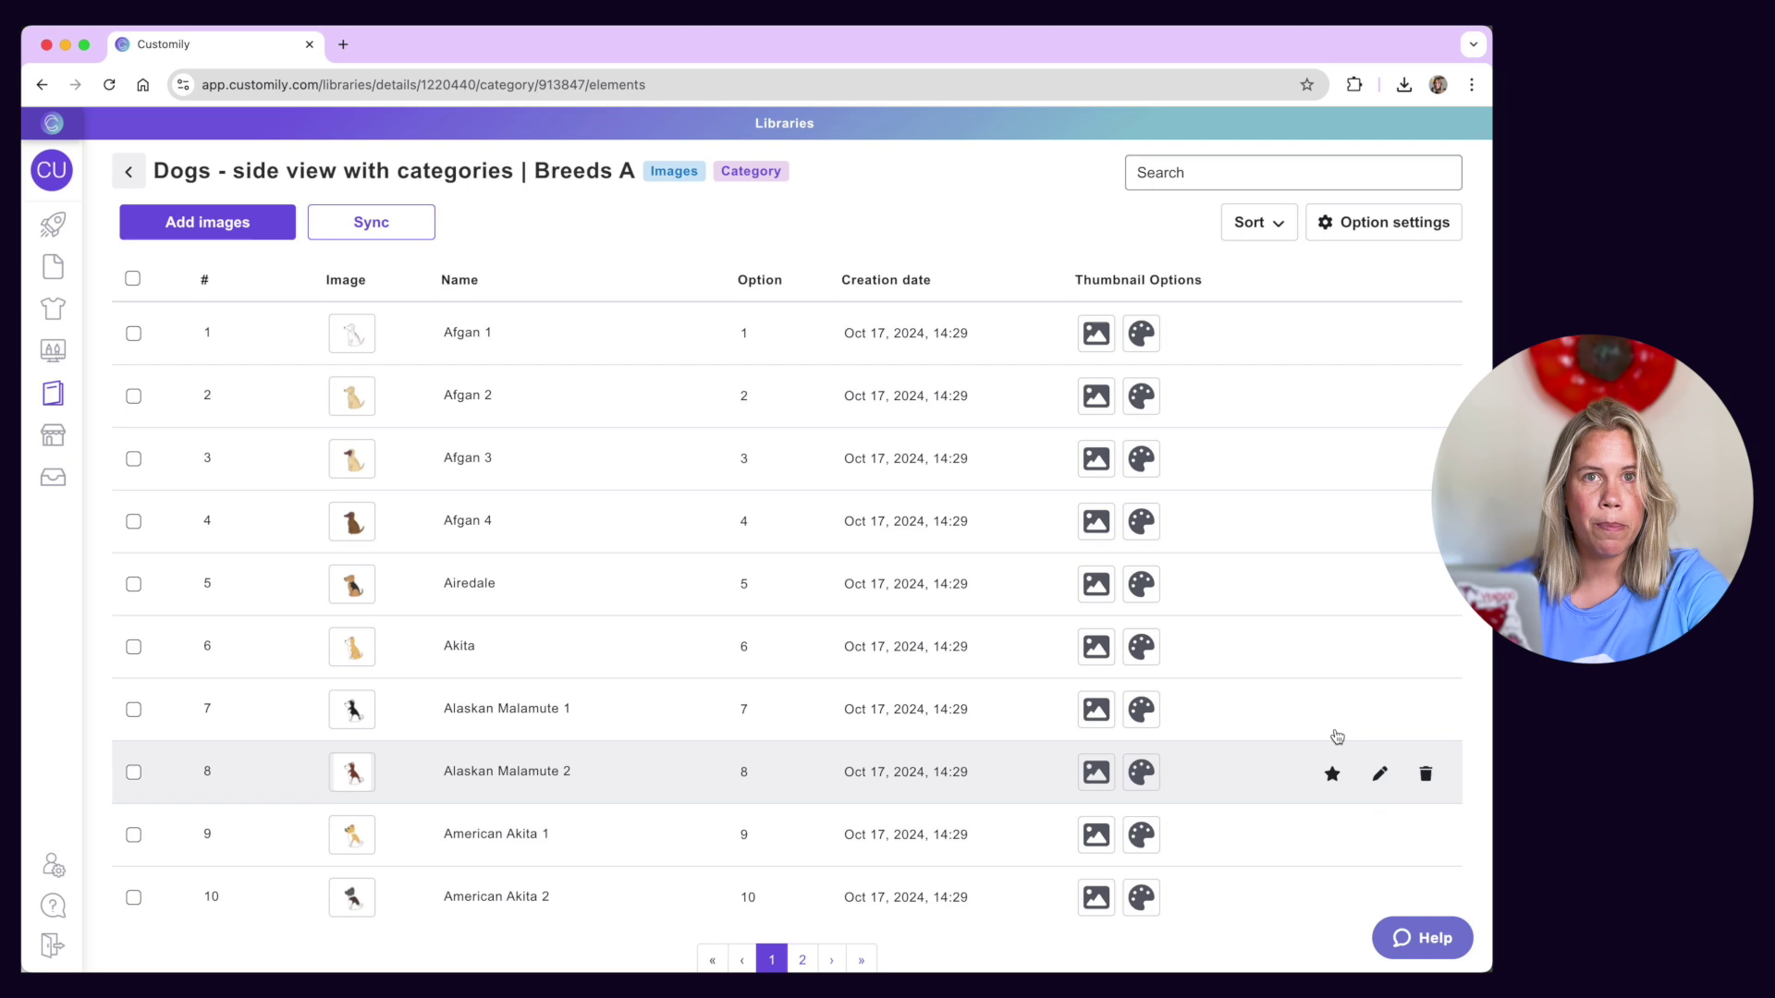
{"action": "left_click", "coordinate": [126, 171]}
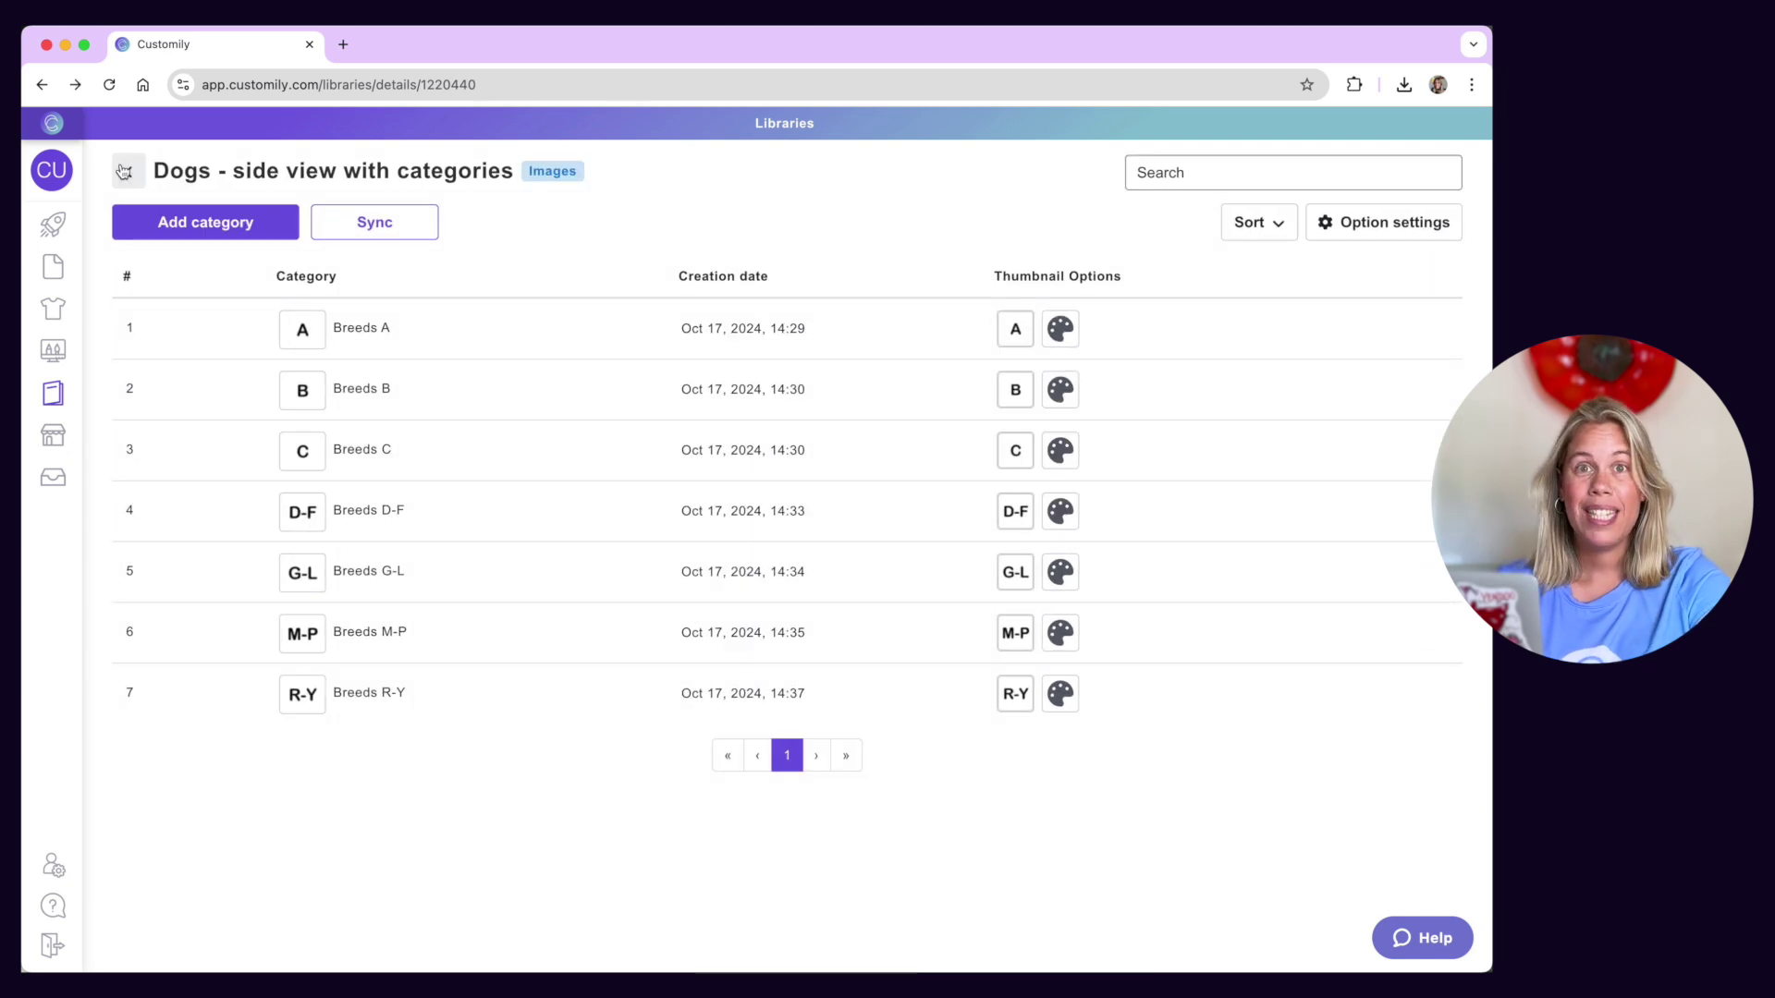
{"action": "left_click", "coordinate": [122, 171]}
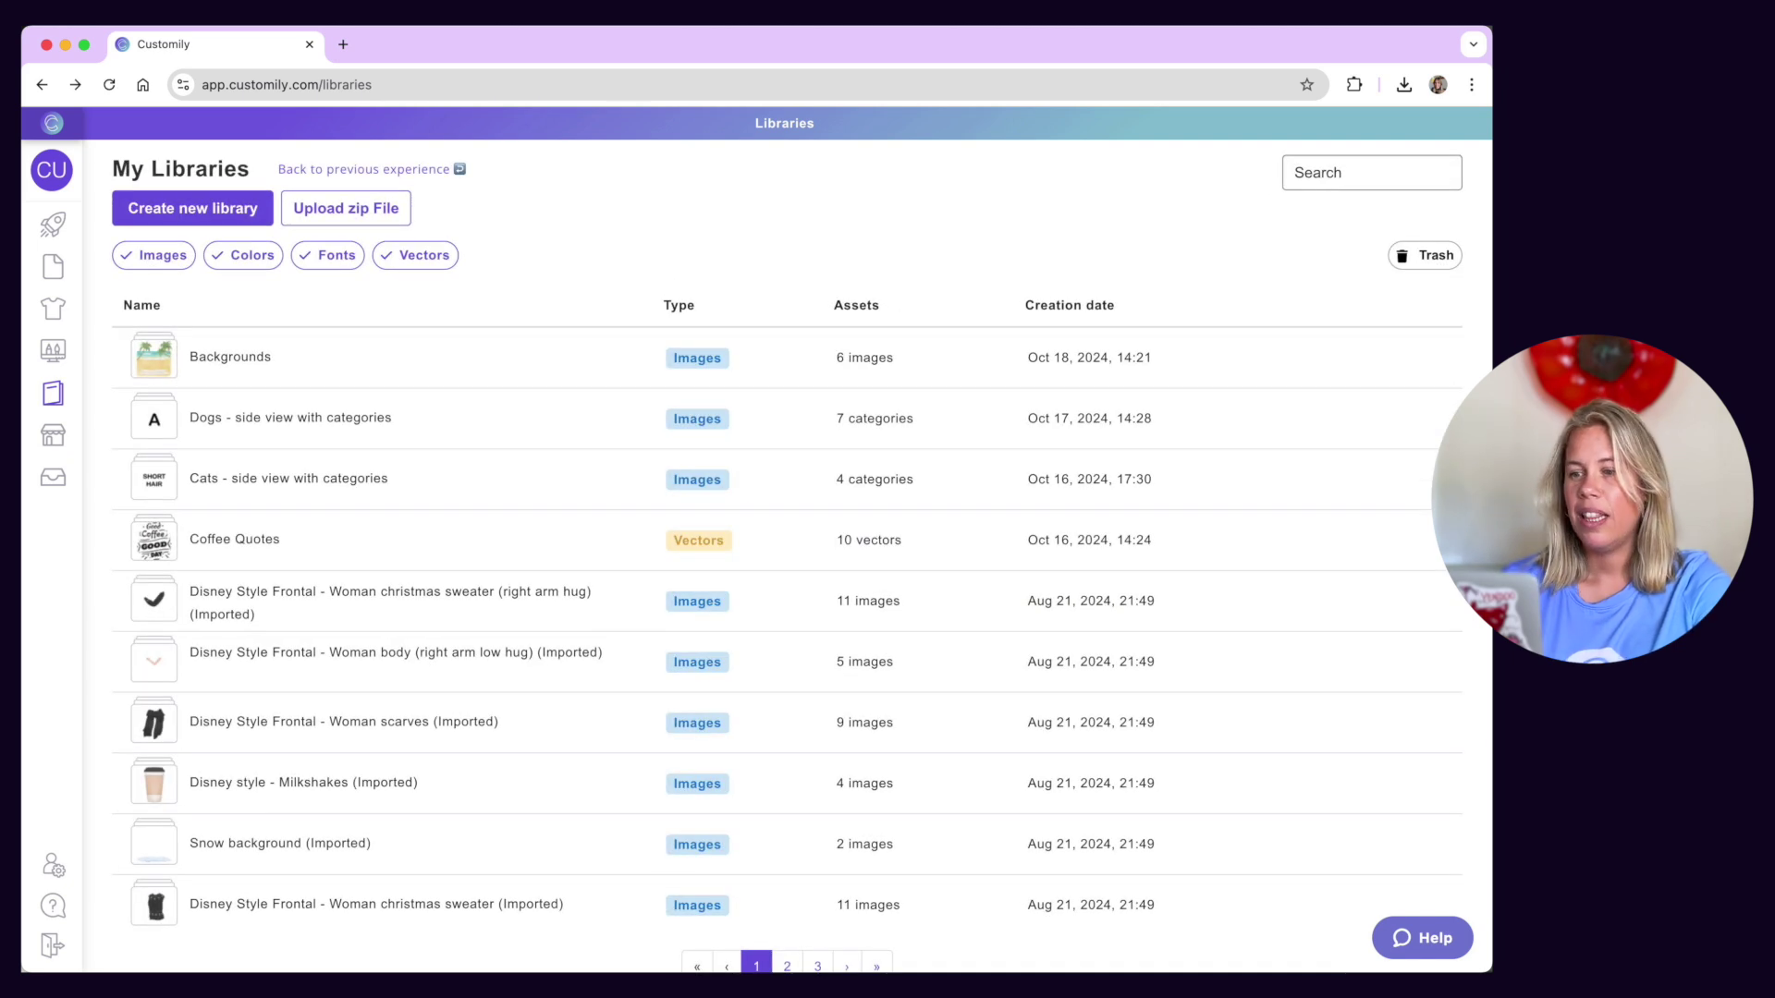
Step: Hide image libraries and add light green Feijoa #9CCE88 to the Spring colors library
{"action": "left_click", "coordinate": [150, 262]}
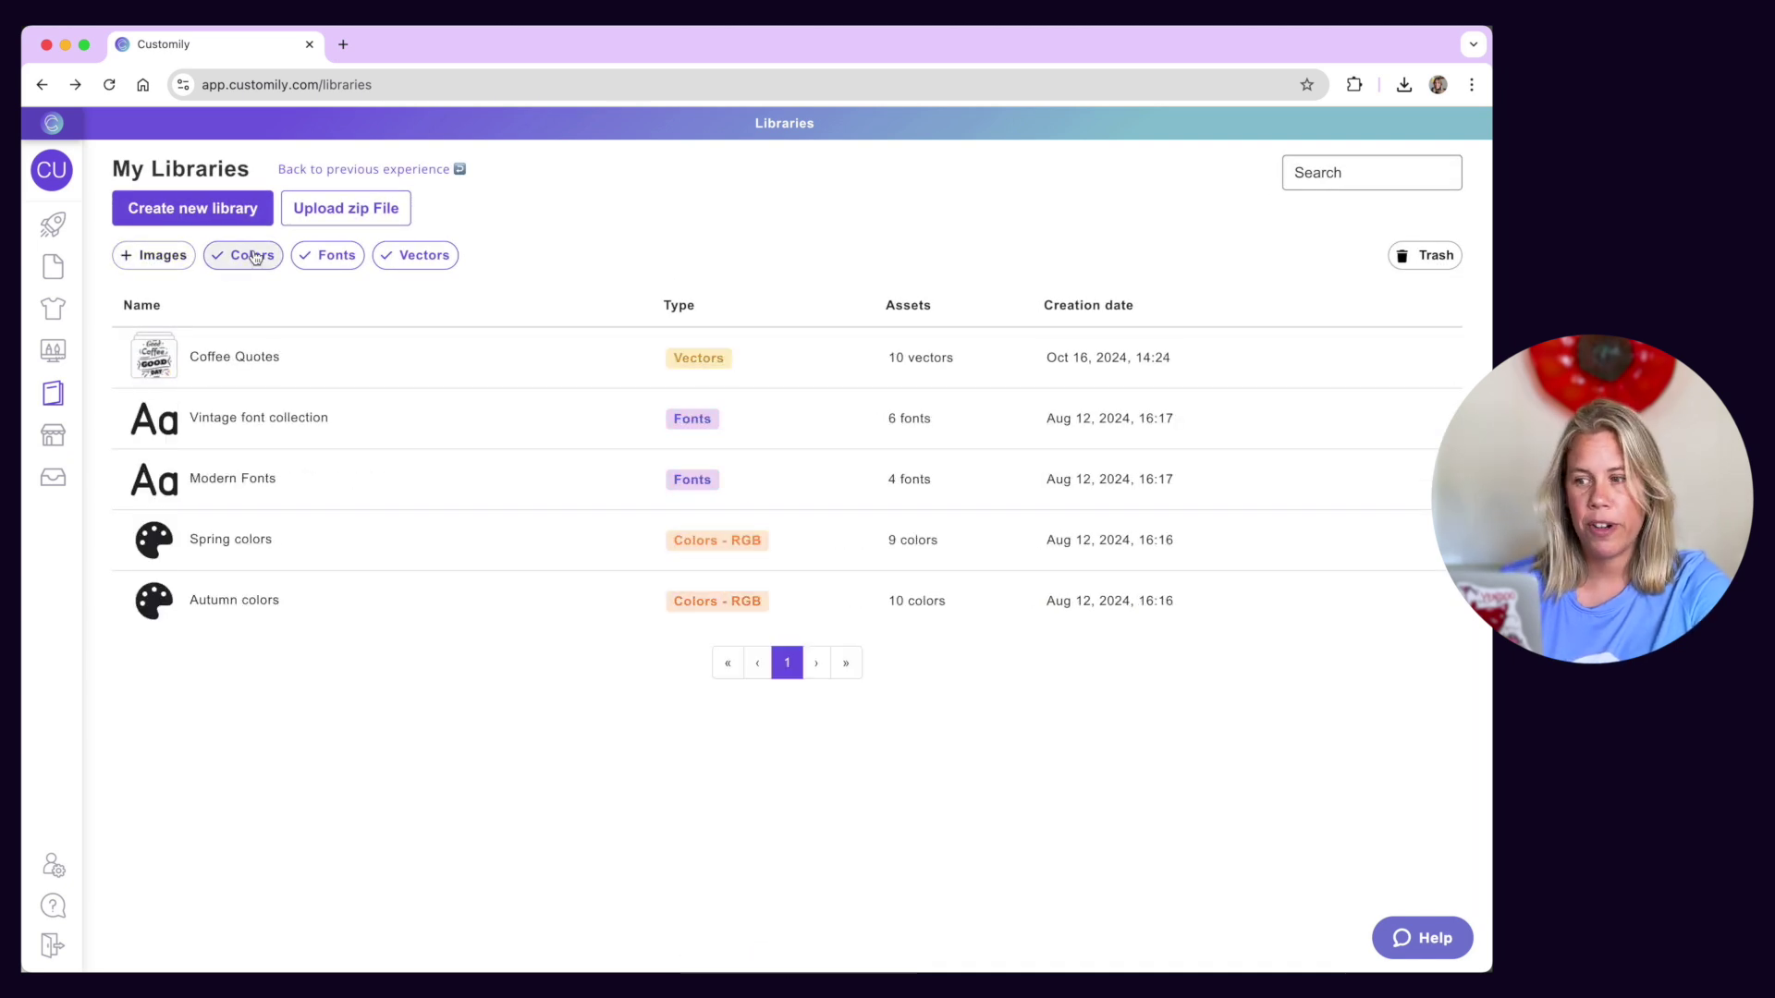
{"action": "left_click", "coordinate": [348, 549]}
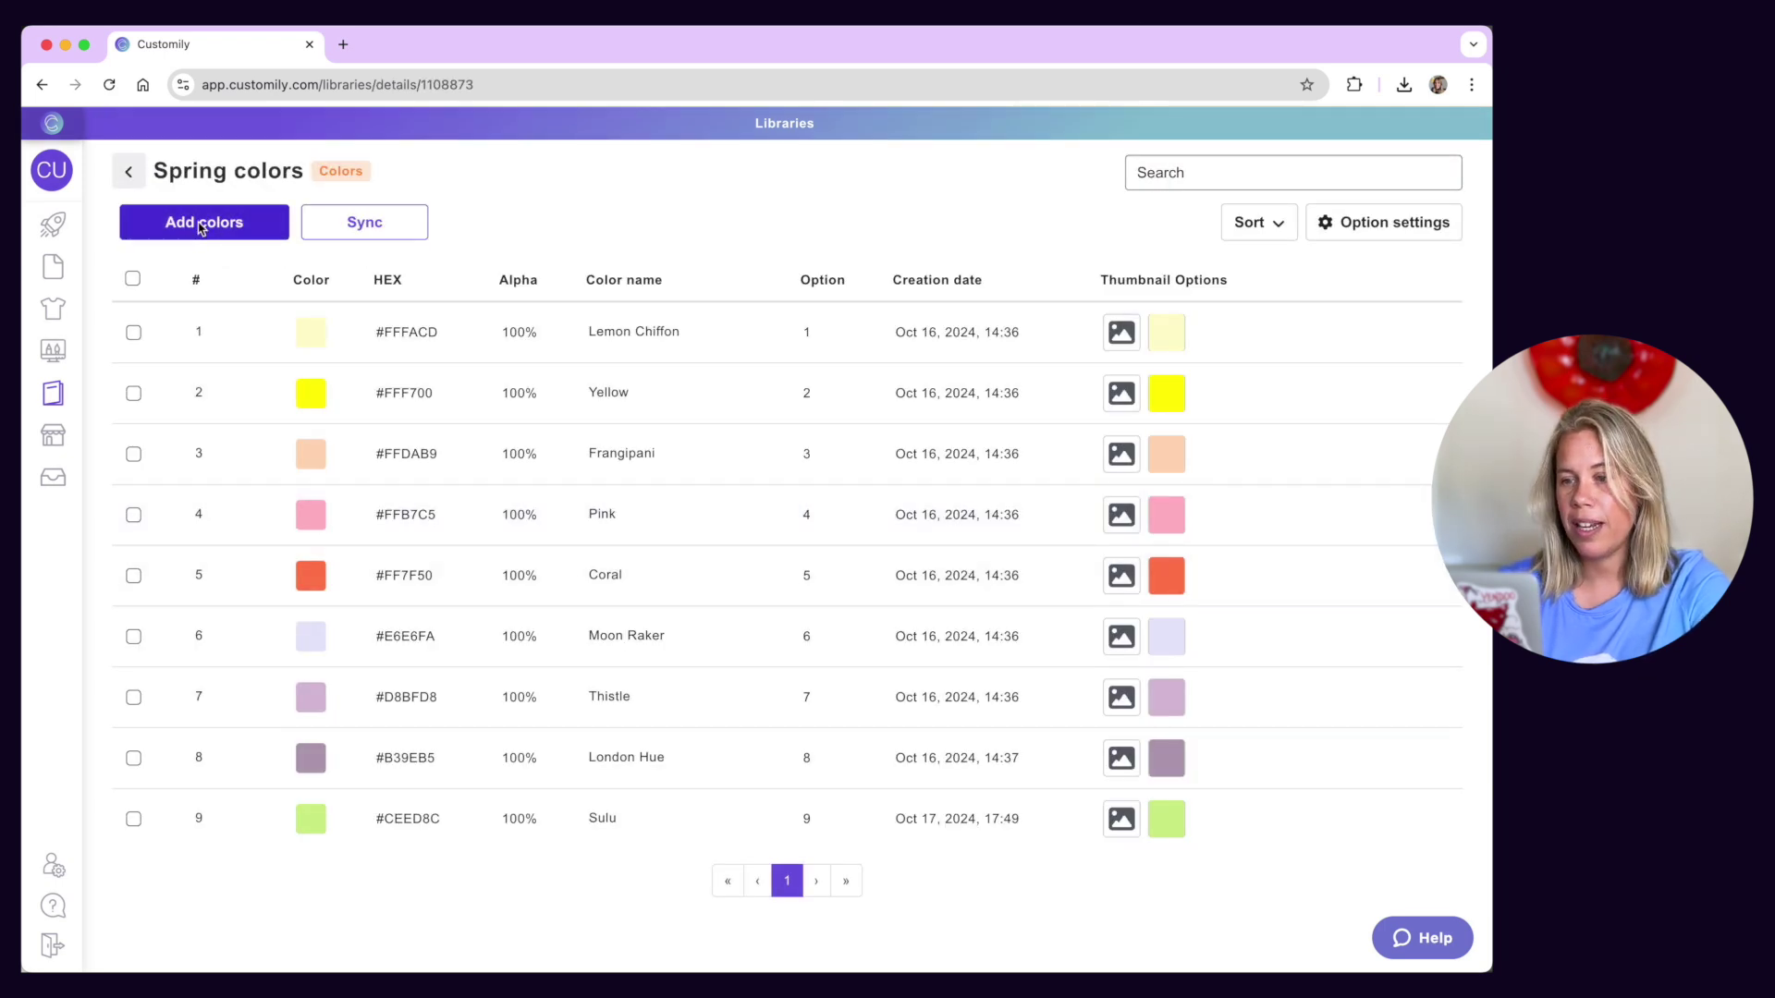
{"action": "left_click", "coordinate": [199, 225]}
{"action": "left_click", "coordinate": [617, 623]}
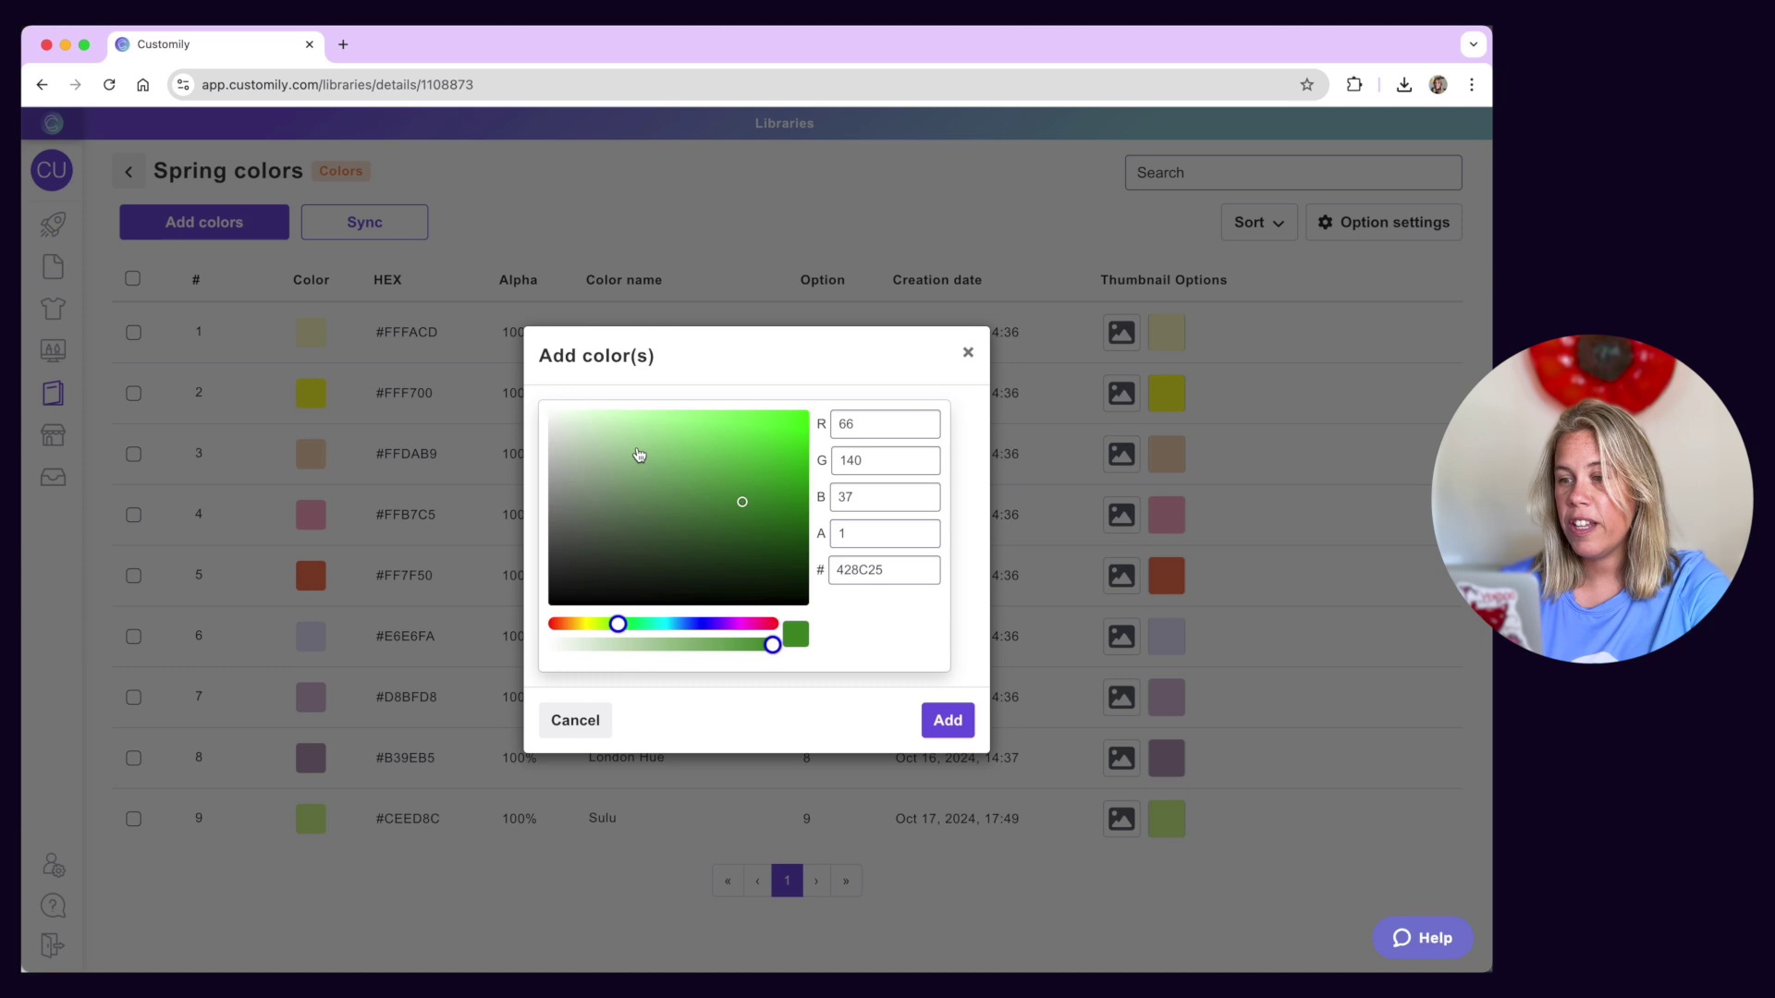
{"action": "left_click", "coordinate": [638, 452]}
{"action": "left_click", "coordinate": [947, 720]}
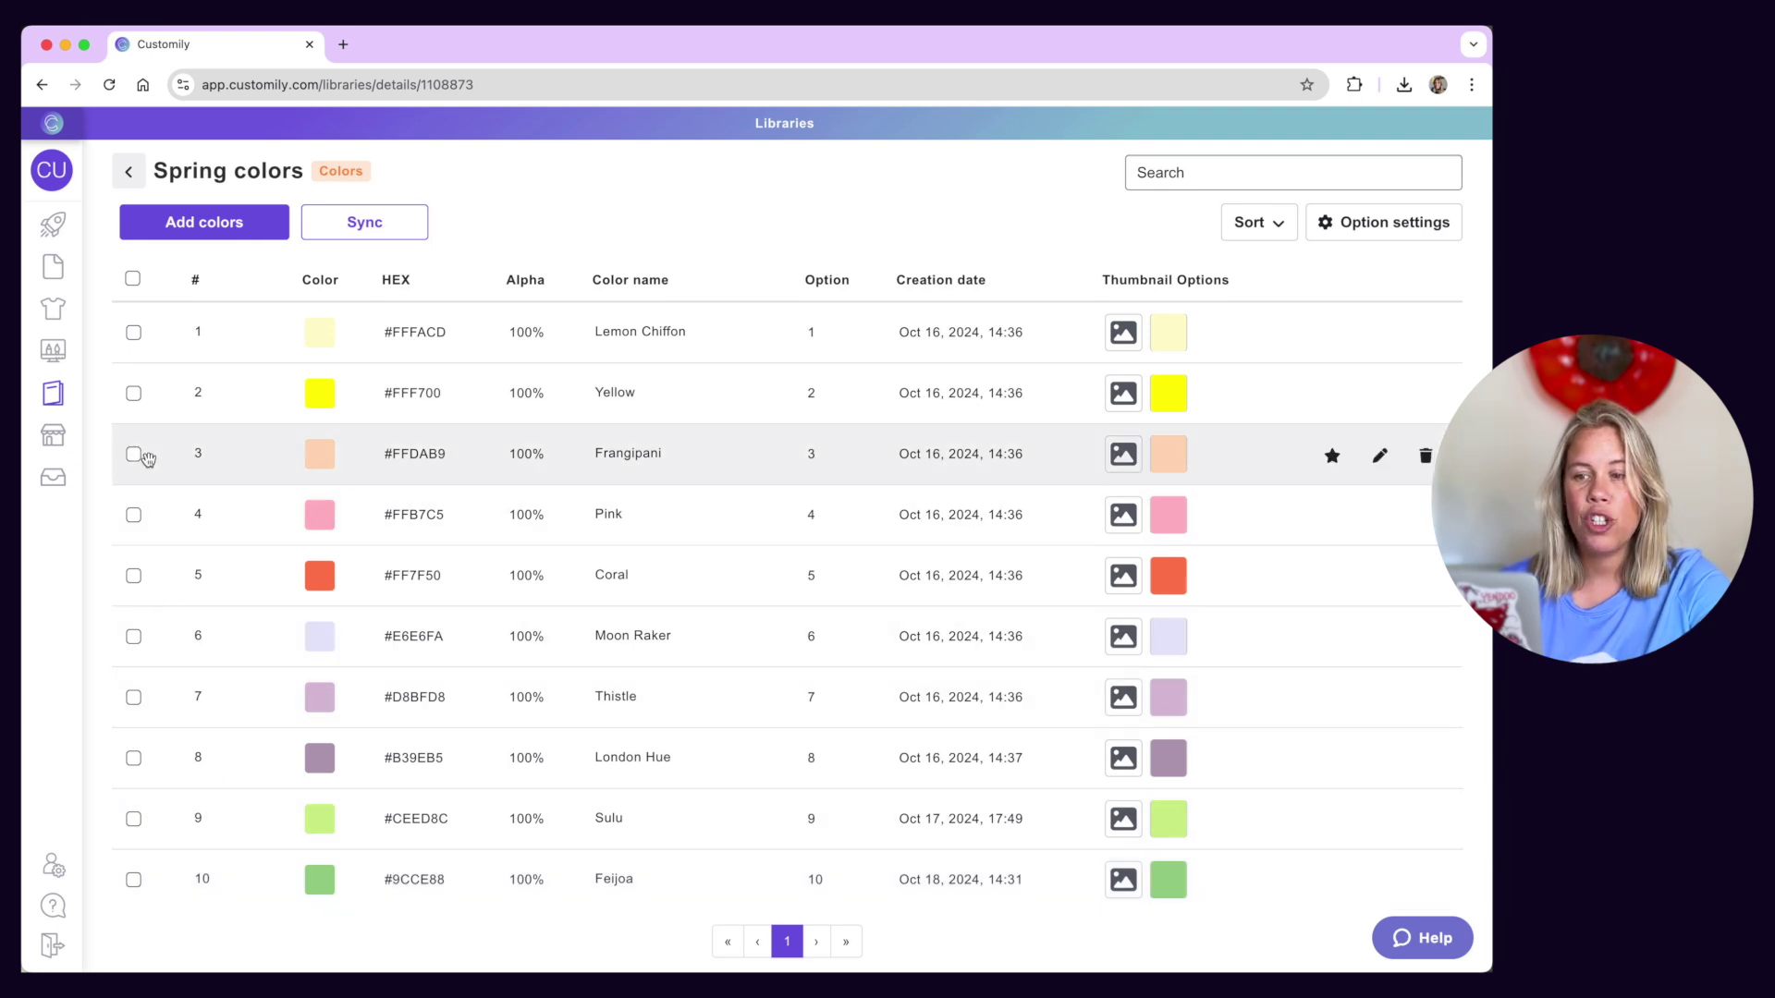
{"action": "left_click", "coordinate": [130, 175]}
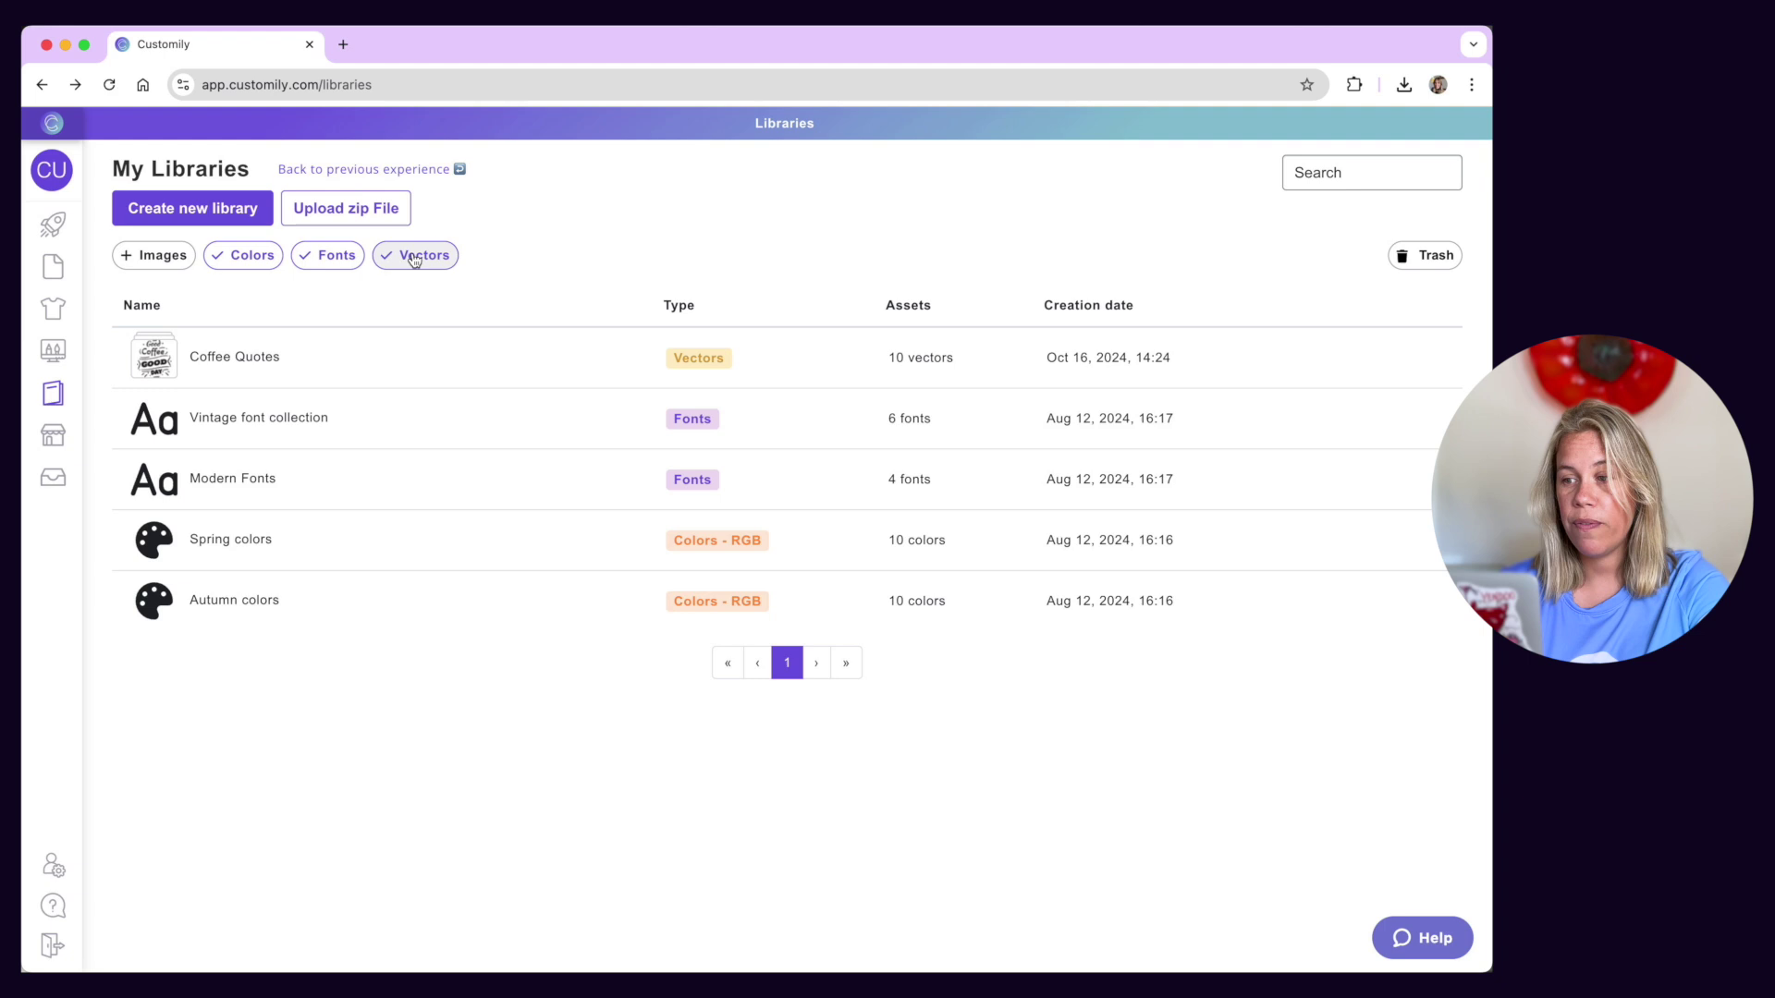
Step: Filter the list to colour libraries and review the Autumn colors library
{"action": "left_click", "coordinate": [333, 256]}
{"action": "left_click", "coordinate": [416, 257]}
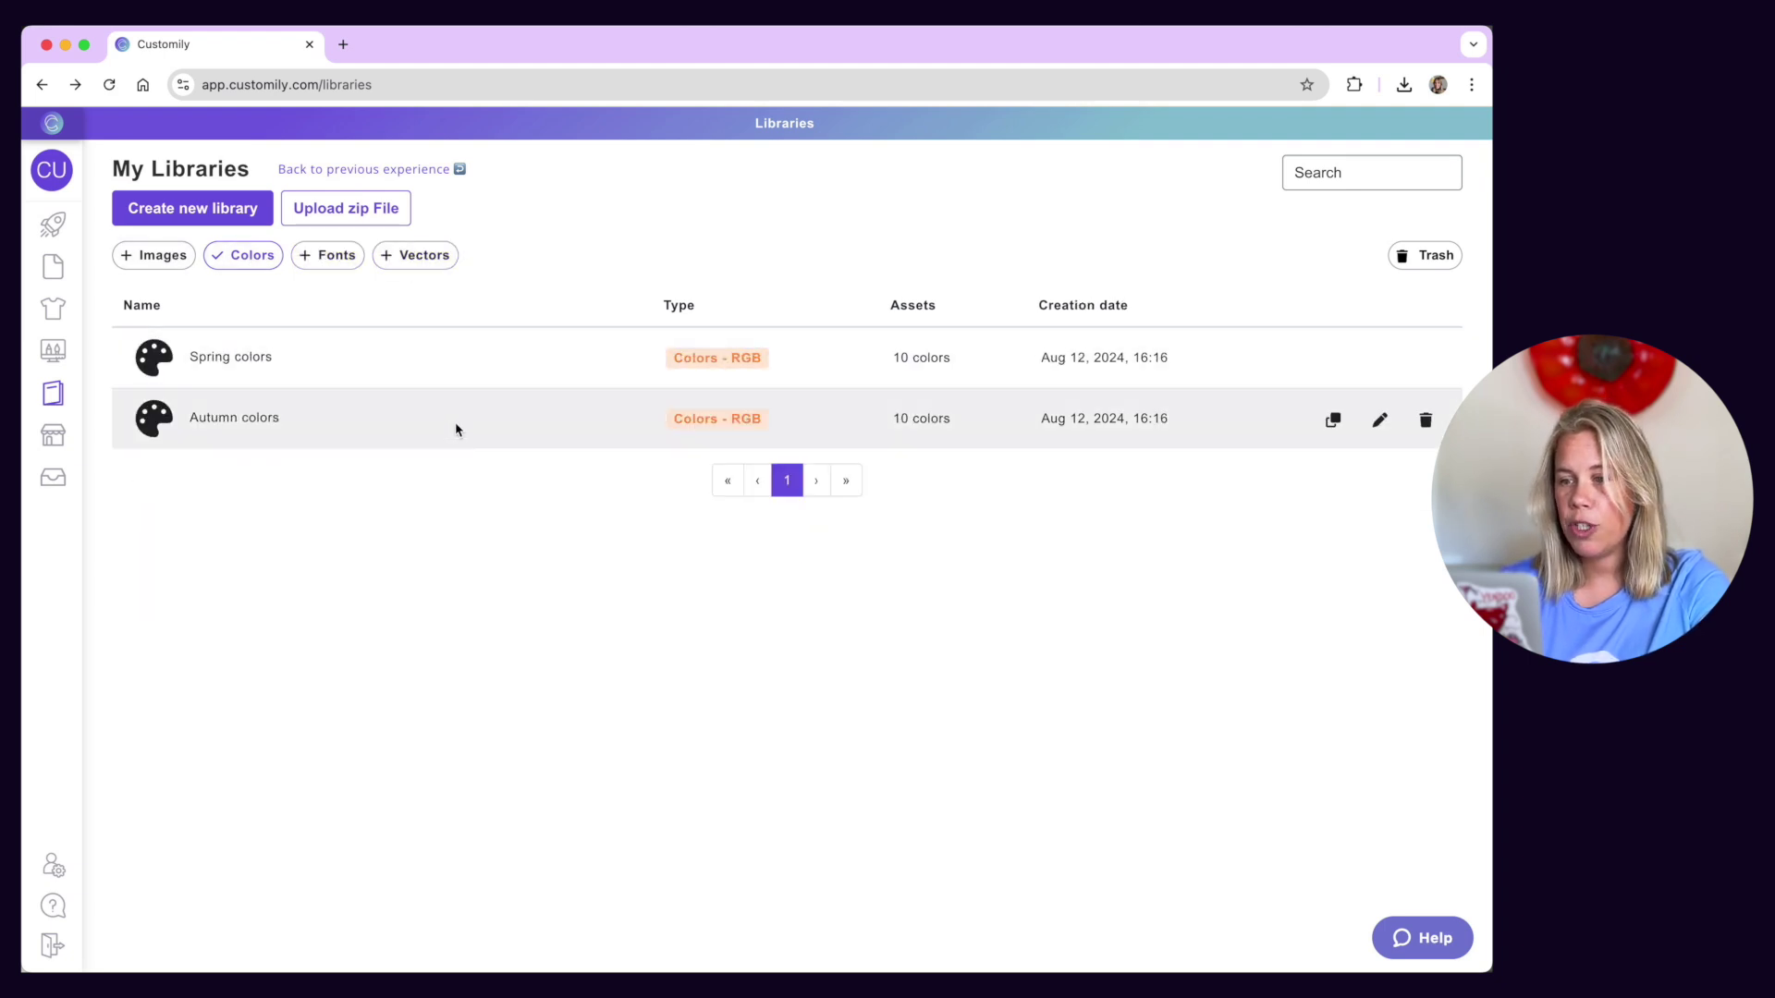
{"action": "left_click", "coordinate": [455, 427]}
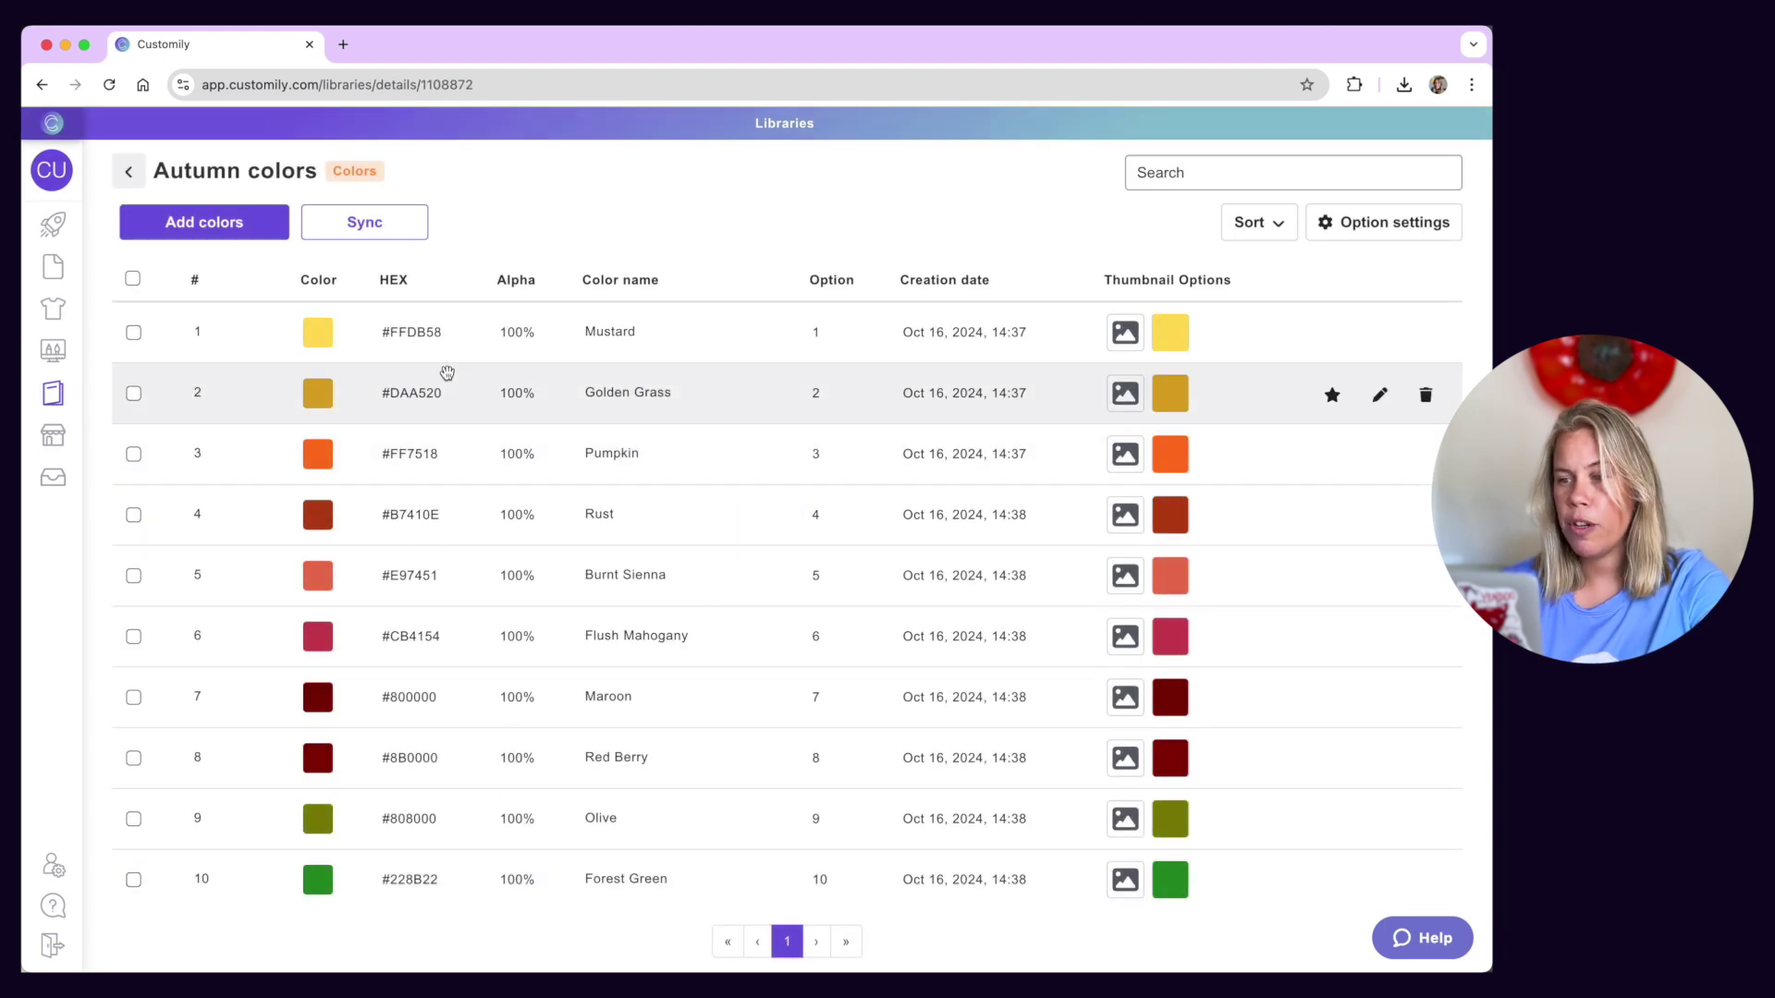
{"action": "left_click", "coordinate": [119, 170]}
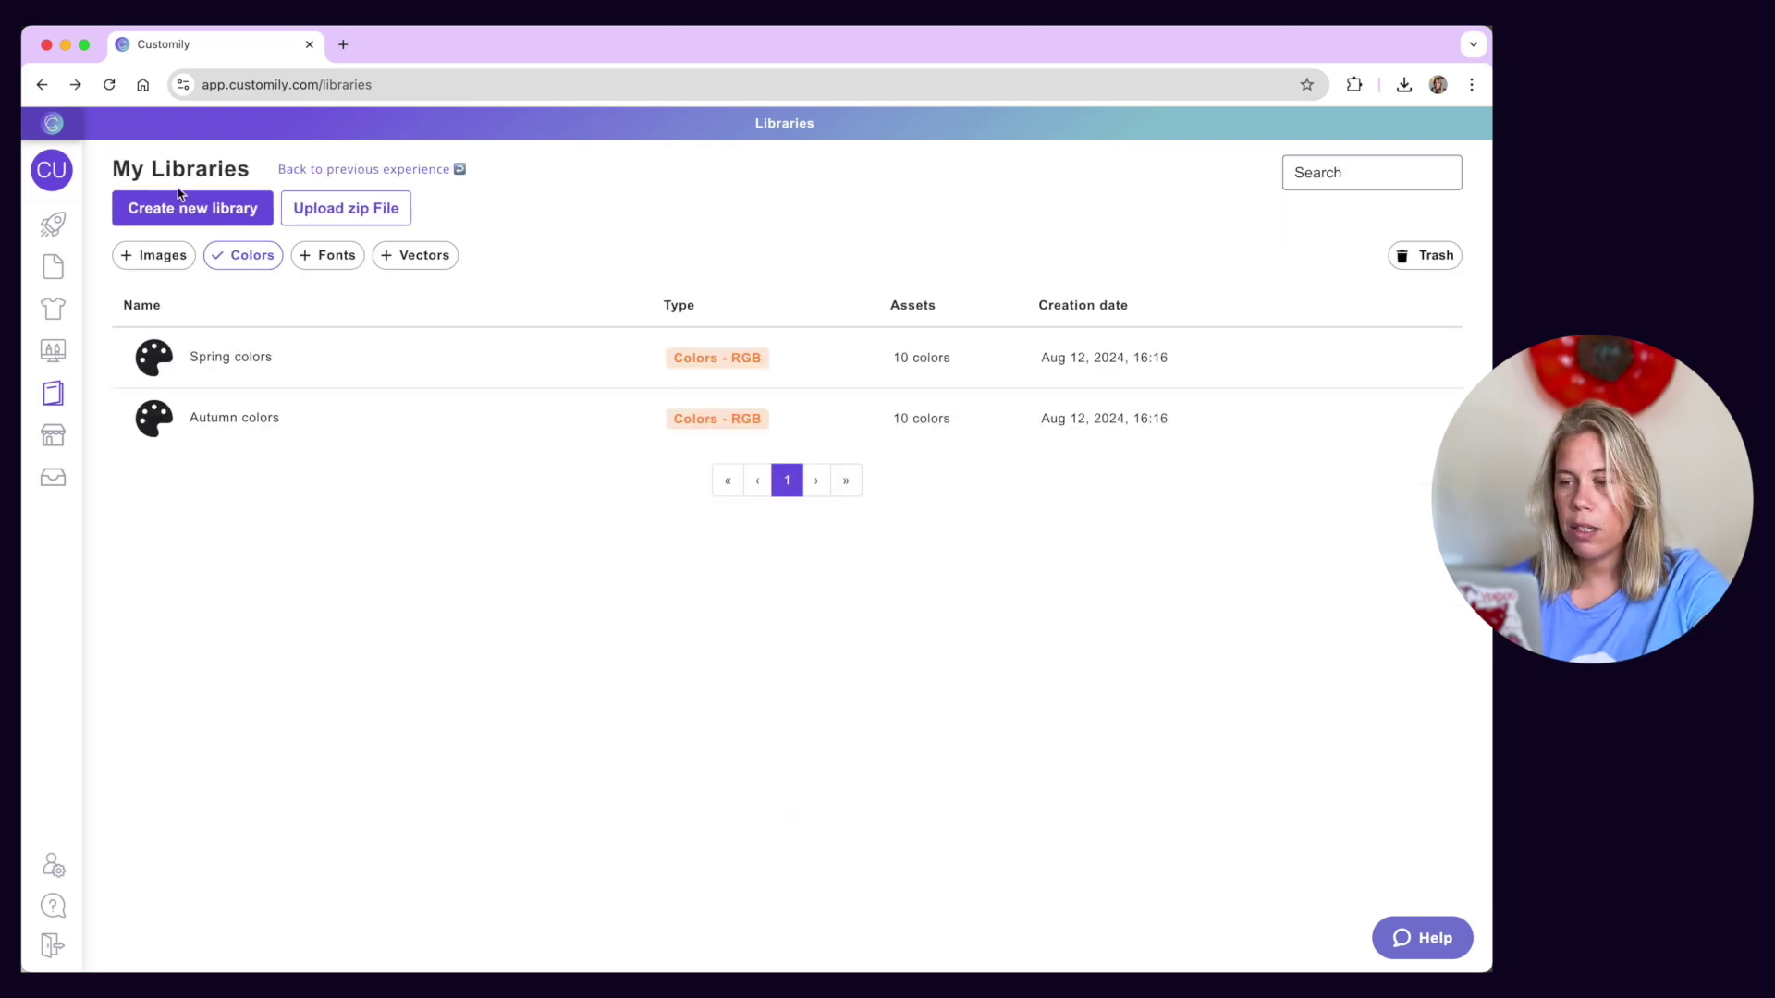
Step: Switch to font libraries only and review the Vintage font collection
{"action": "left_click", "coordinate": [329, 256]}
{"action": "left_click", "coordinate": [379, 364]}
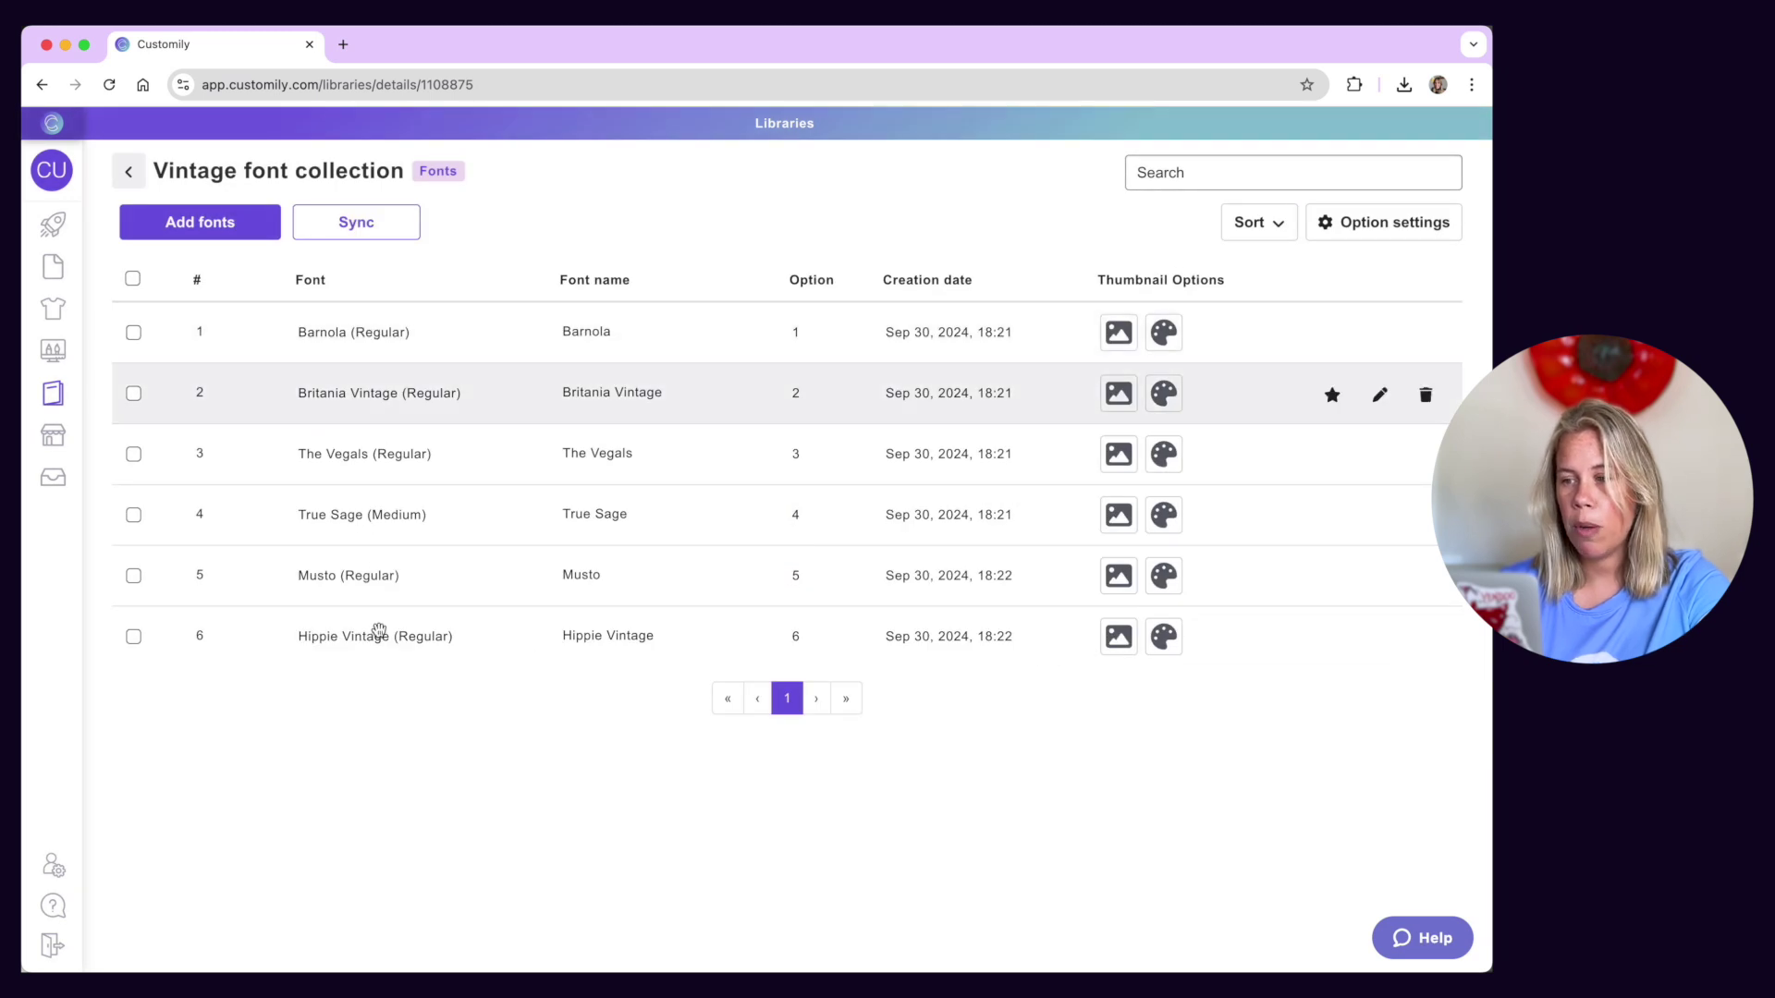
{"action": "left_click", "coordinate": [129, 172]}
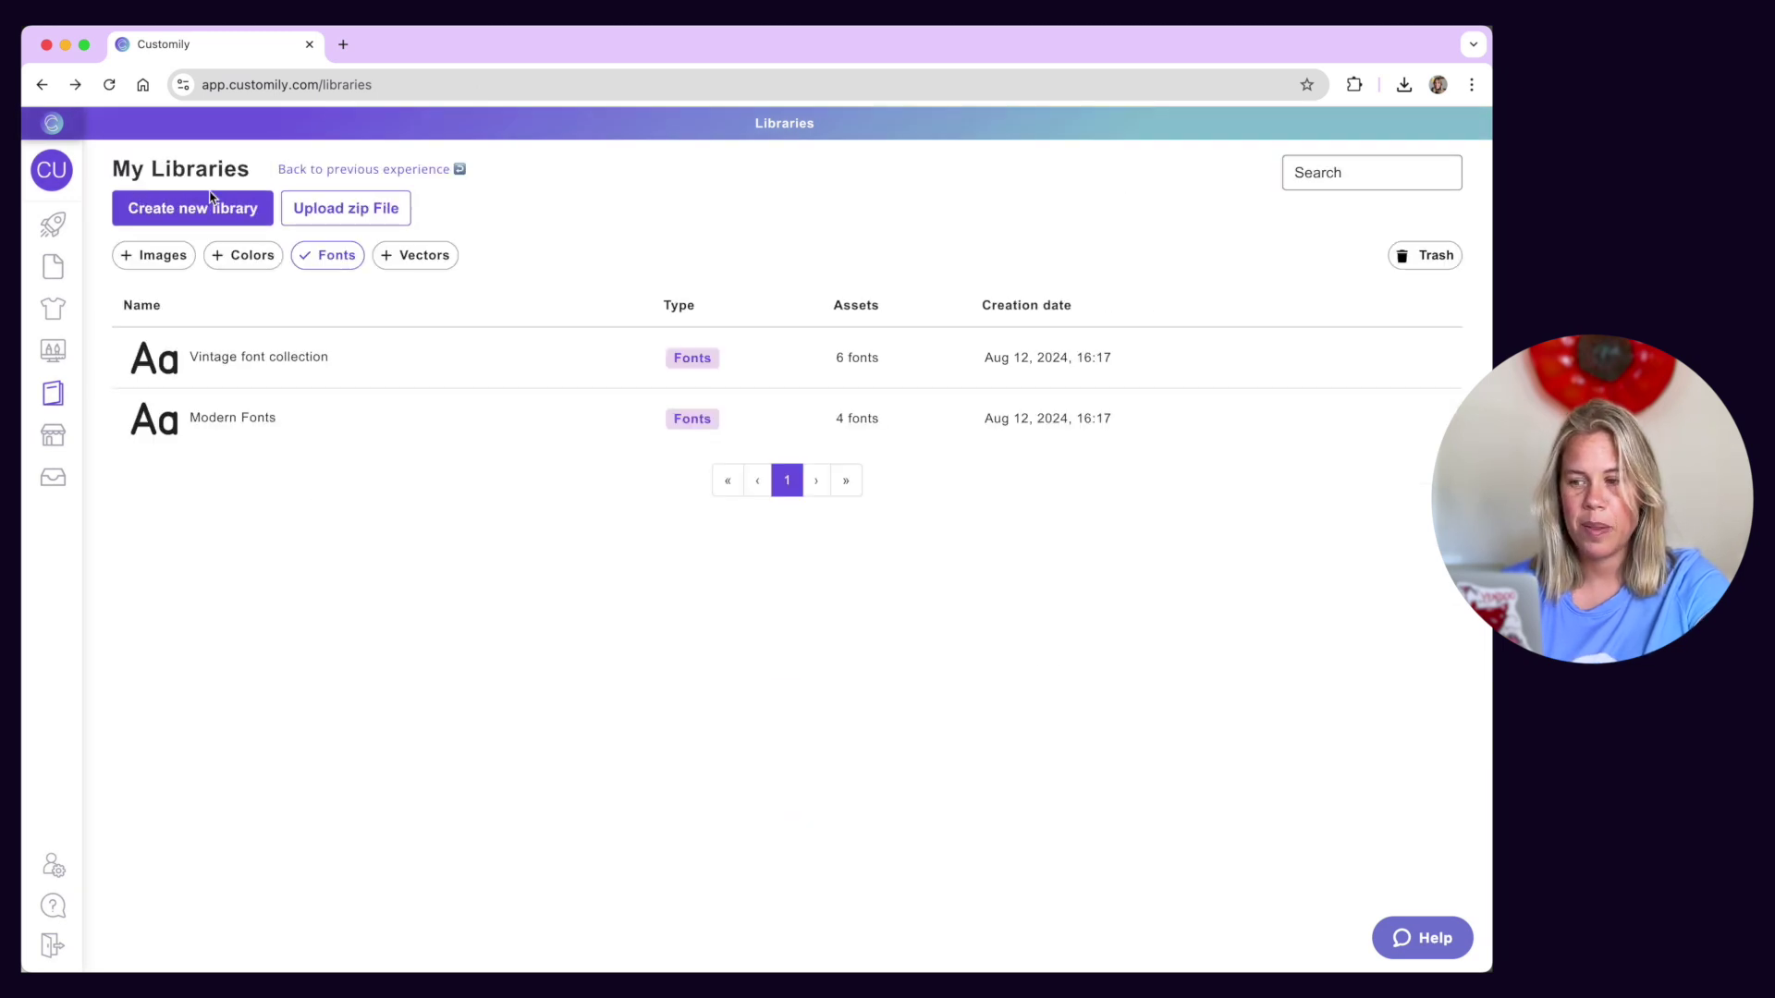
Step: Show only vector libraries and open the Coffee Quotes library
{"action": "left_click", "coordinate": [323, 256]}
{"action": "left_click", "coordinate": [416, 256]}
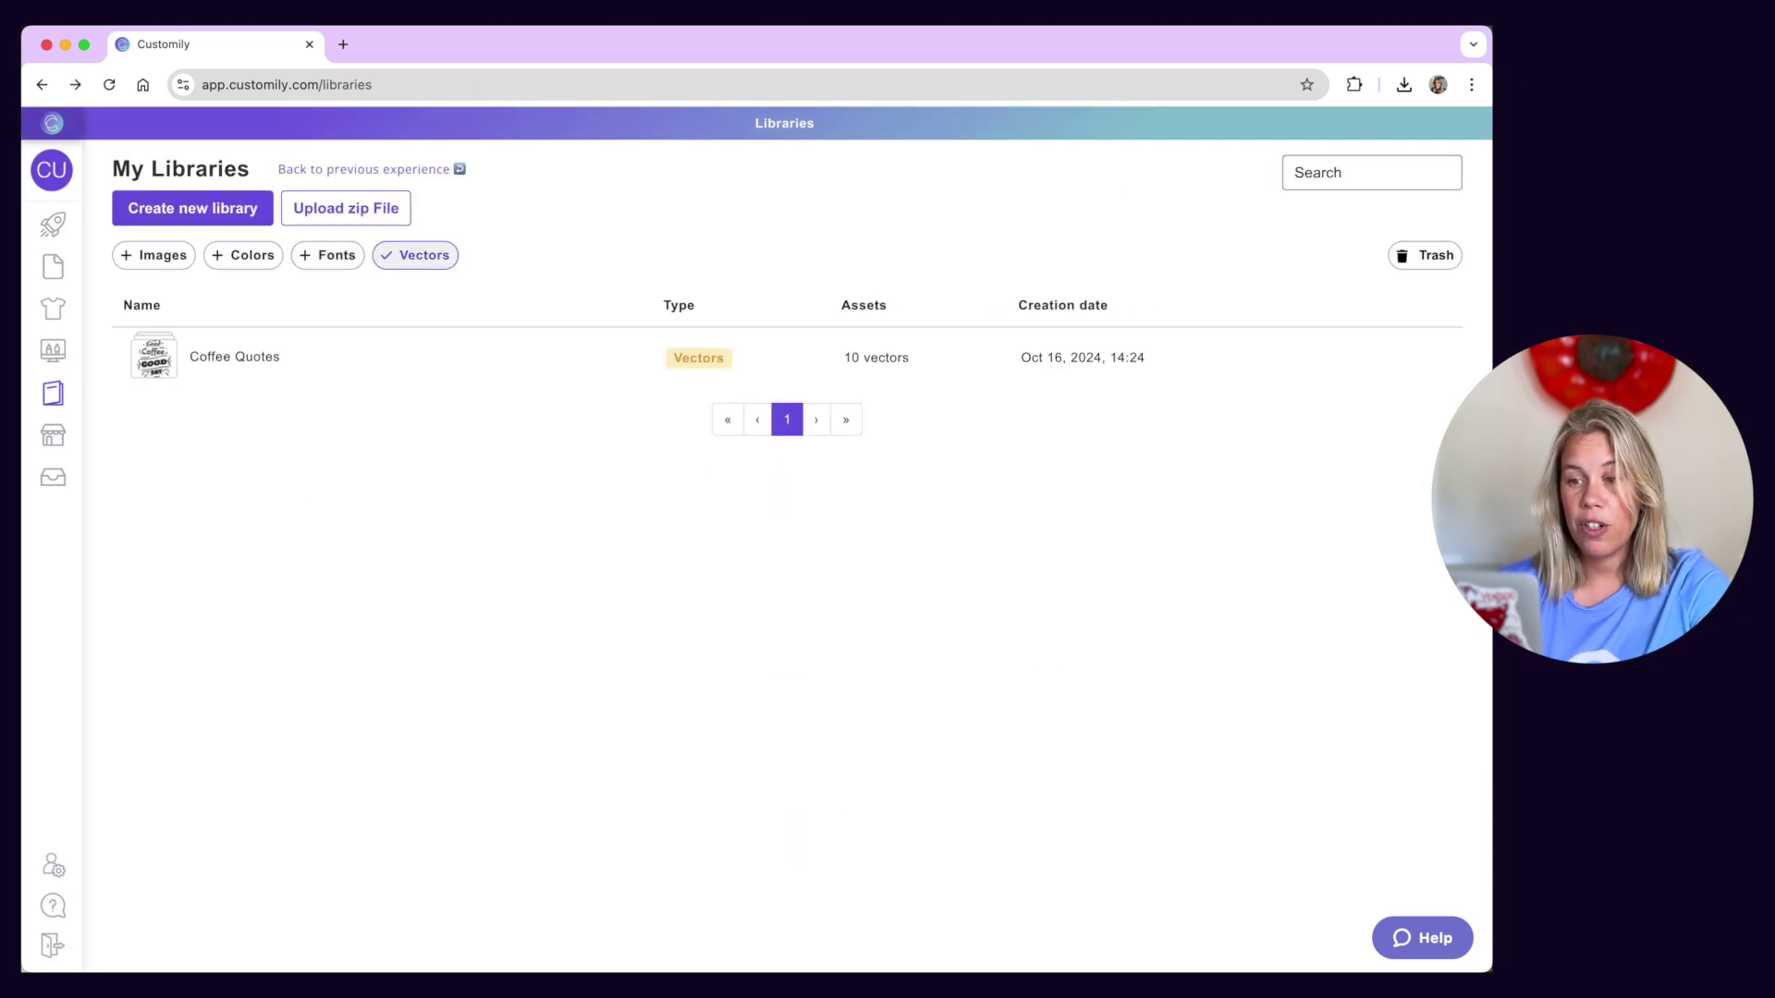
{"action": "left_click", "coordinate": [428, 359]}
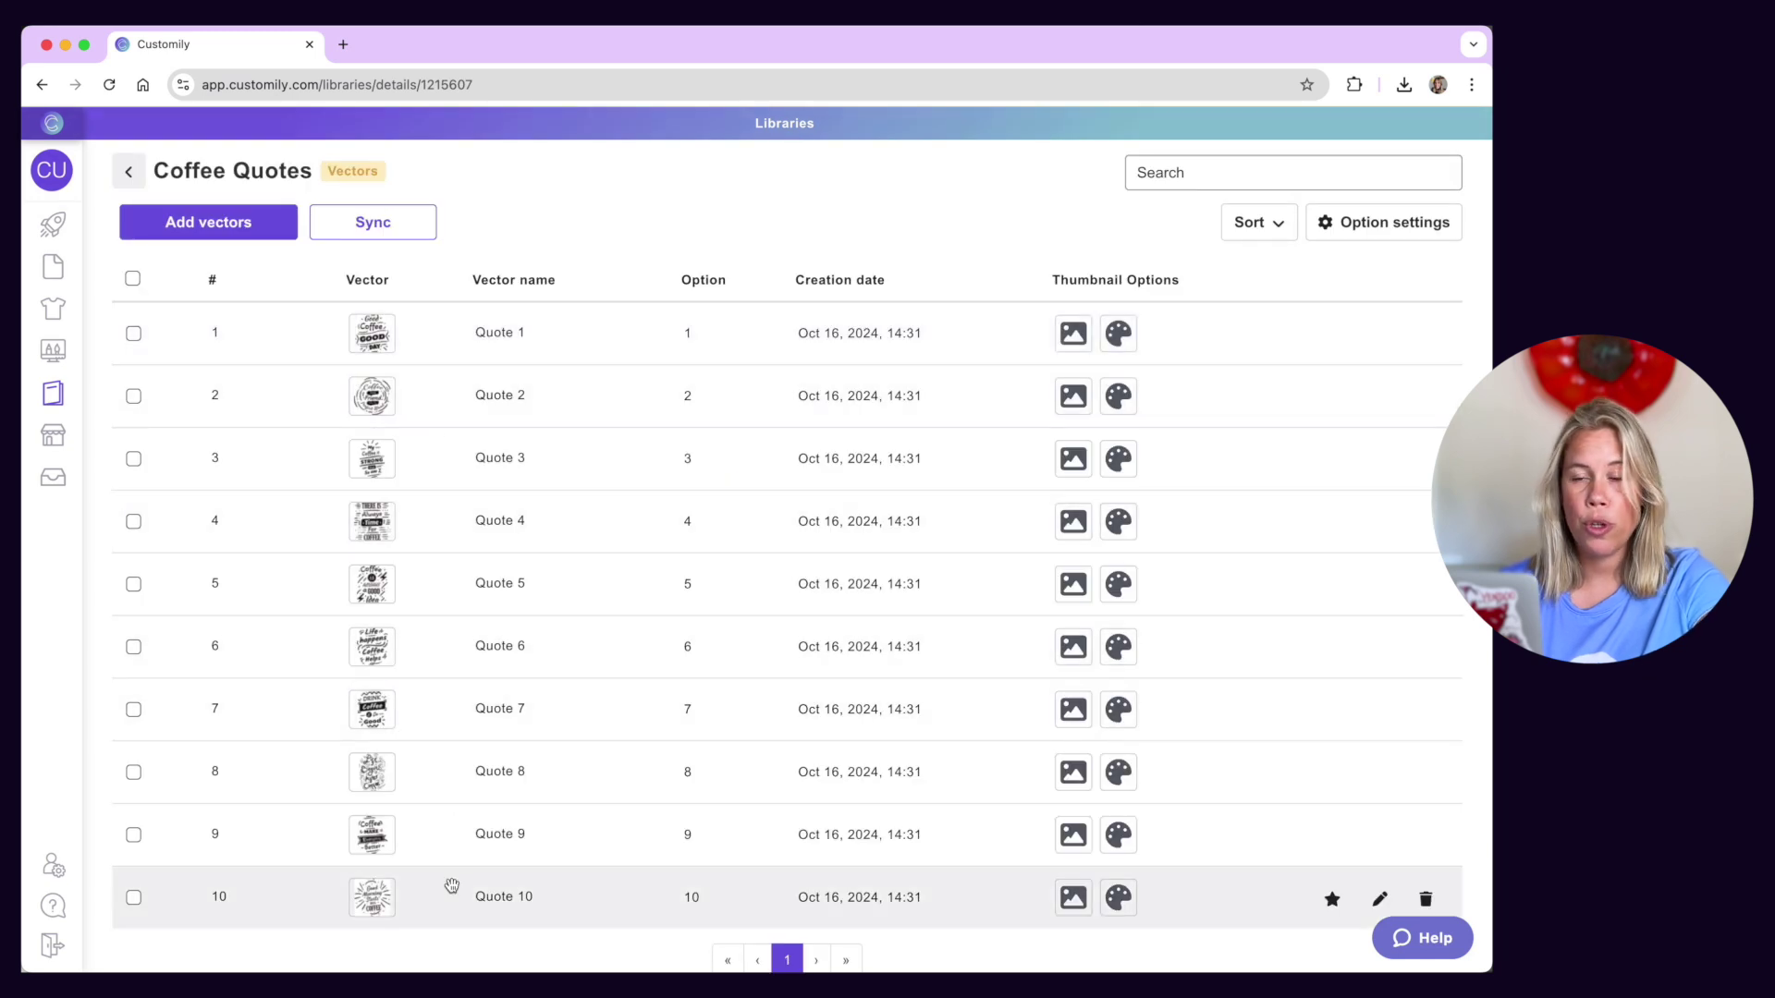
Step: Re-include image libraries and look through the Backgrounds library
{"action": "left_click", "coordinate": [129, 172]}
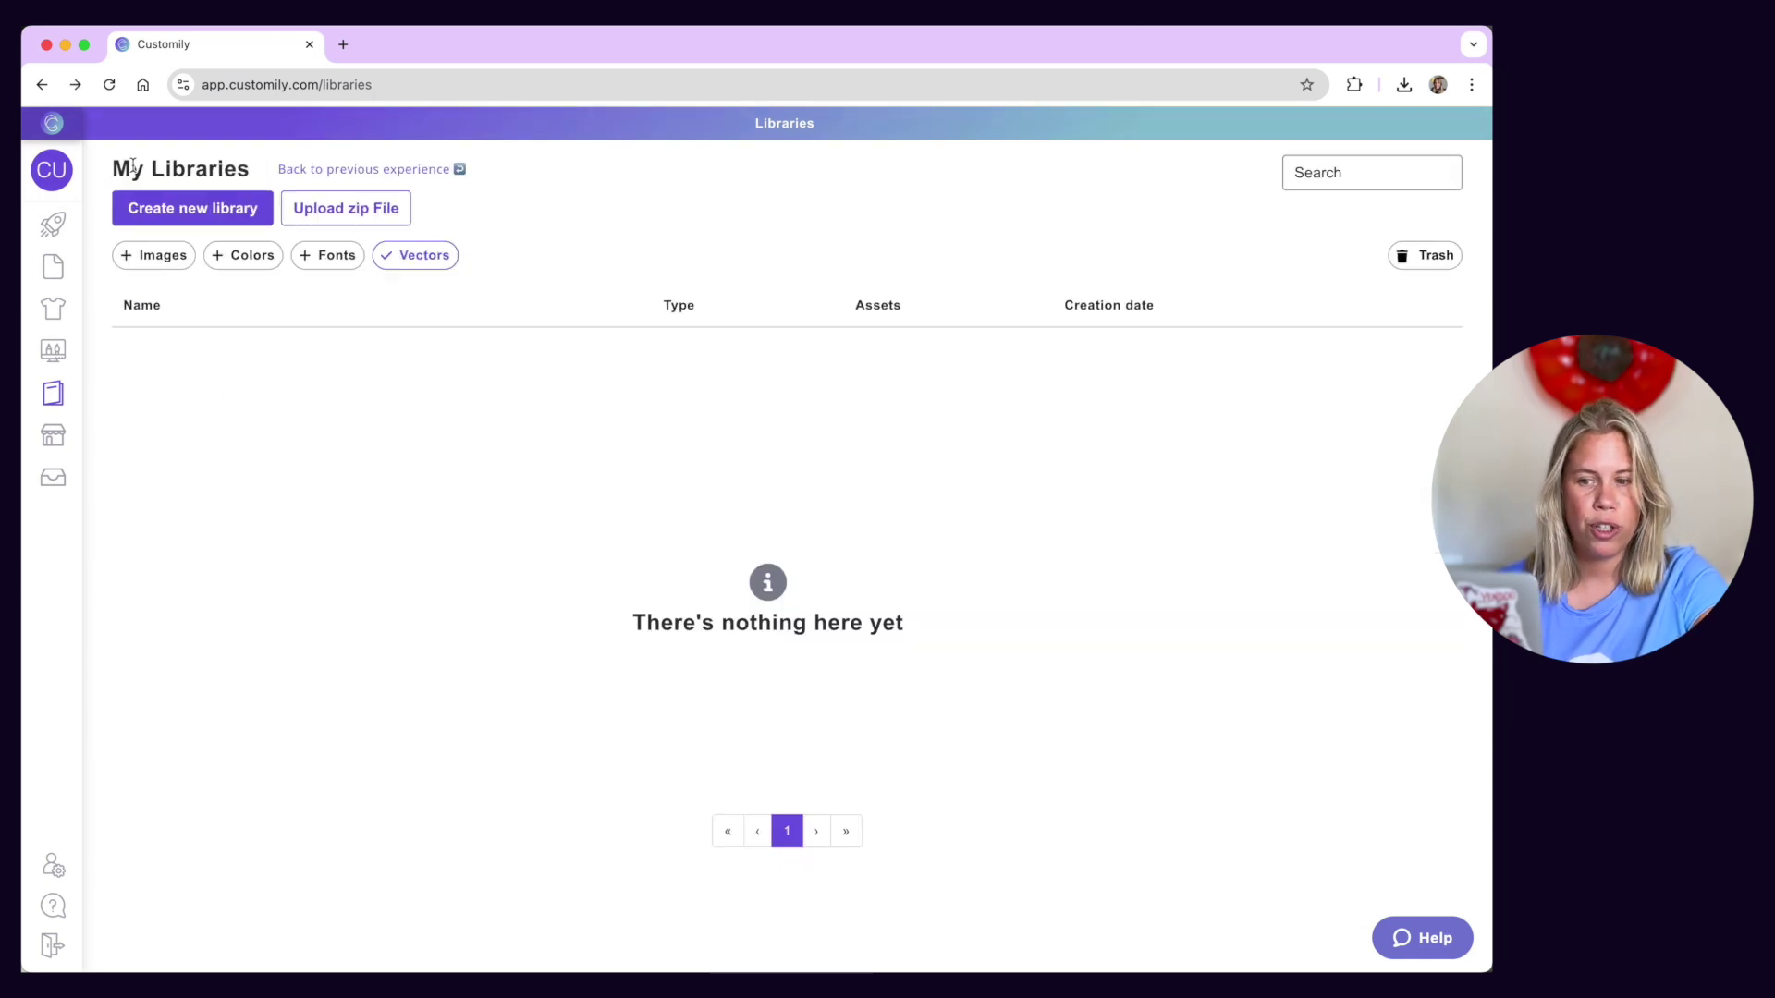
{"action": "left_click", "coordinate": [159, 255]}
{"action": "left_click", "coordinate": [344, 358]}
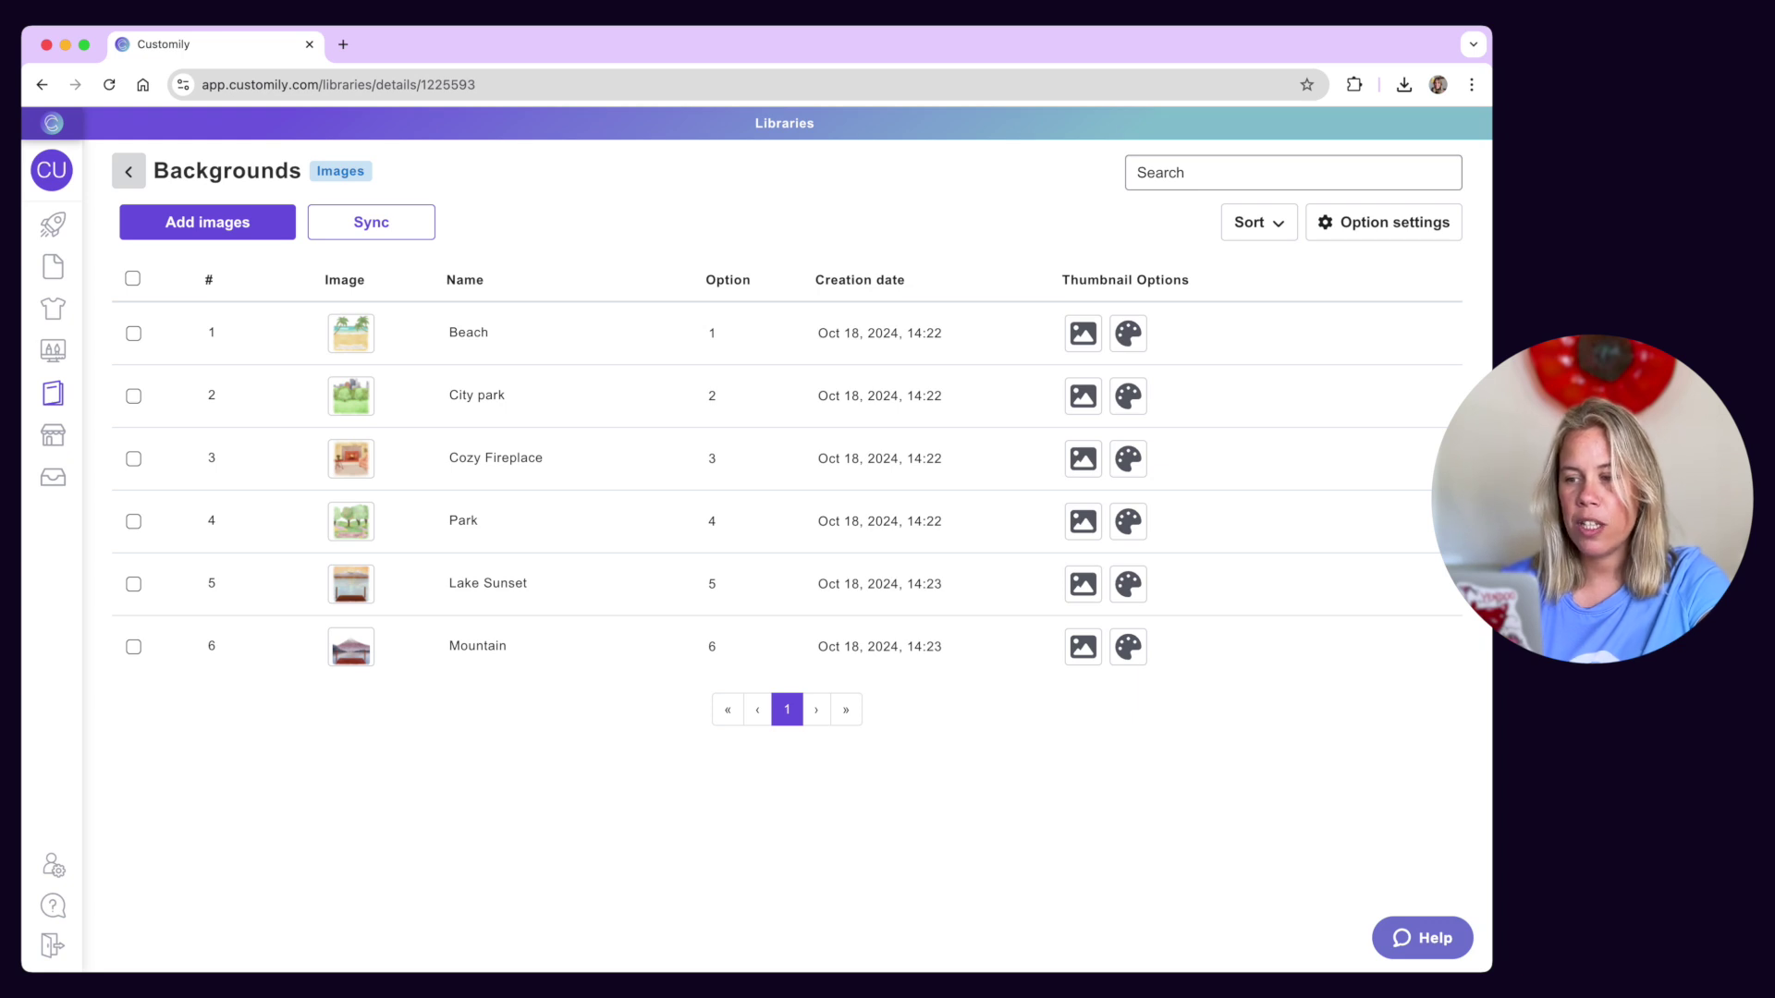
{"action": "left_click", "coordinate": [127, 171]}
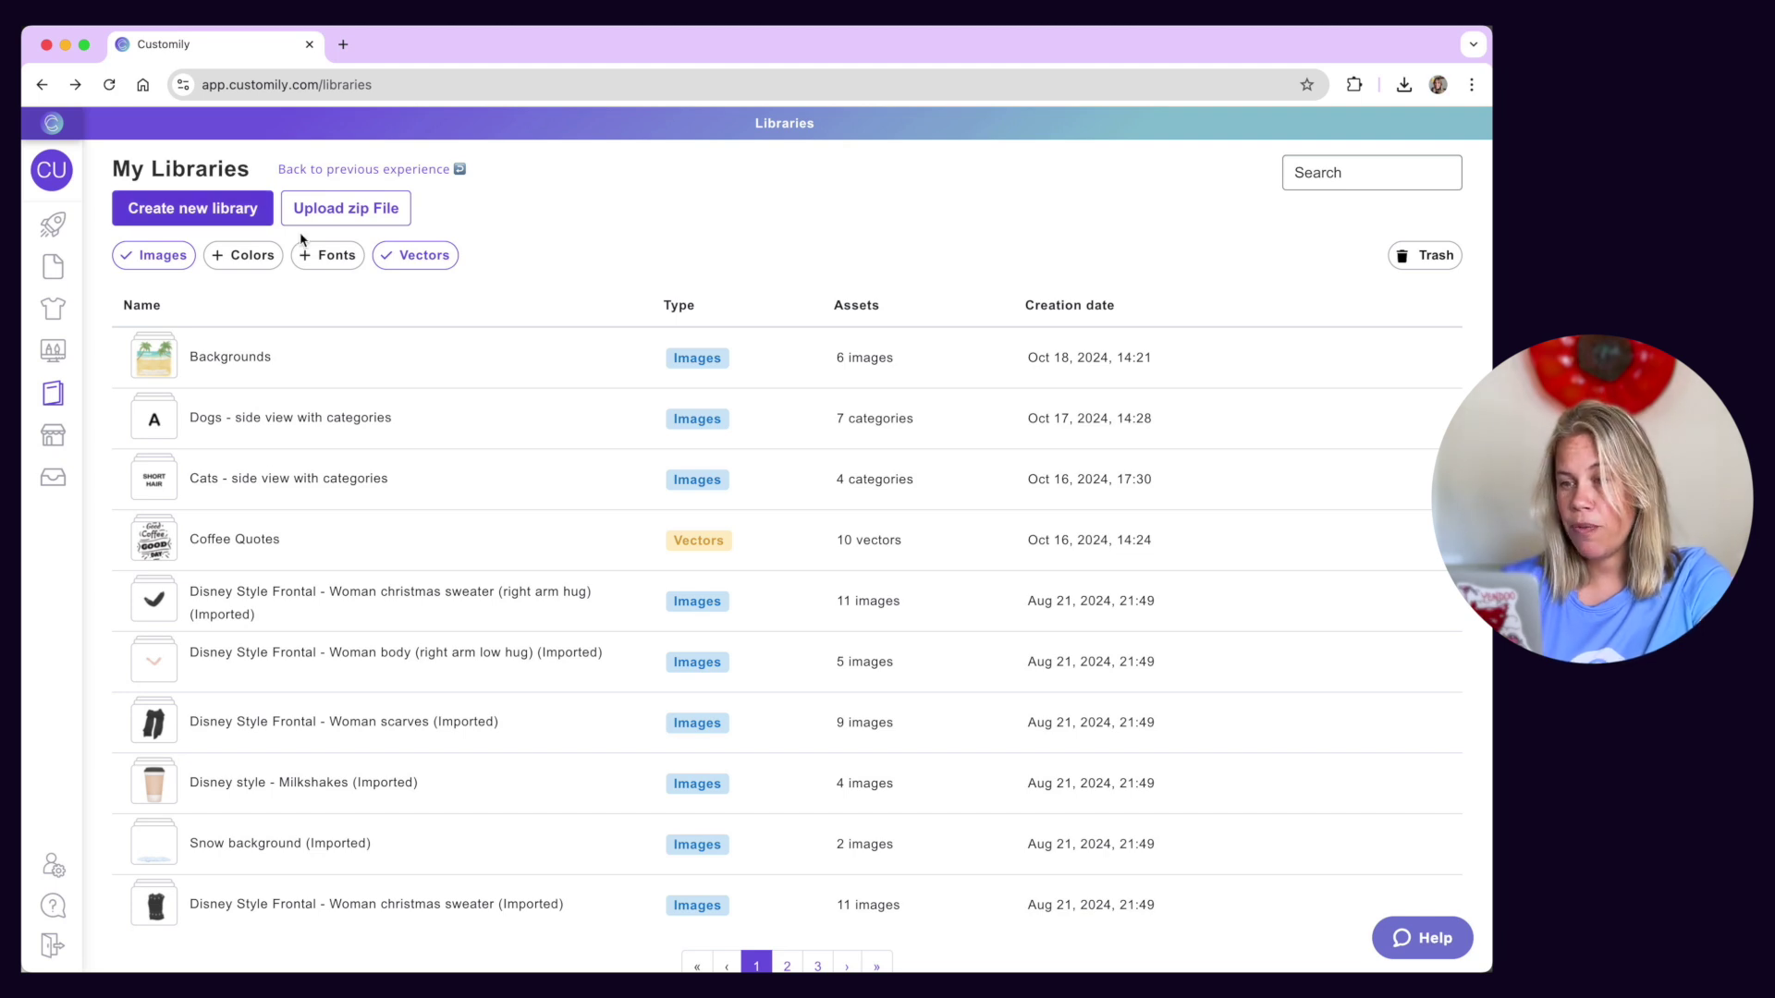
Step: In the Cats - side view library, view the Short Hair and Long Hair categories' images
{"action": "left_click", "coordinate": [468, 502]}
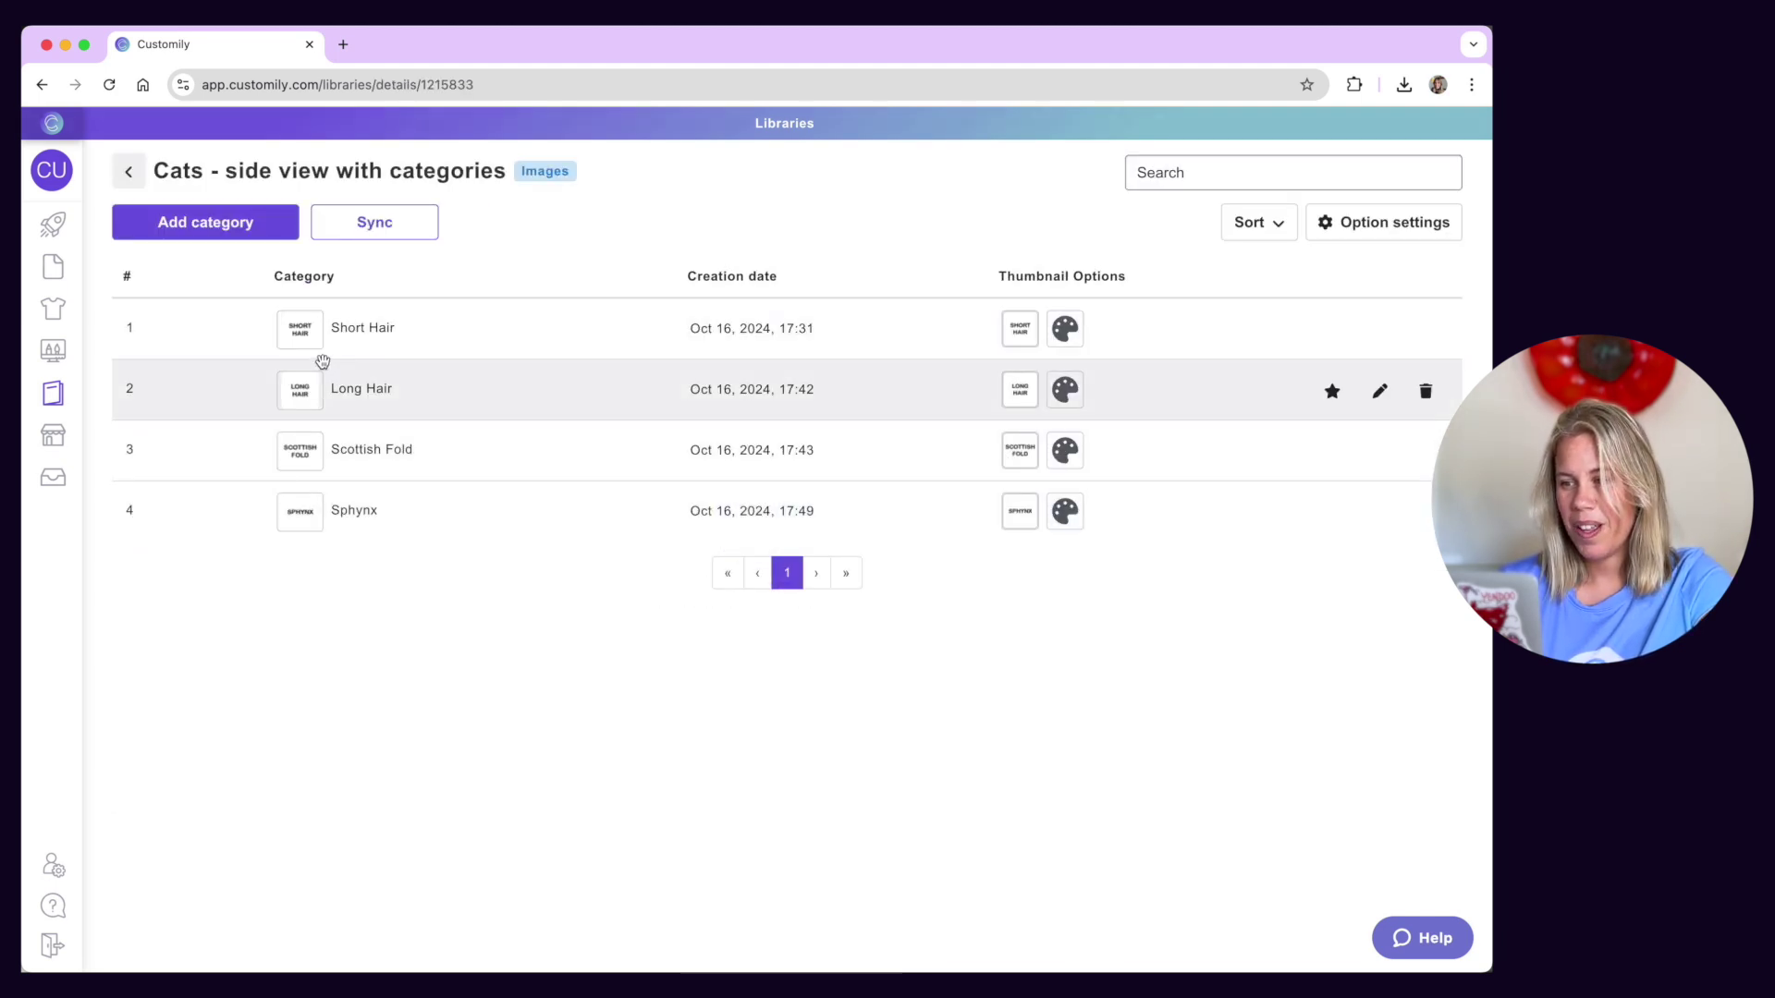
{"action": "left_click", "coordinate": [1379, 330]}
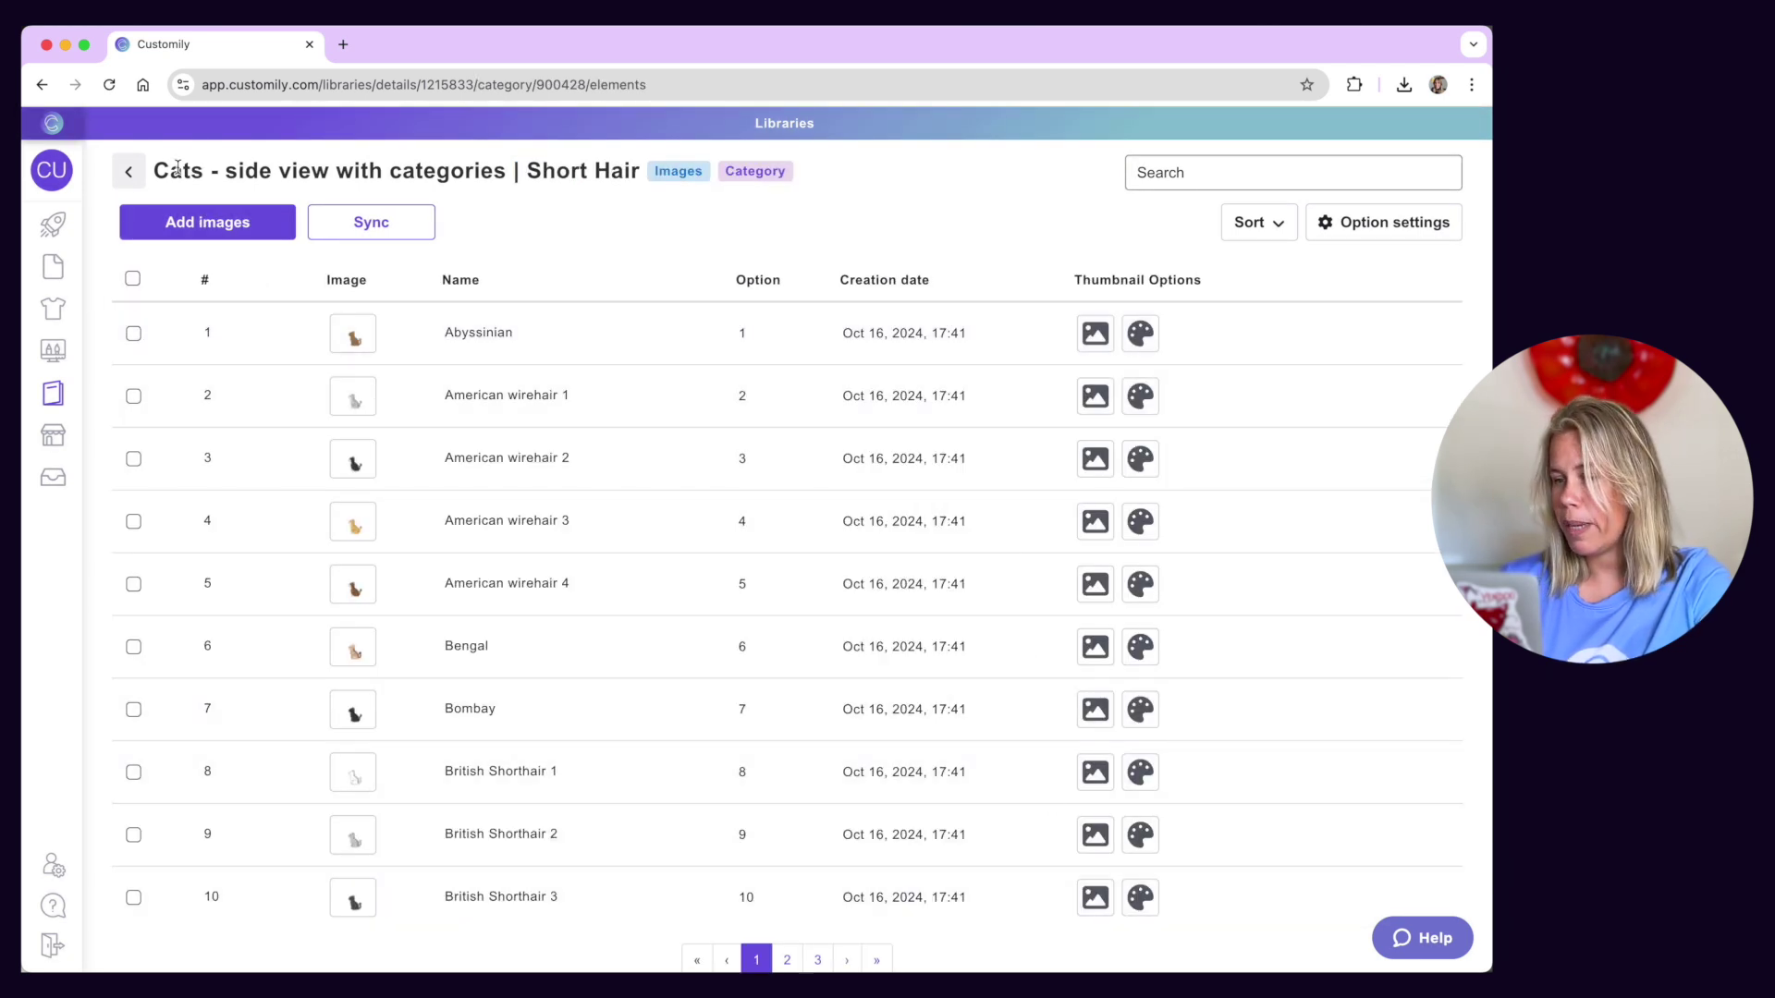
{"action": "left_click", "coordinate": [145, 183]}
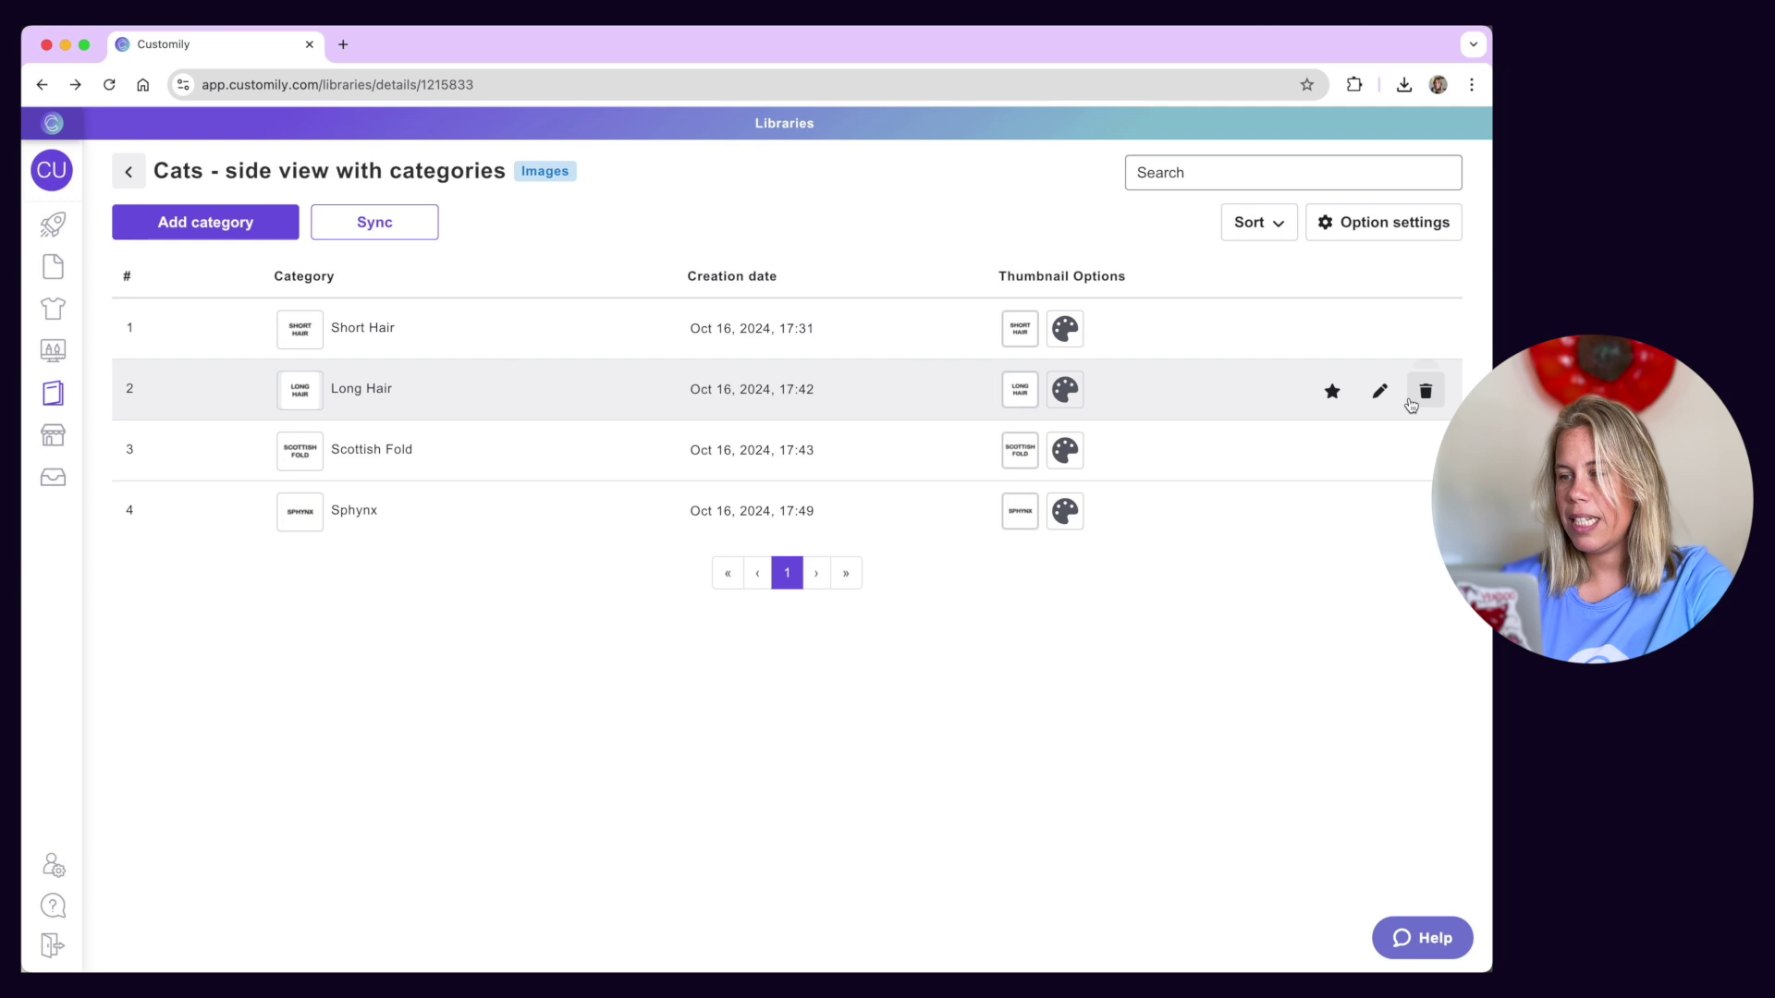
{"action": "left_click", "coordinate": [1381, 393]}
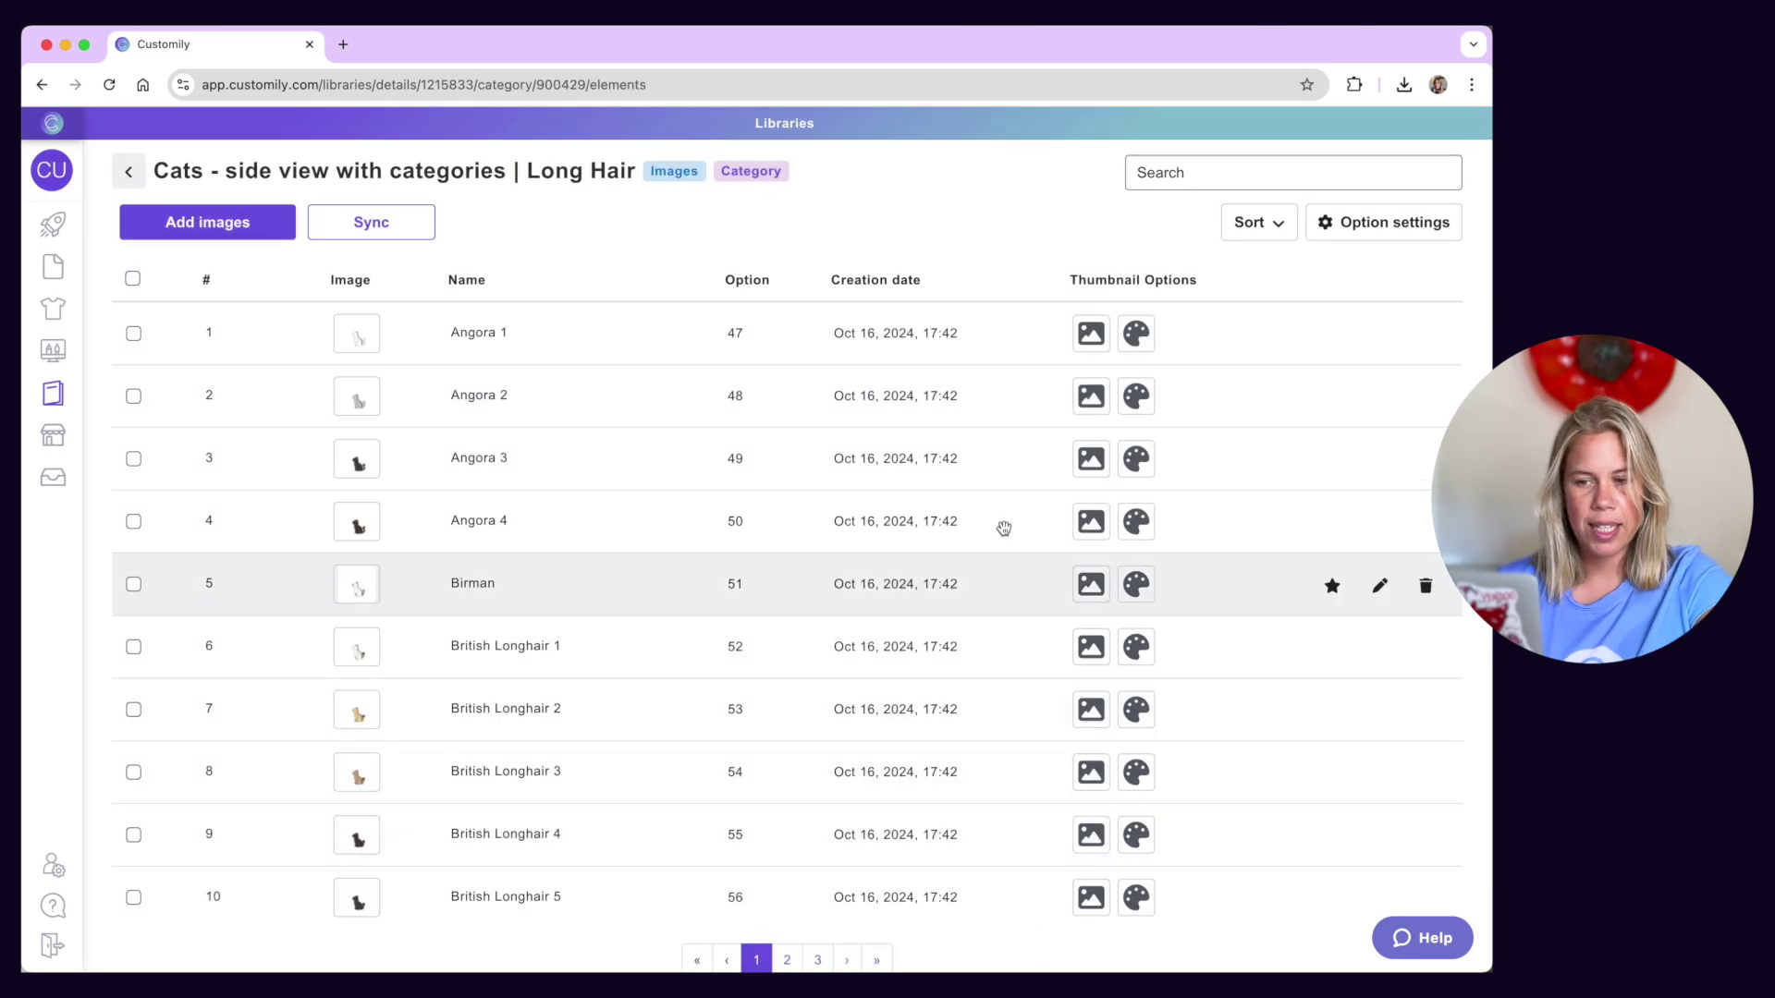
{"action": "left_click", "coordinate": [132, 173]}
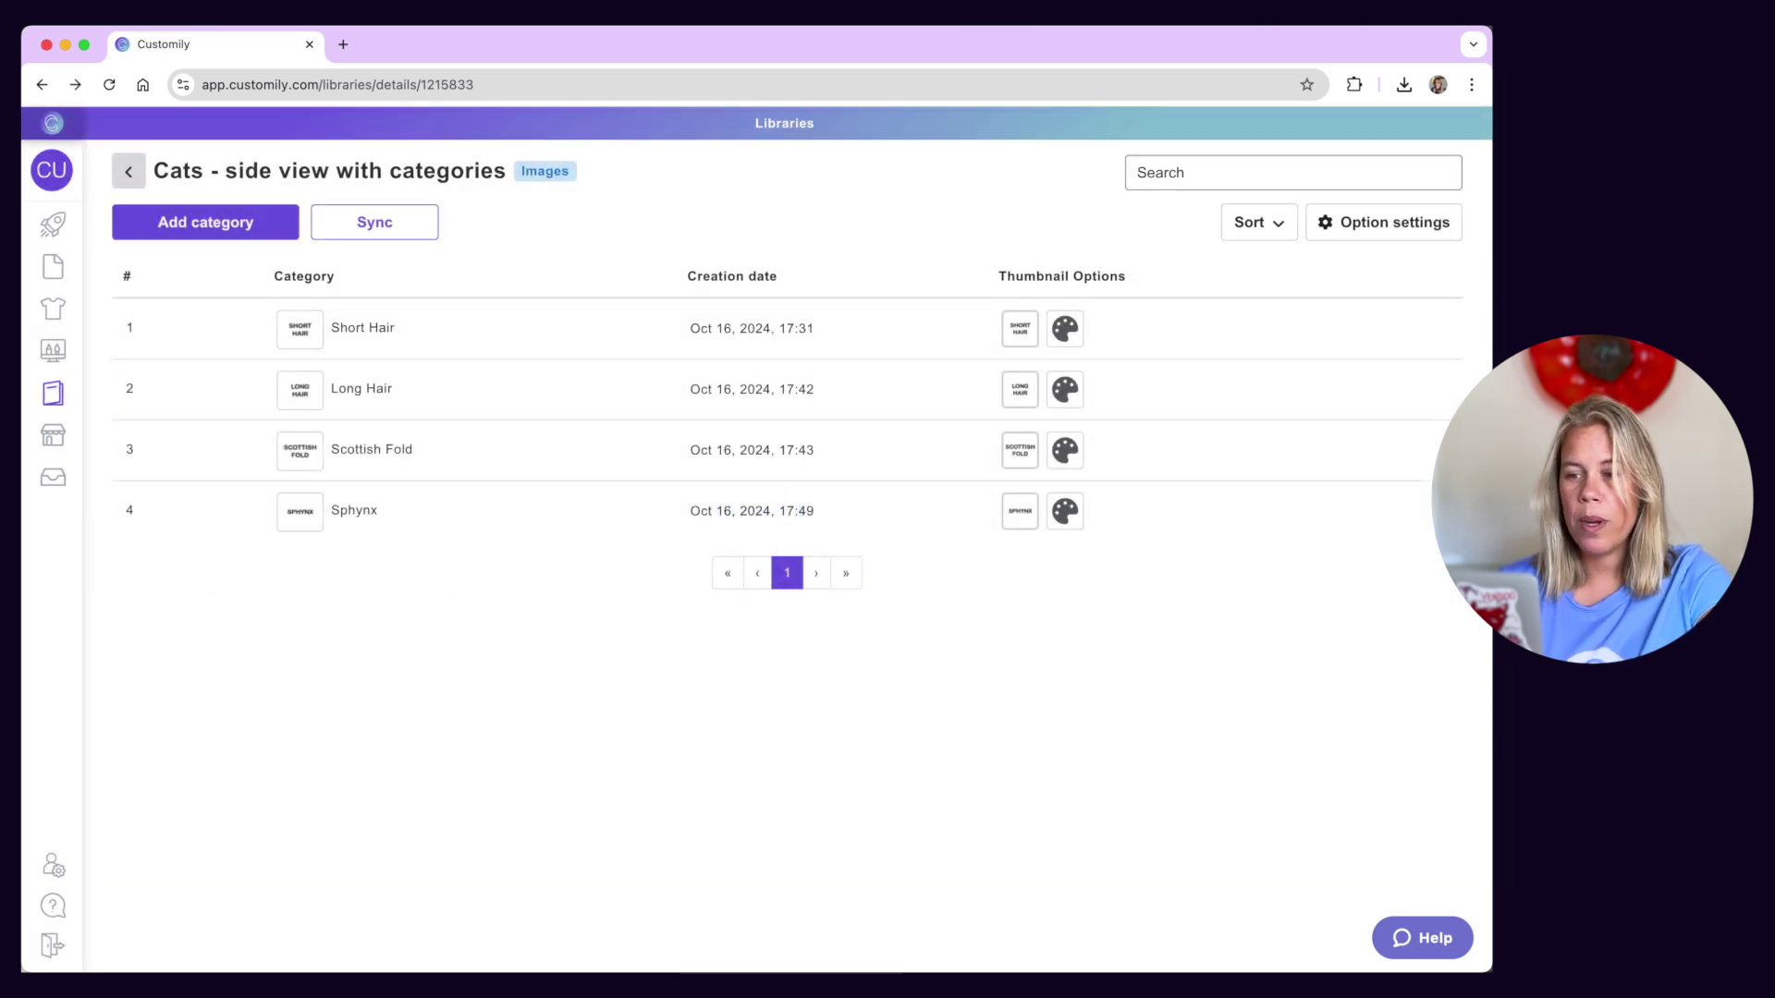
Step: On the Xmas Lover plaque, try Dark Brown and Brown, then set Ginger long straight hair
{"action": "key", "text": "ctrl+Right"}
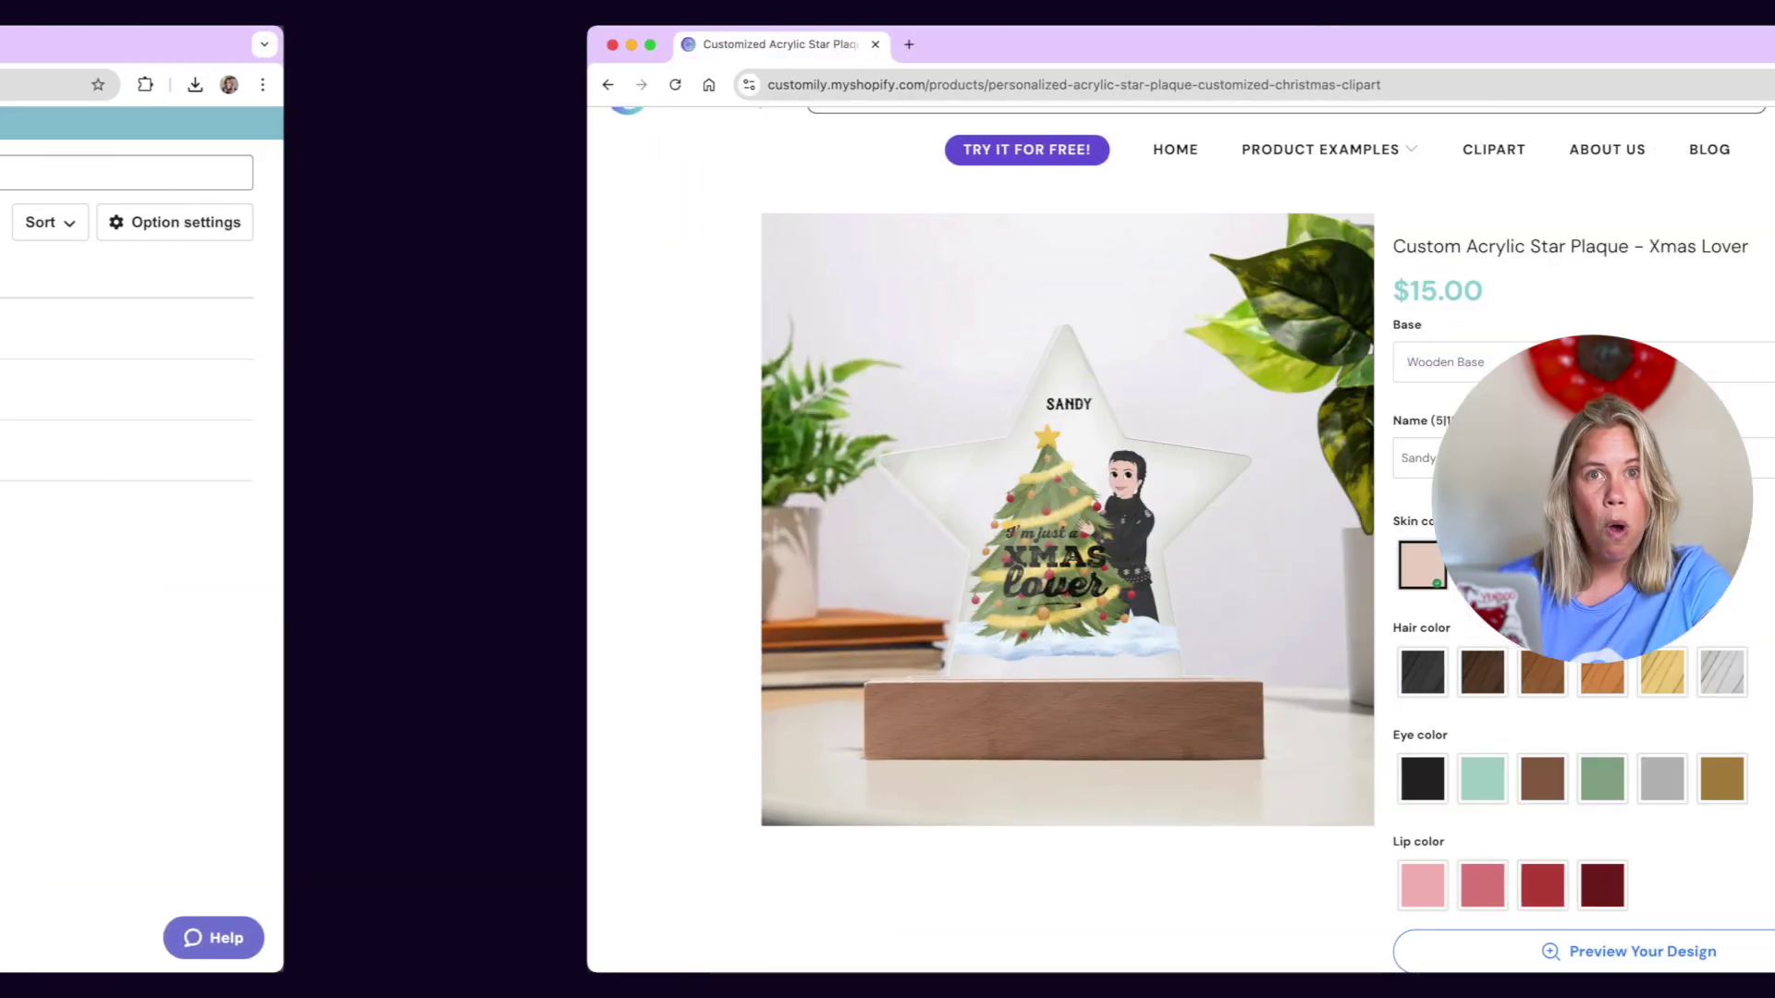
{"action": "scroll", "coordinate": [933, 541], "scroll_direction": "down", "scroll_amount": 2}
{"action": "scroll", "coordinate": [910, 545], "scroll_direction": "down", "scroll_amount": 1}
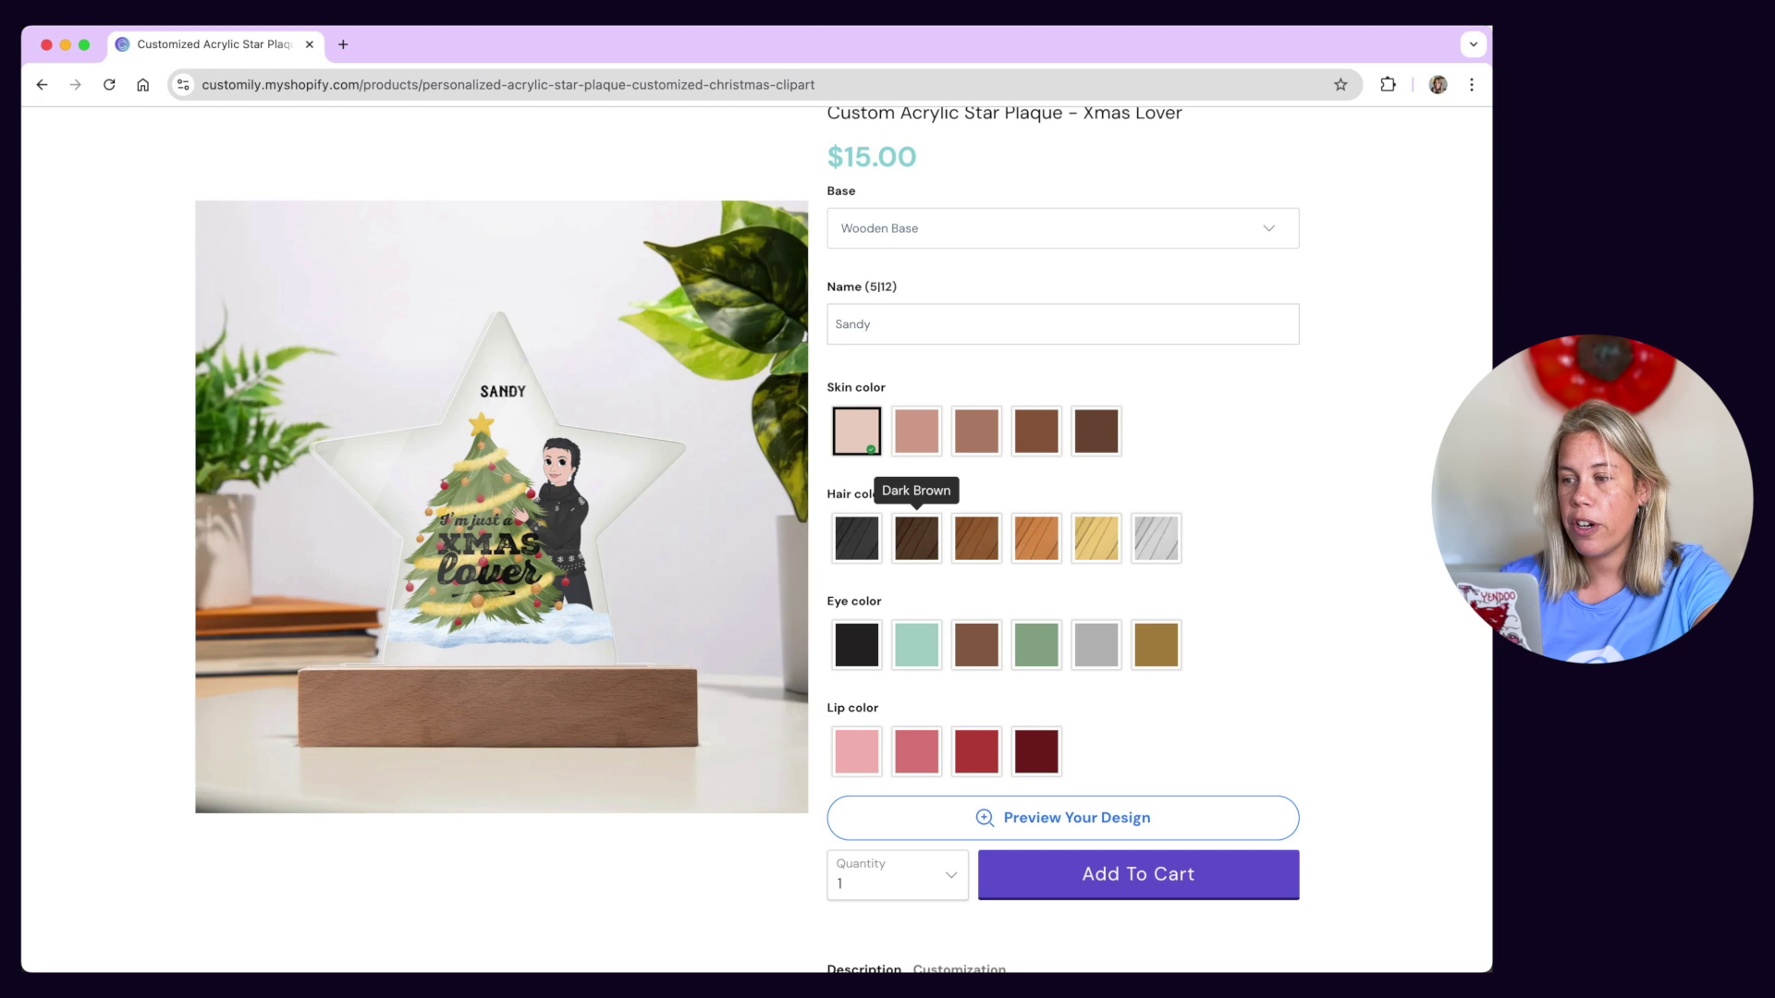
{"action": "left_click", "coordinate": [916, 538]}
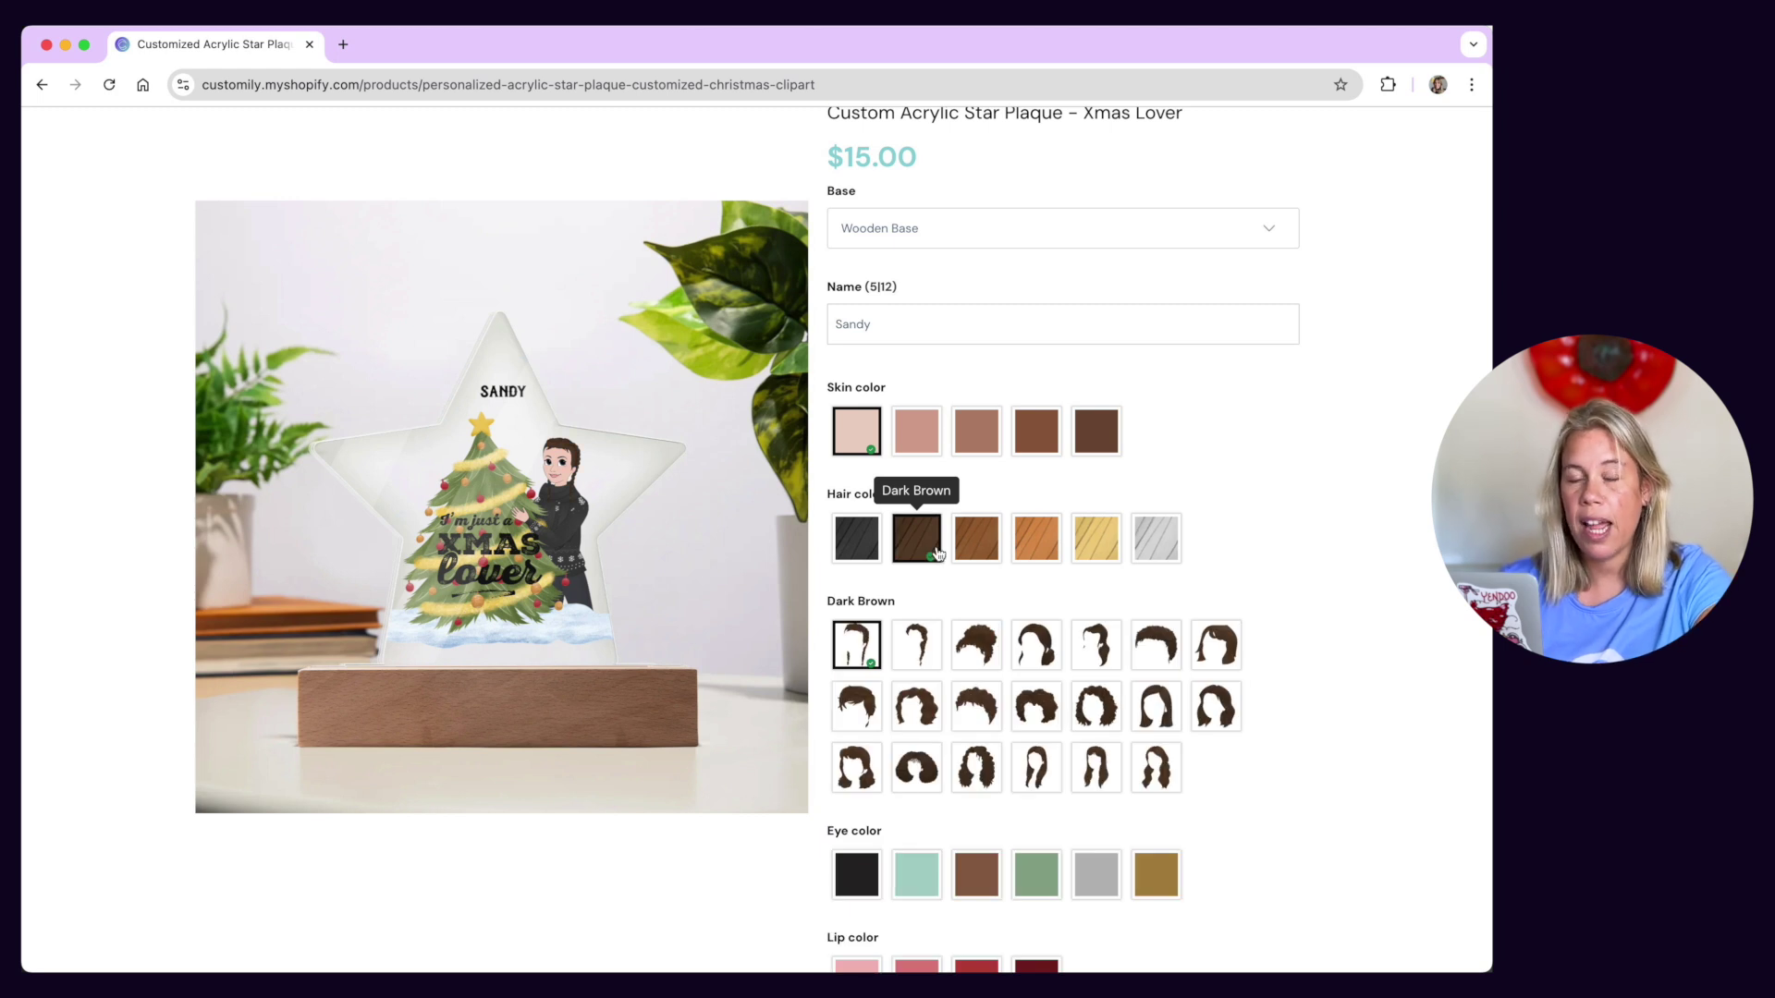
{"action": "left_click", "coordinate": [978, 547]}
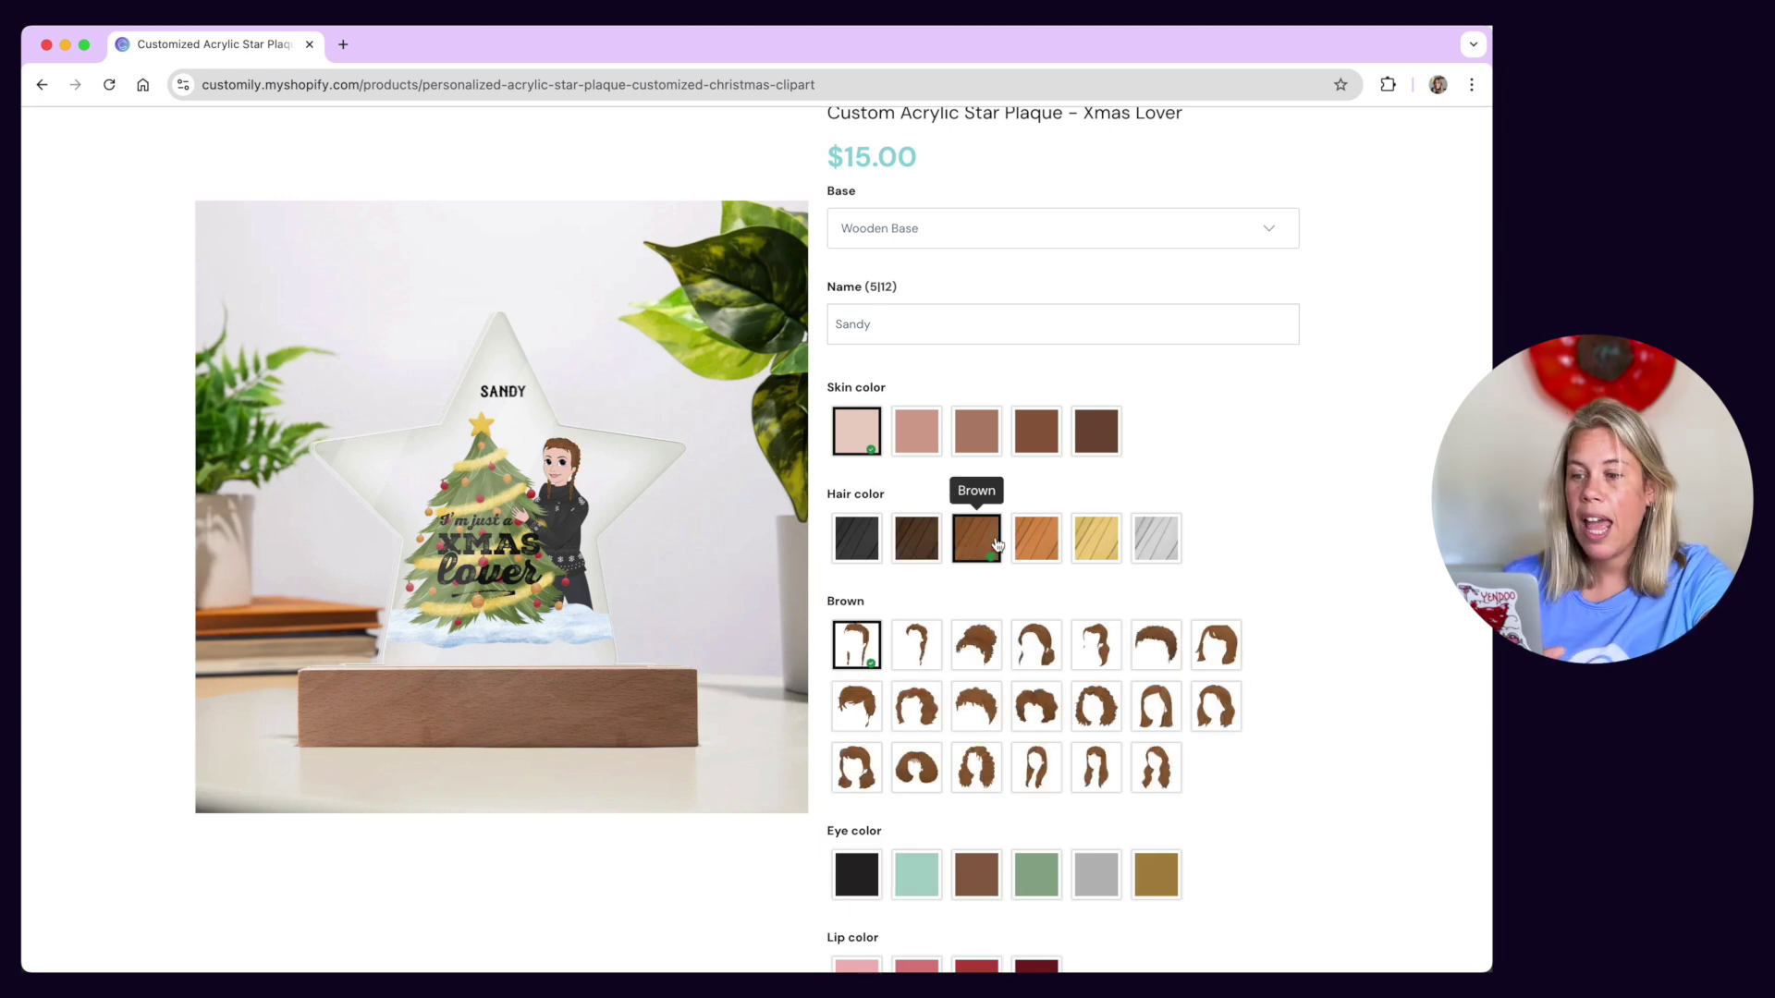
{"action": "left_click", "coordinate": [1036, 543]}
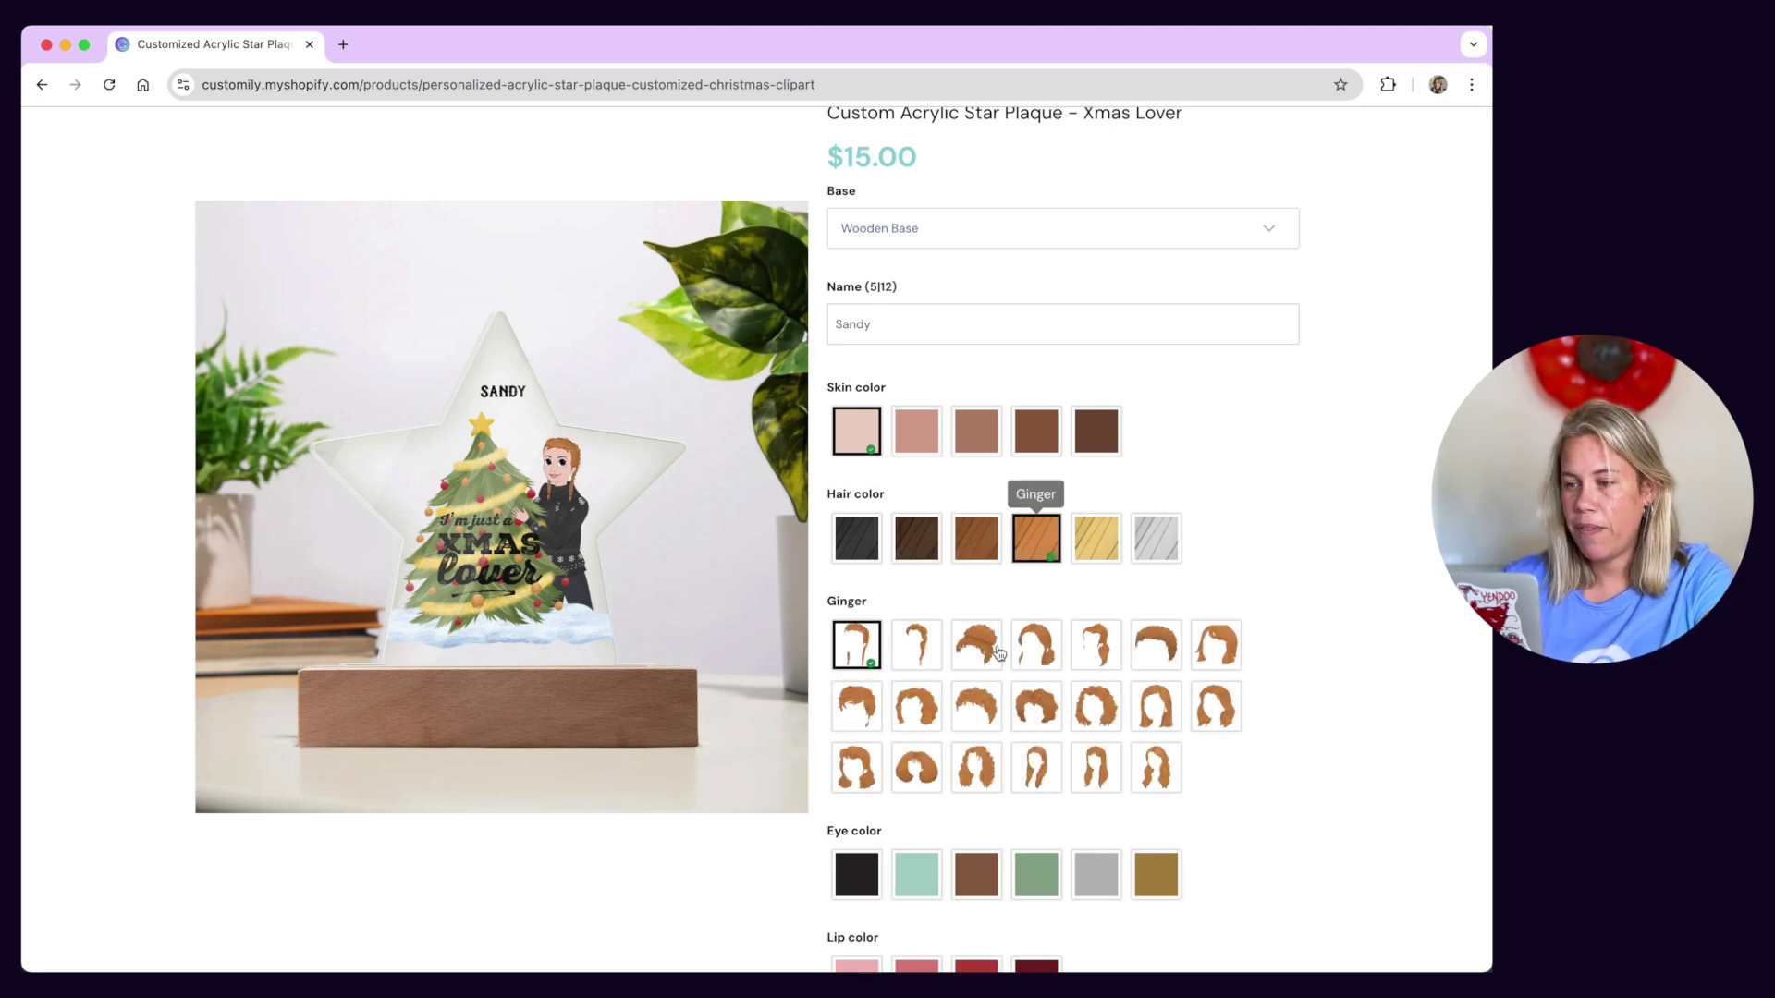
{"action": "left_click", "coordinate": [976, 706]}
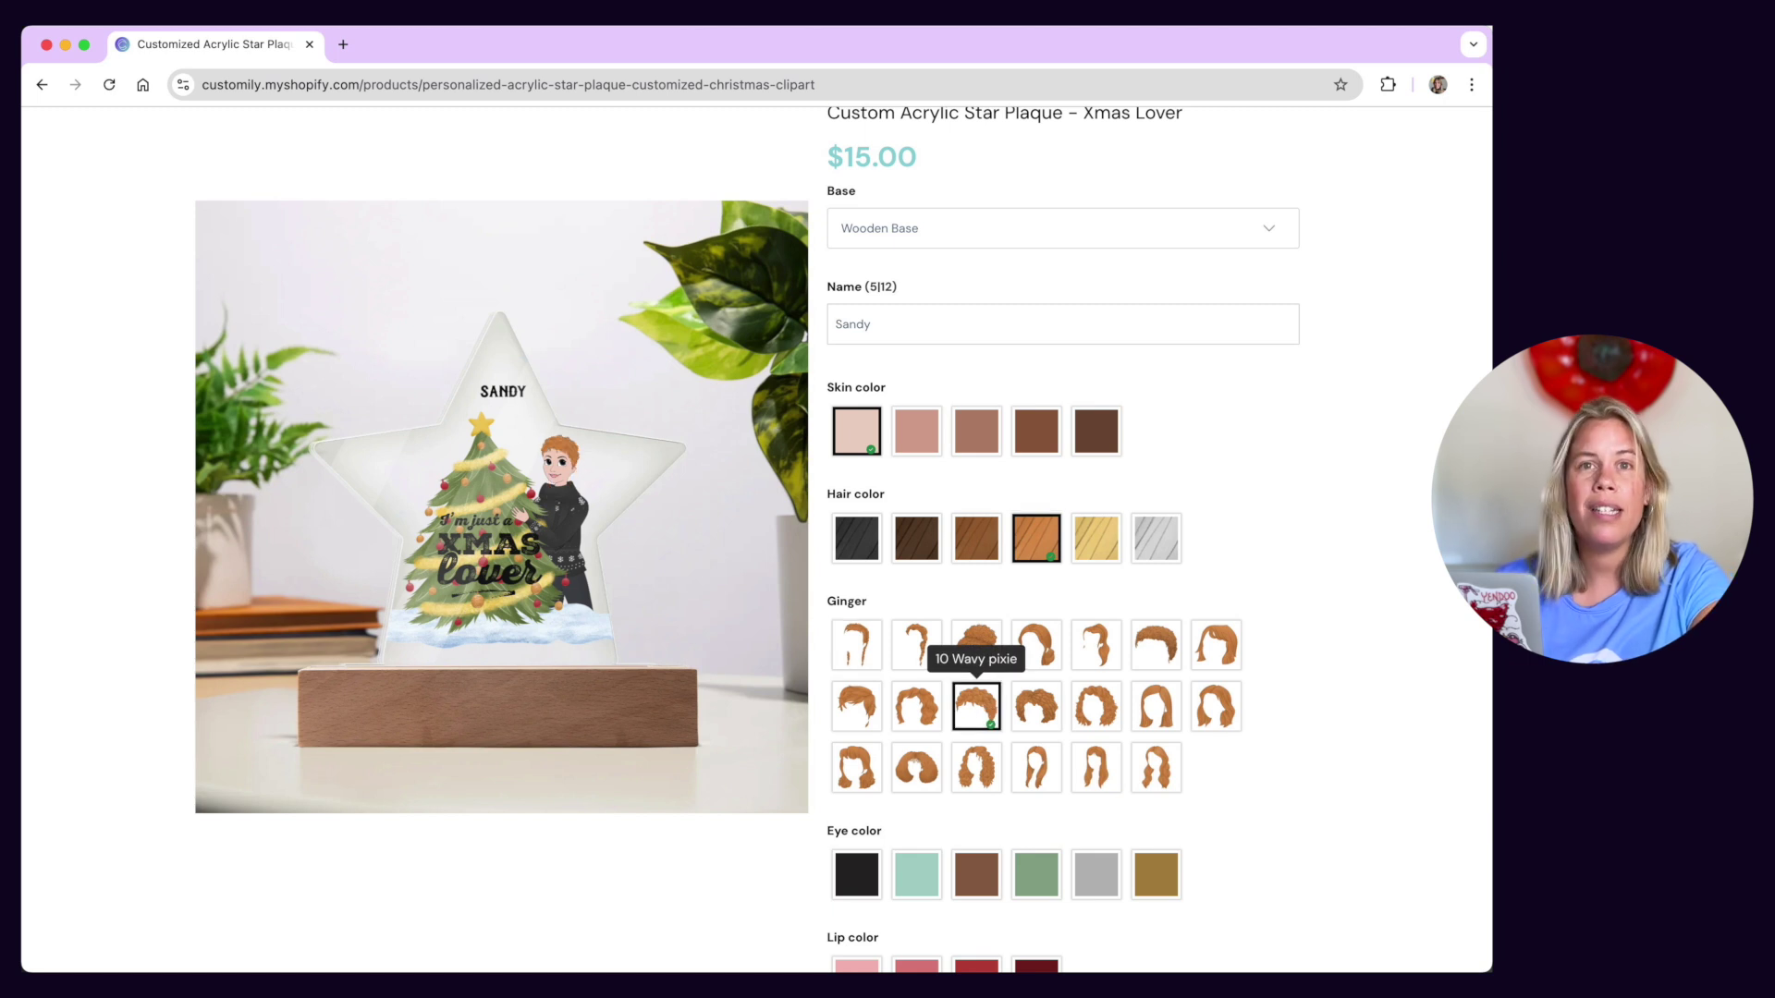
{"action": "left_click", "coordinate": [1155, 706]}
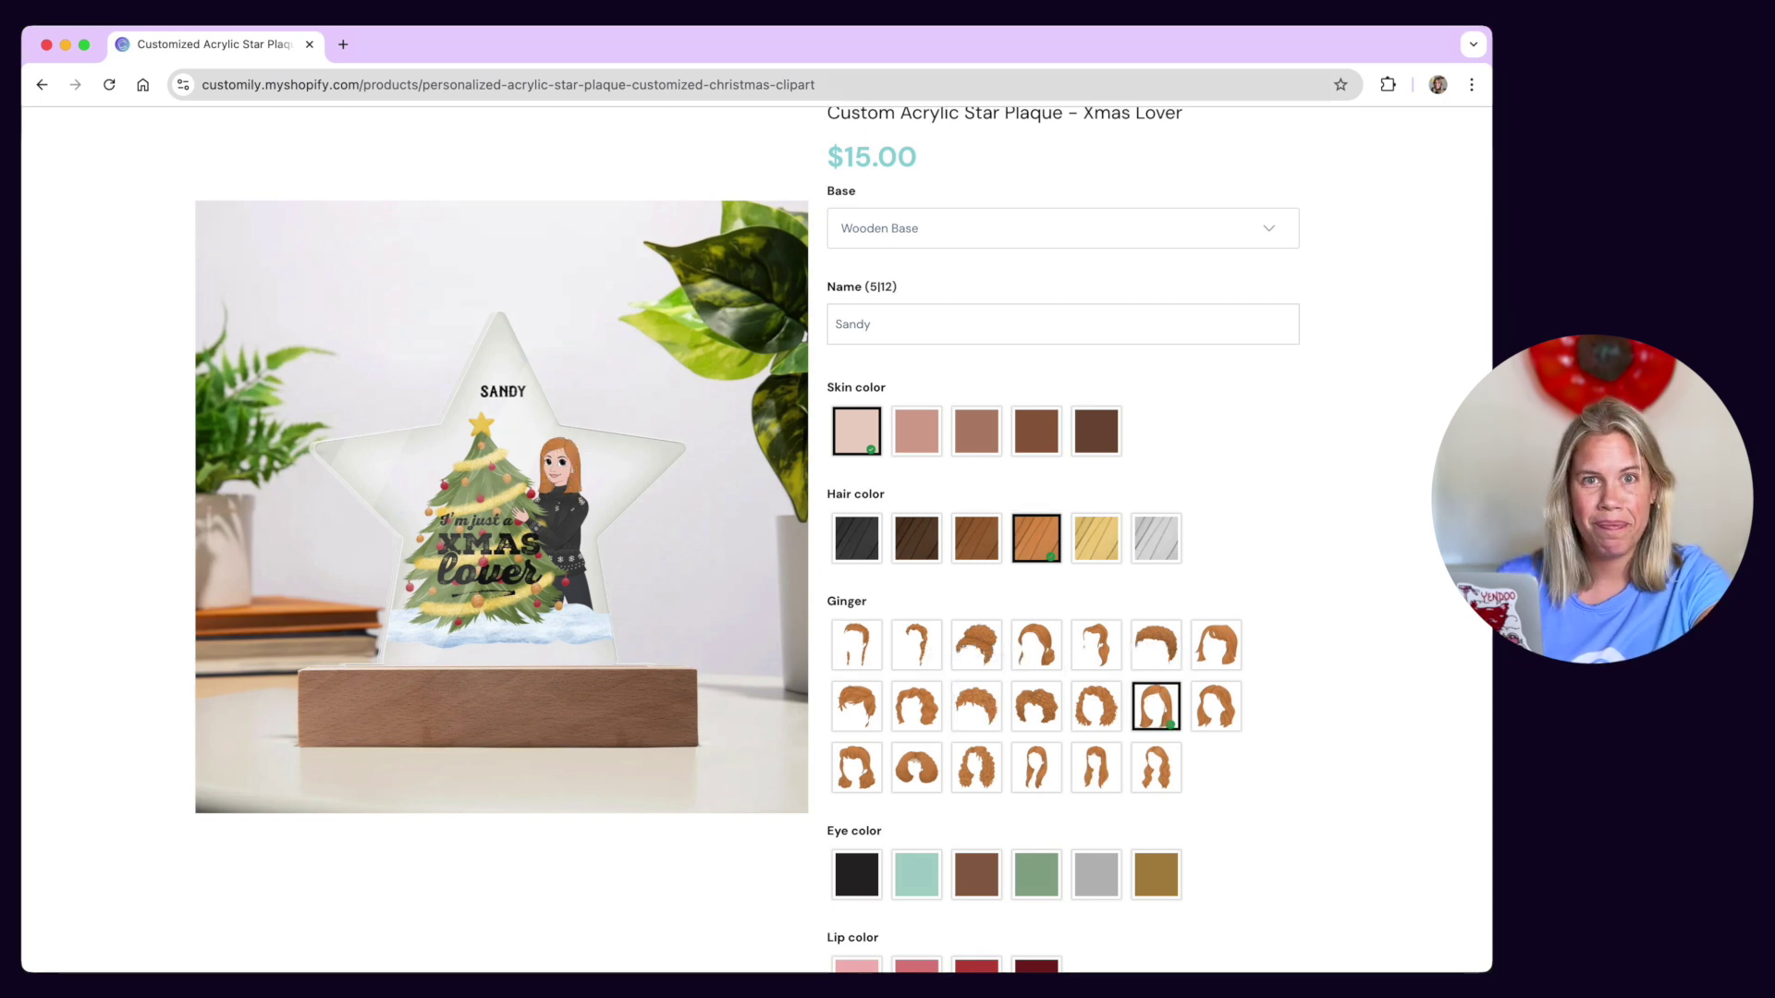
Step: Create a new Images-type library named Hairstyle
{"action": "key", "text": "ctrl+Right"}
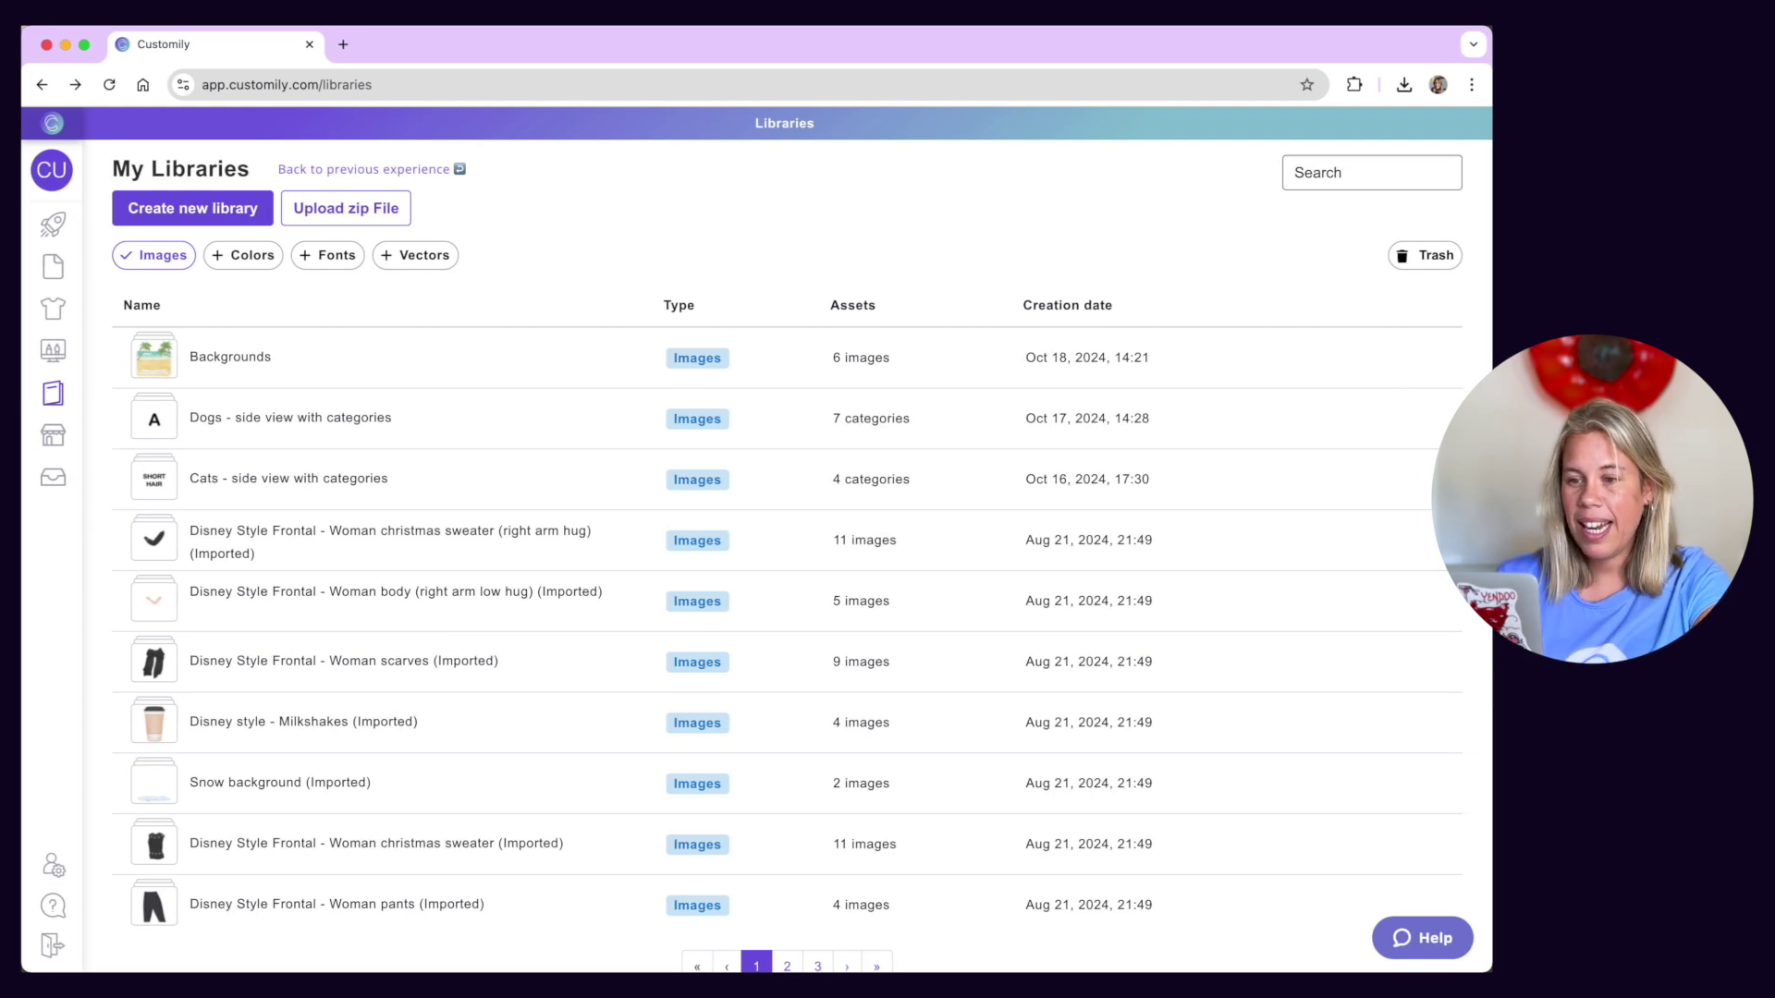
{"action": "left_click", "coordinate": [225, 211]}
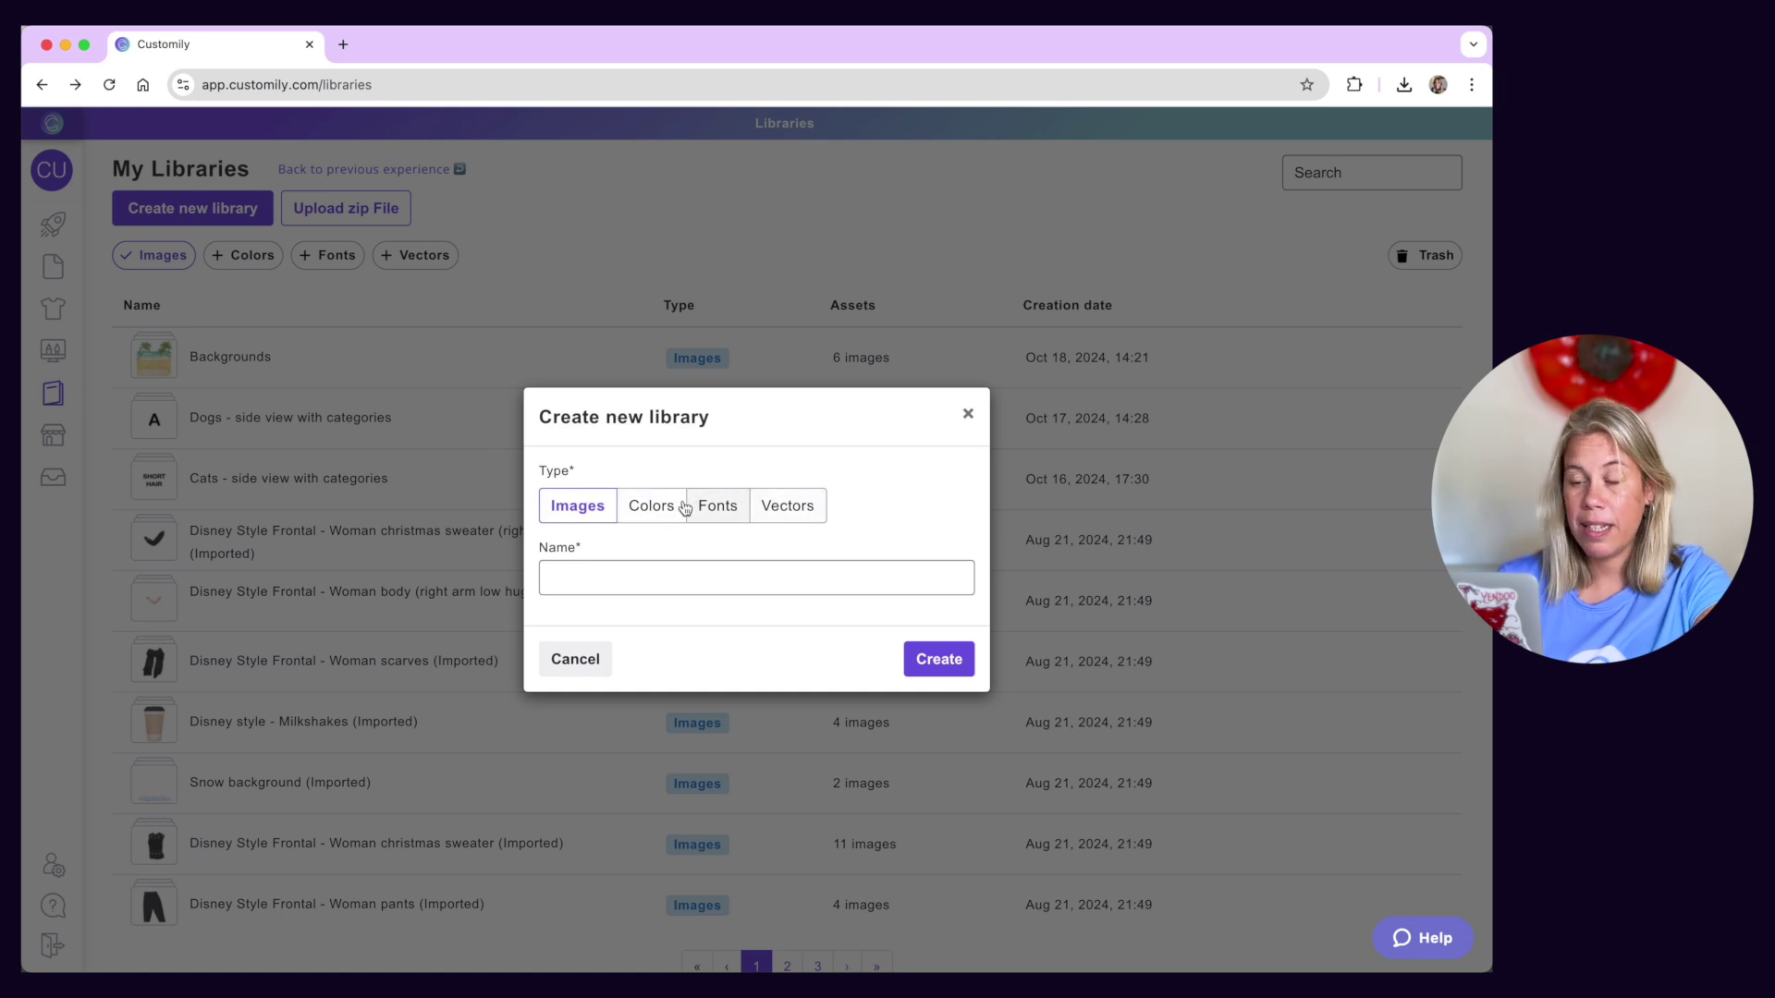
{"action": "left_click", "coordinate": [583, 582]}
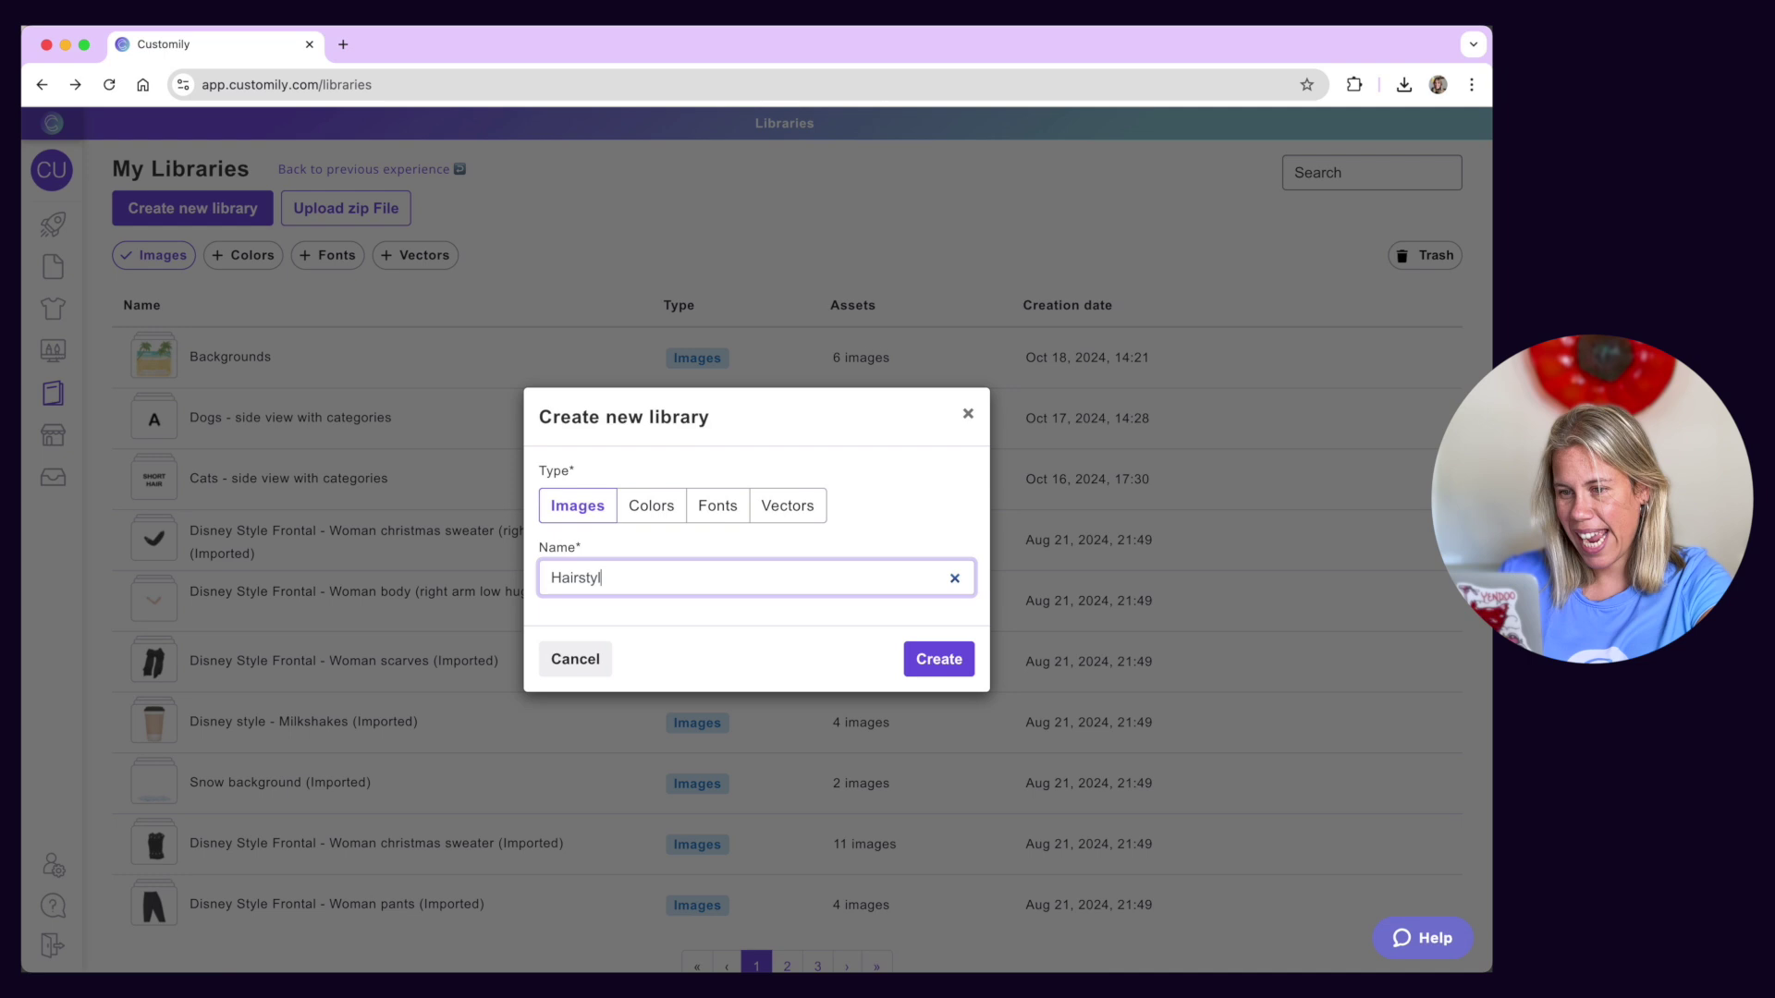
{"action": "left_click", "coordinate": [936, 661]}
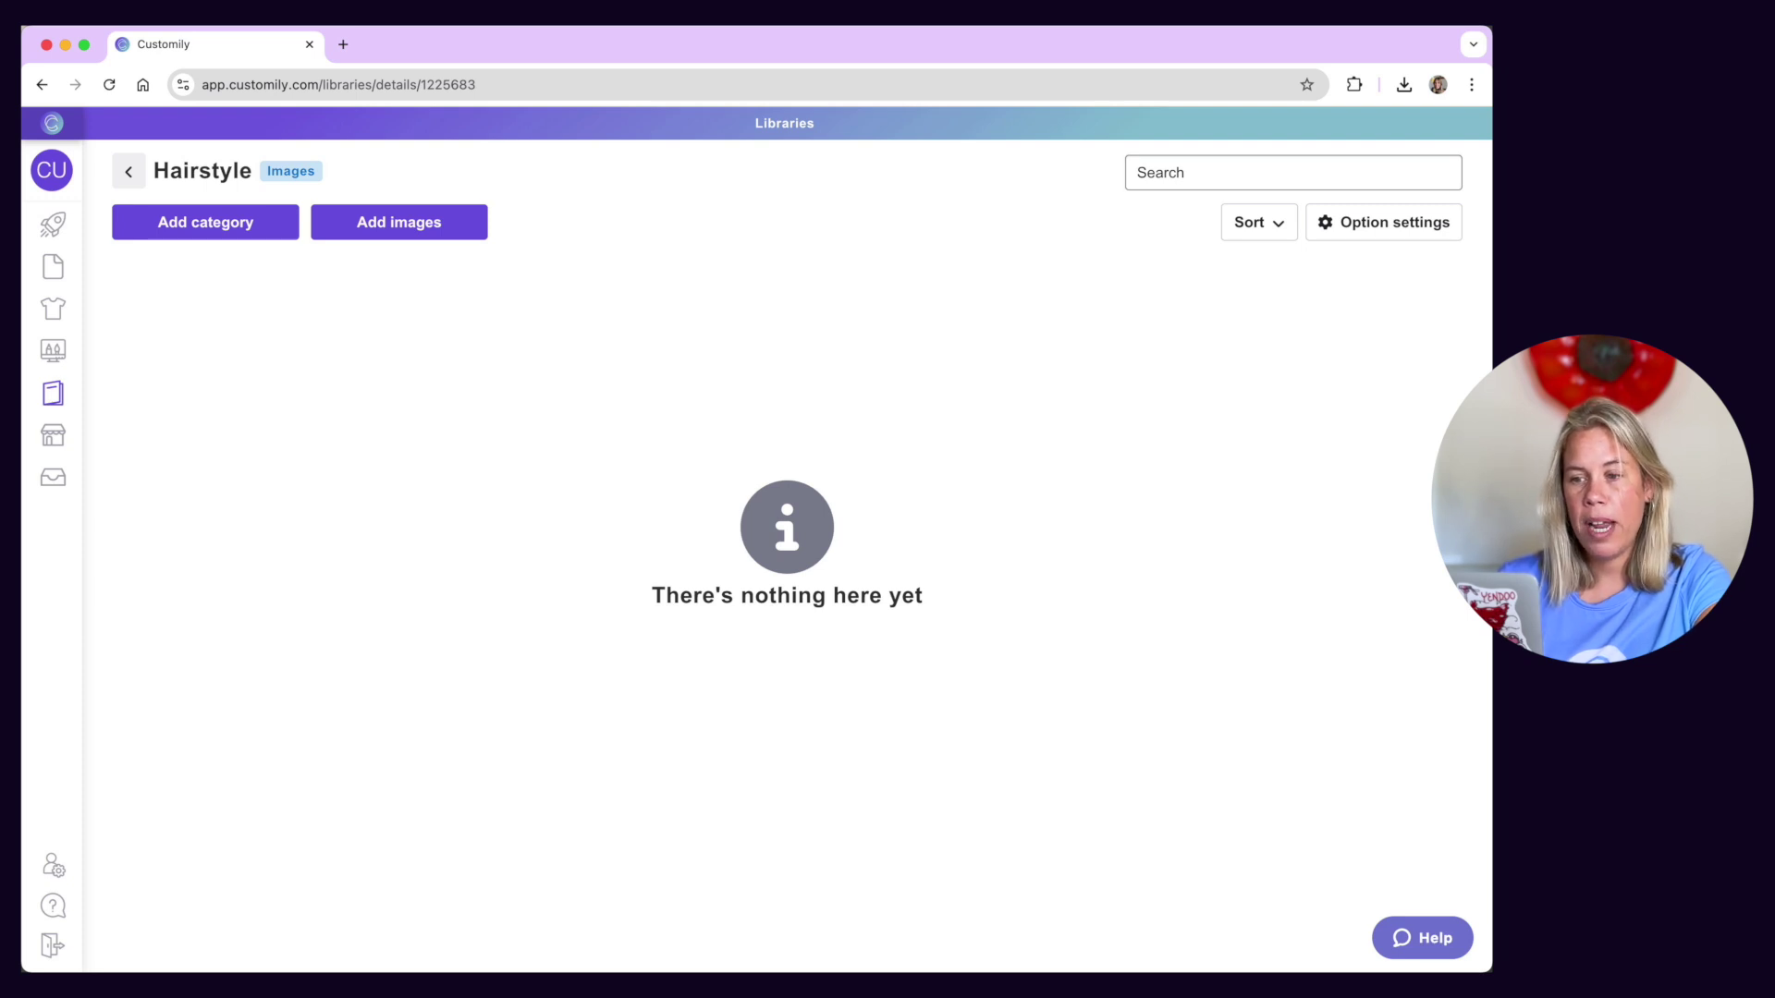
Step: Add a Black category to Hairstyle with Black.png as its thumbnail
{"action": "left_click", "coordinate": [280, 231]}
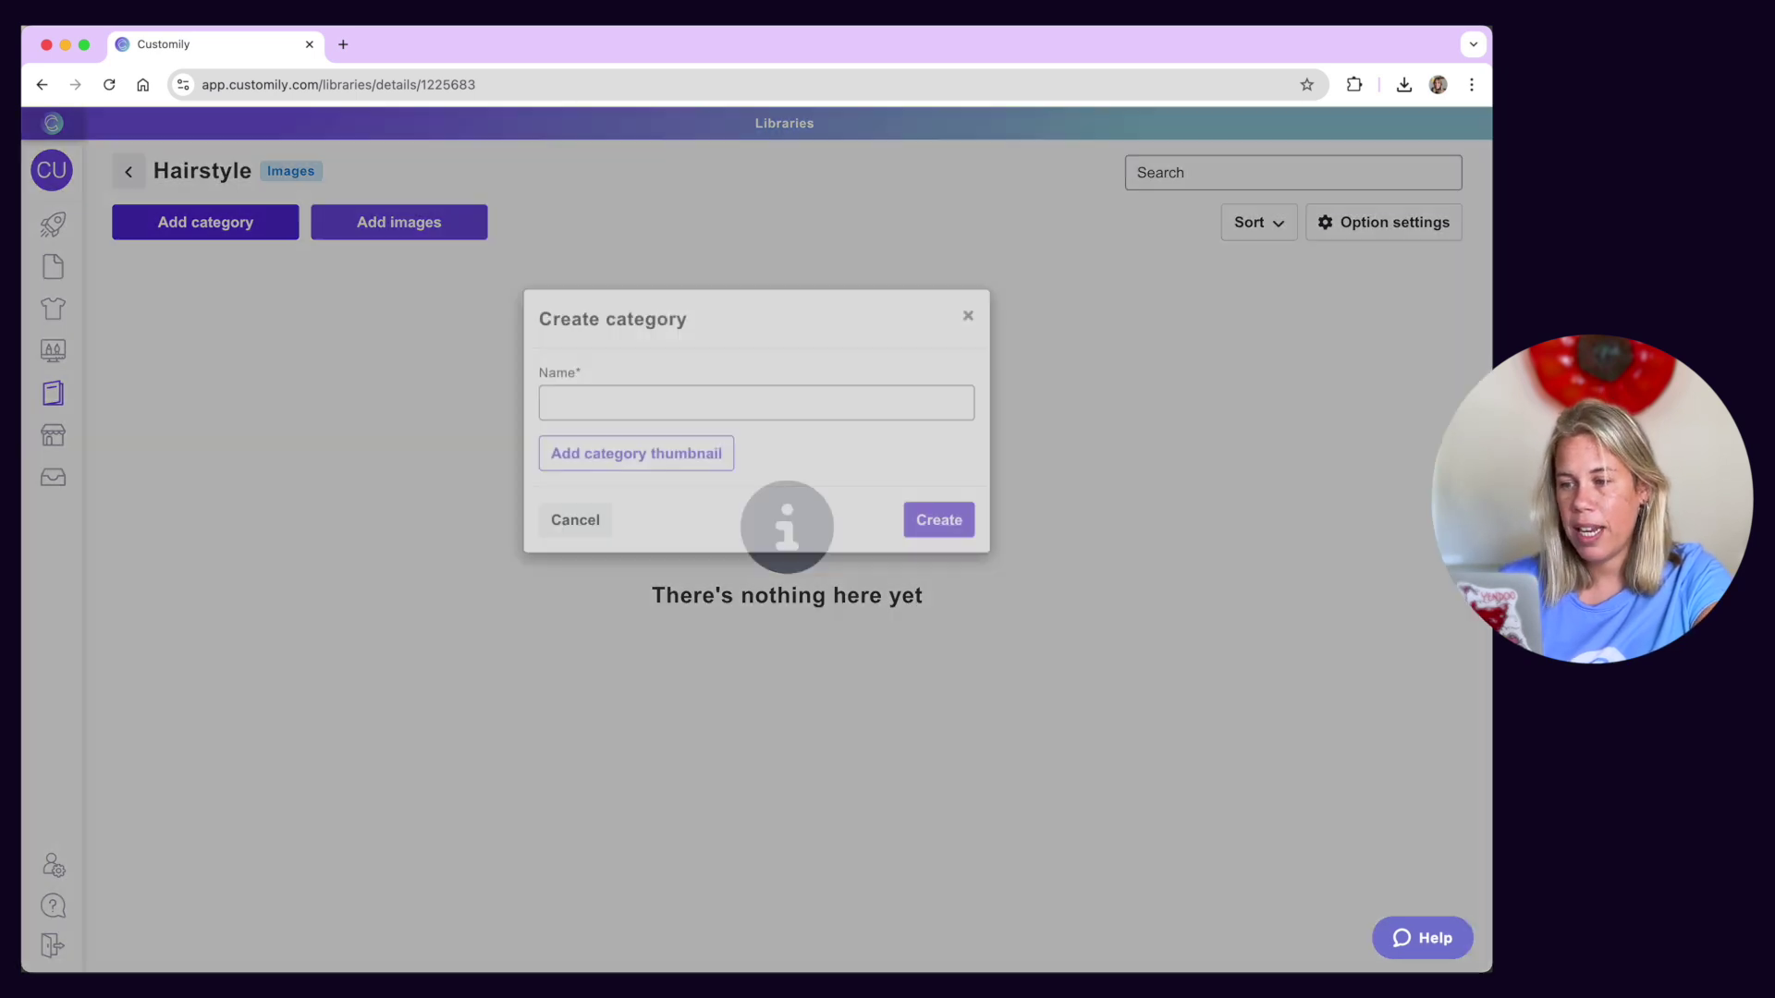
{"action": "left_click", "coordinate": [613, 527]}
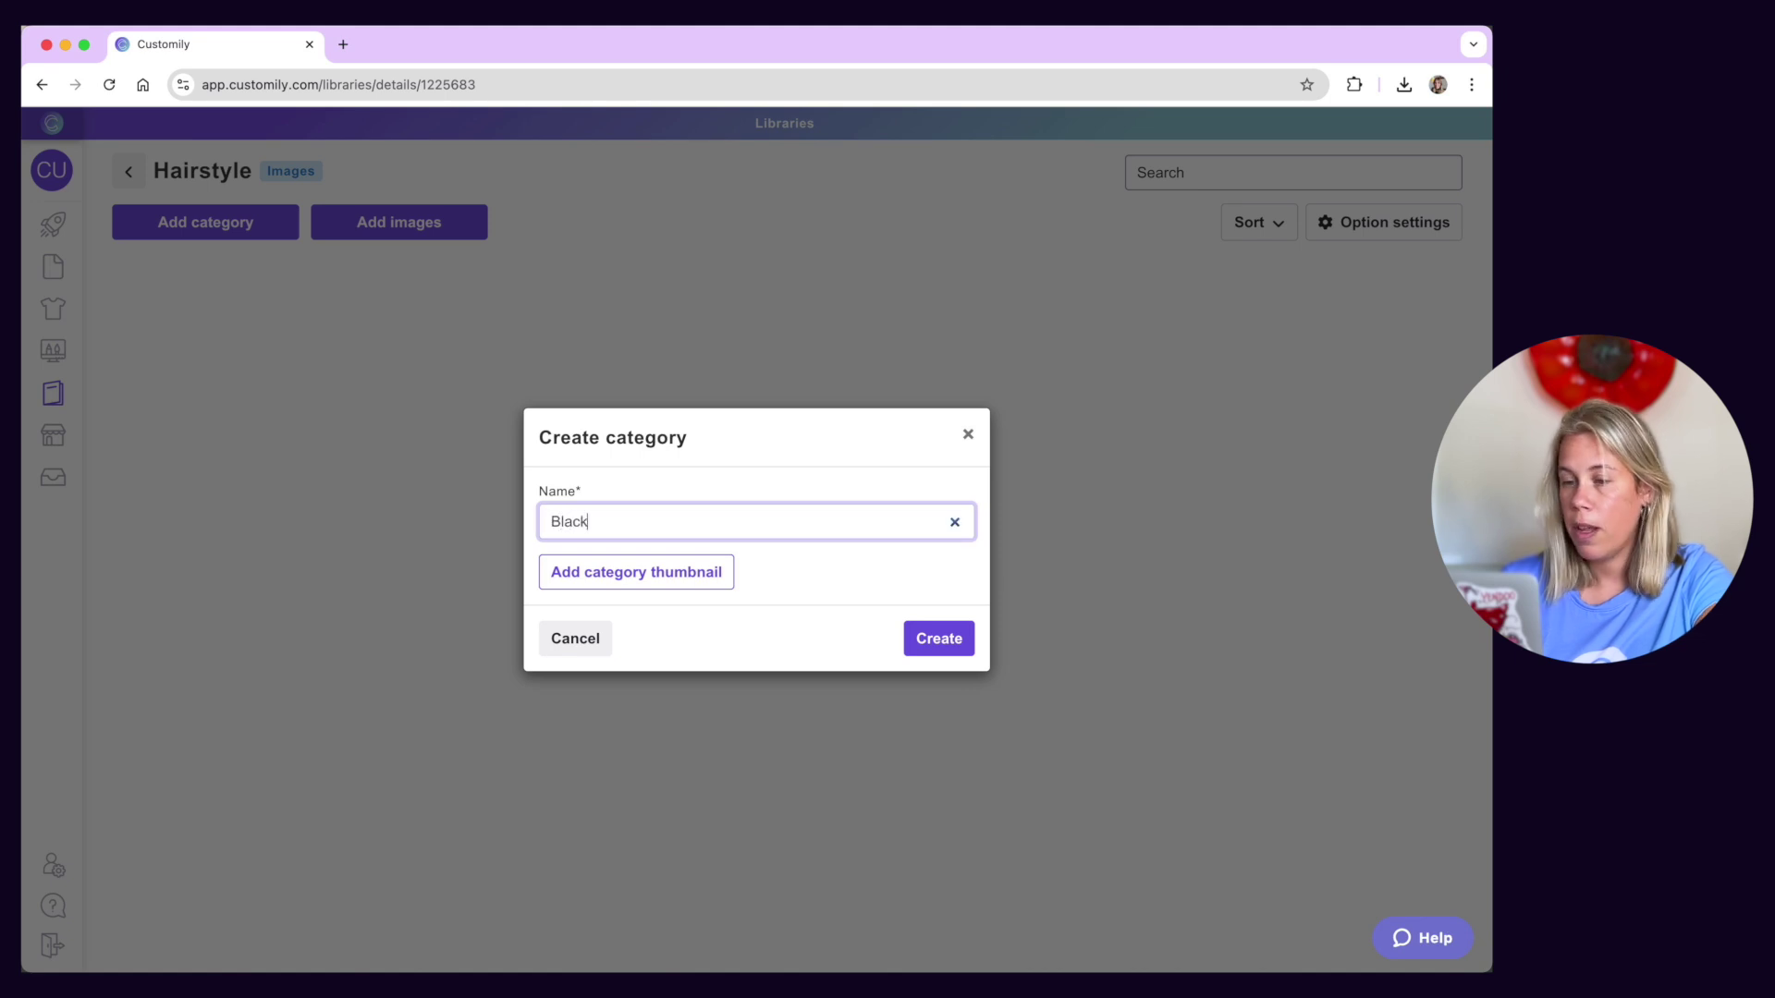
{"action": "left_click", "coordinate": [626, 575]}
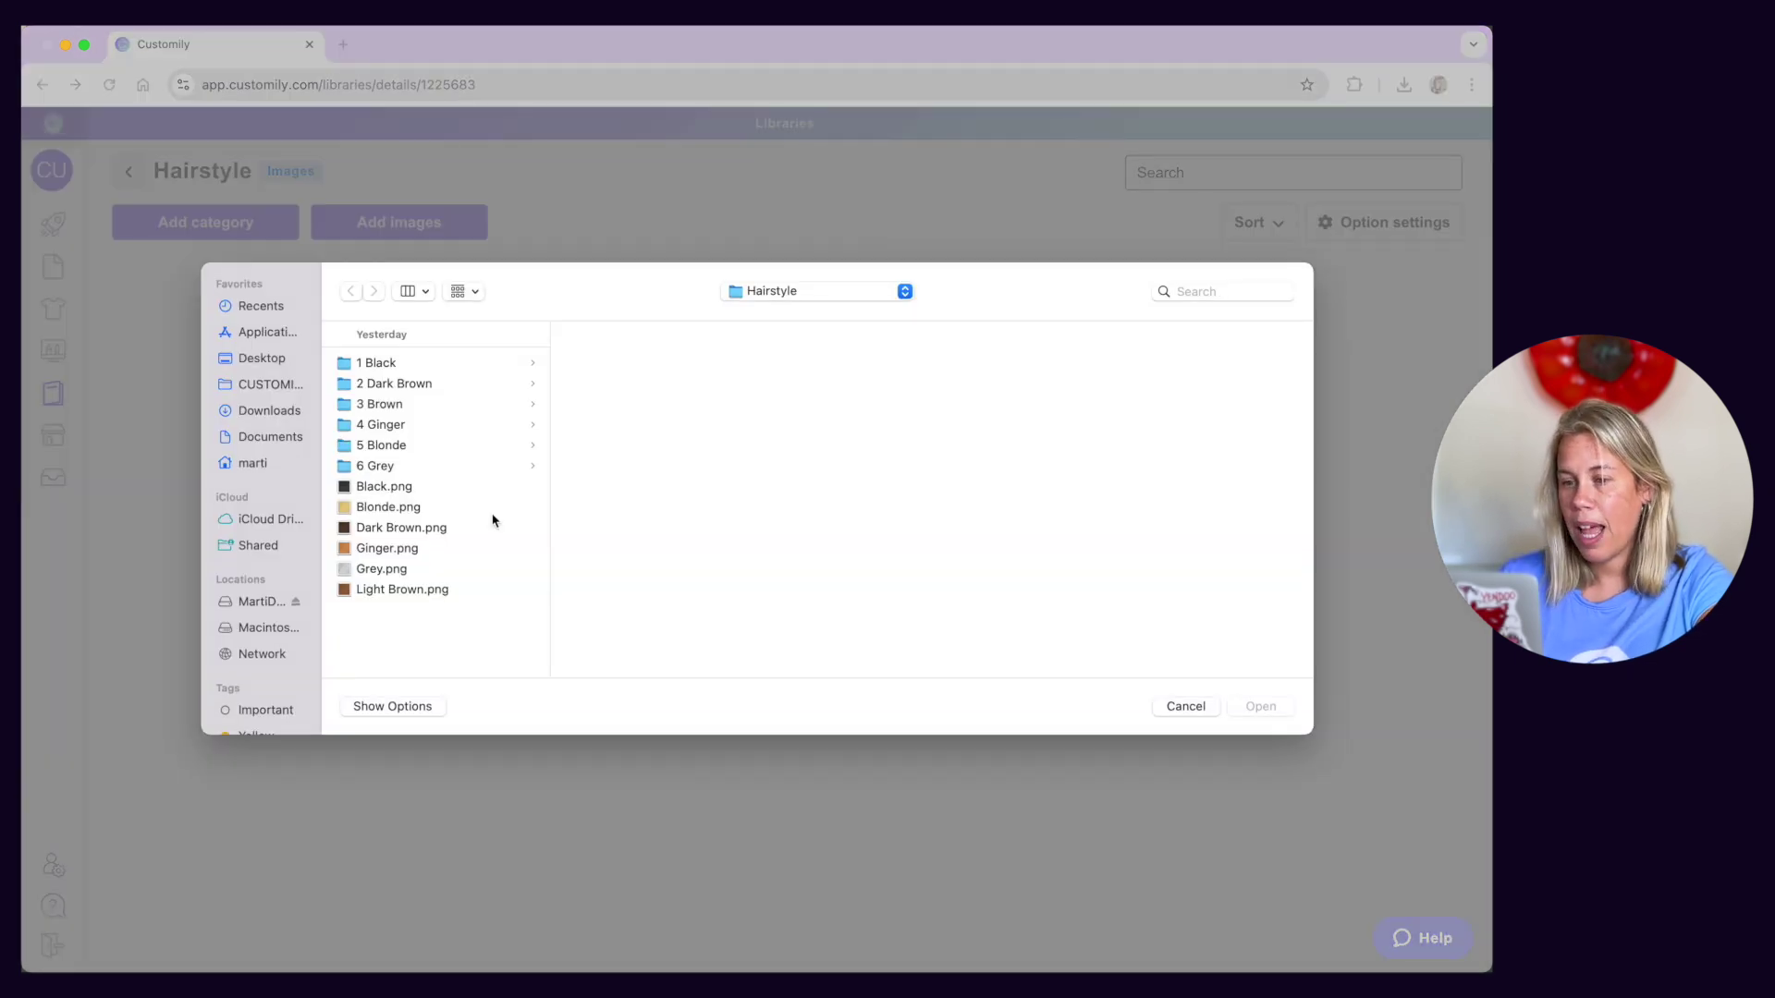
{"action": "left_click", "coordinate": [385, 495]}
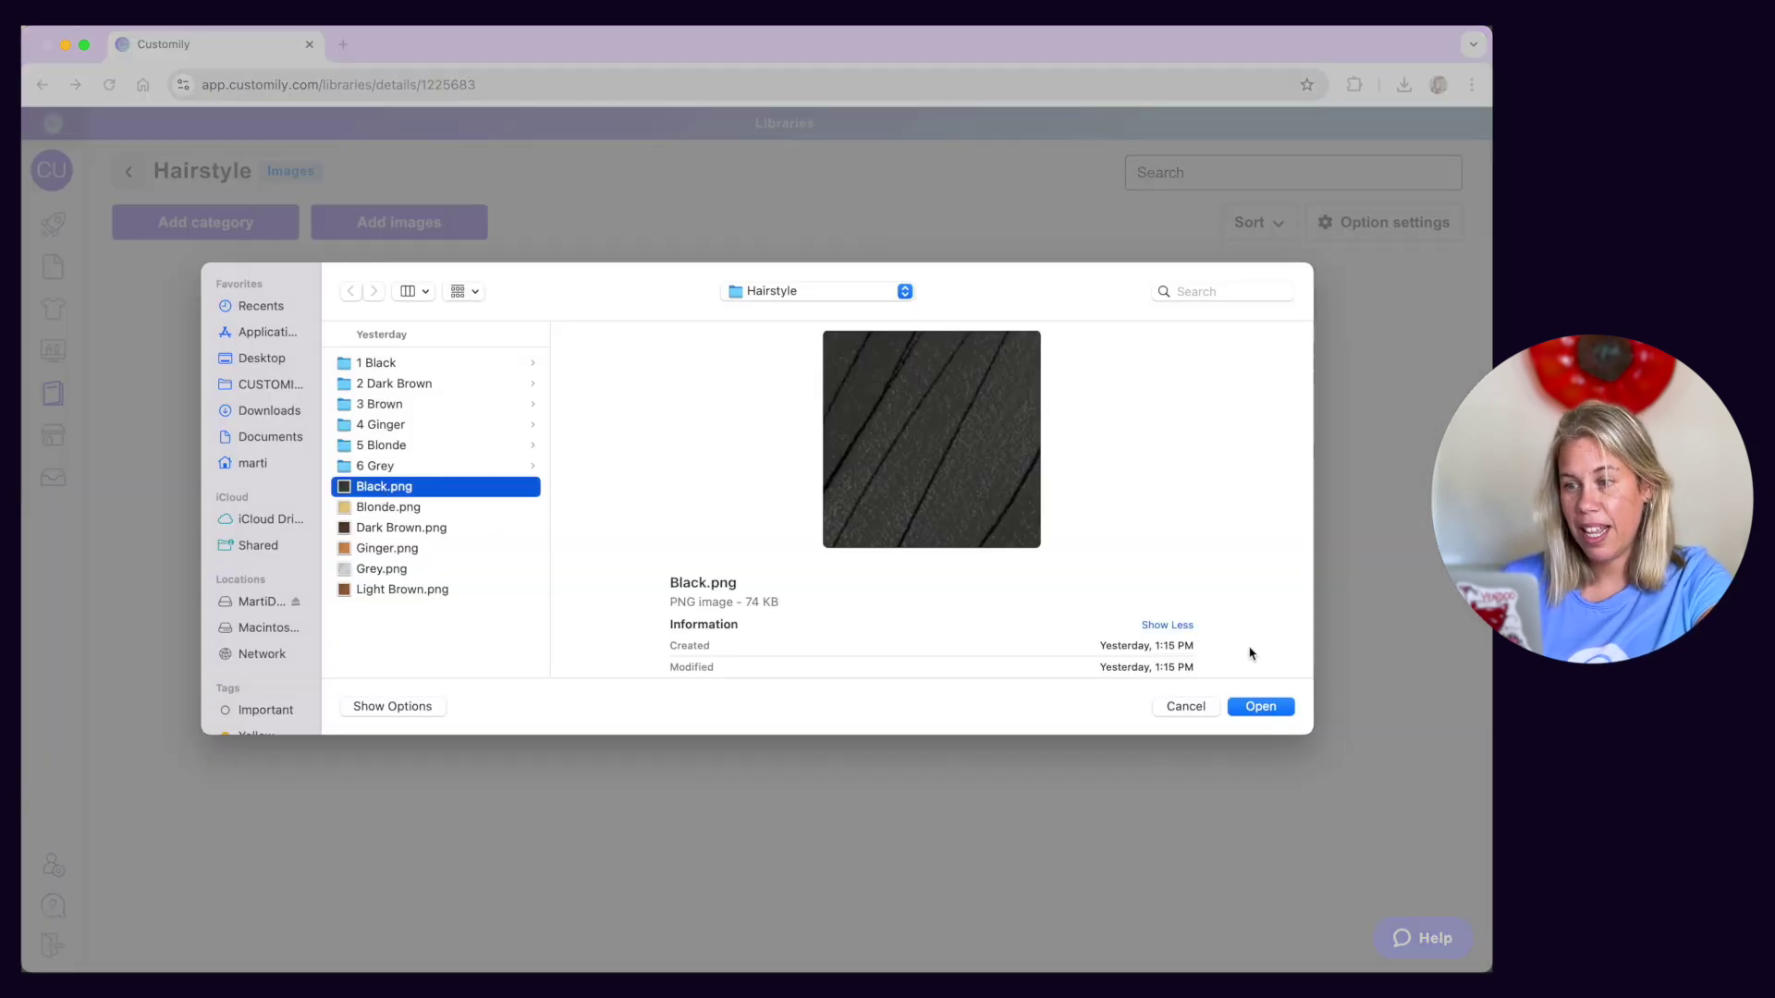
{"action": "left_click", "coordinate": [1243, 710]}
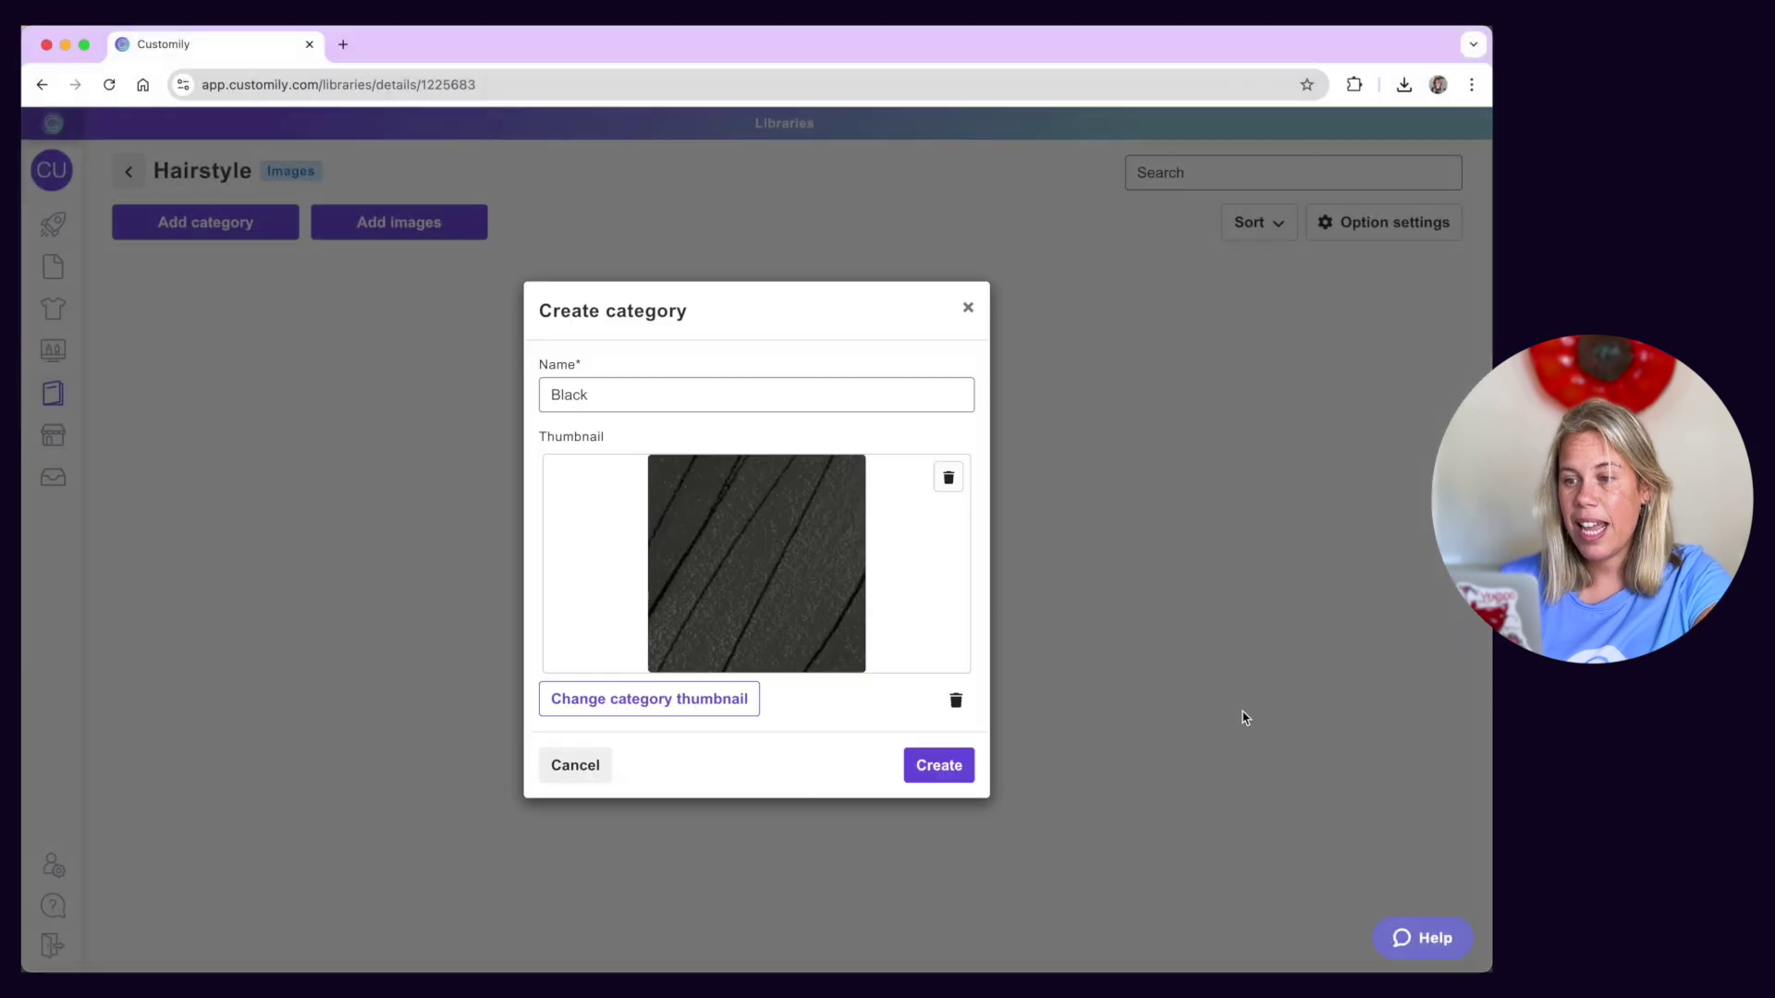
{"action": "left_click", "coordinate": [955, 774]}
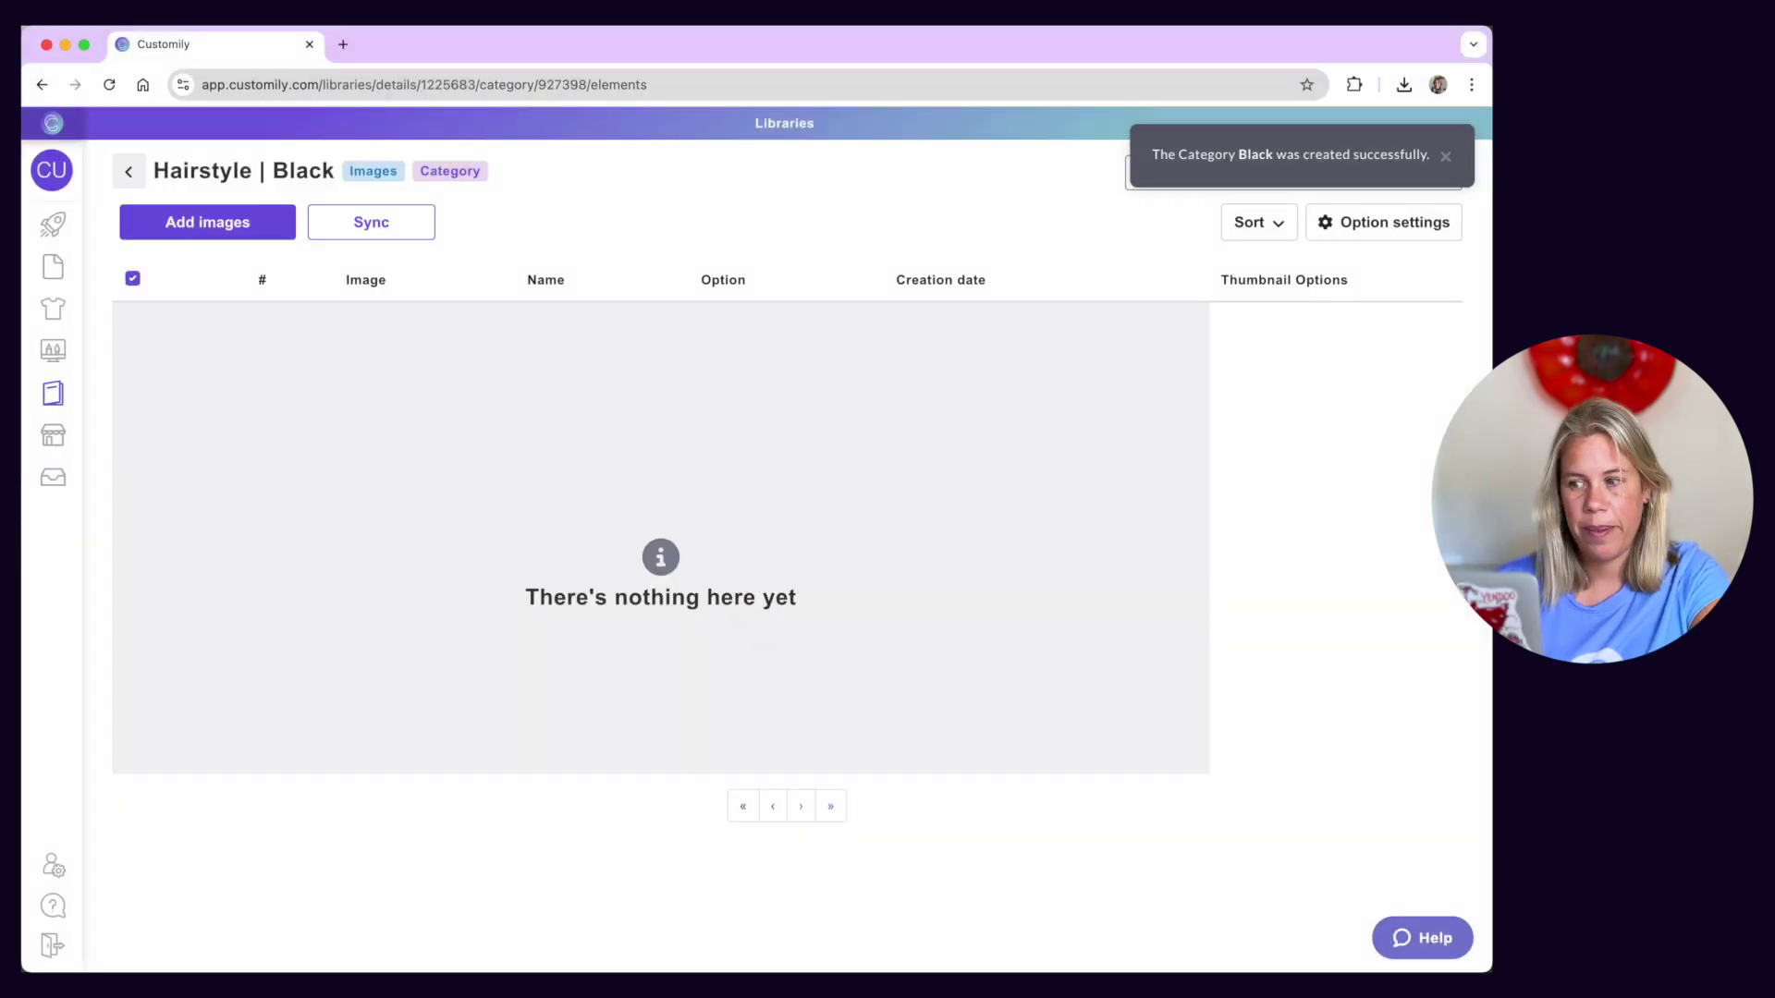
Step: Upload every hairstyle image from the 1 Black folder into the Black category
{"action": "left_click", "coordinate": [207, 222]}
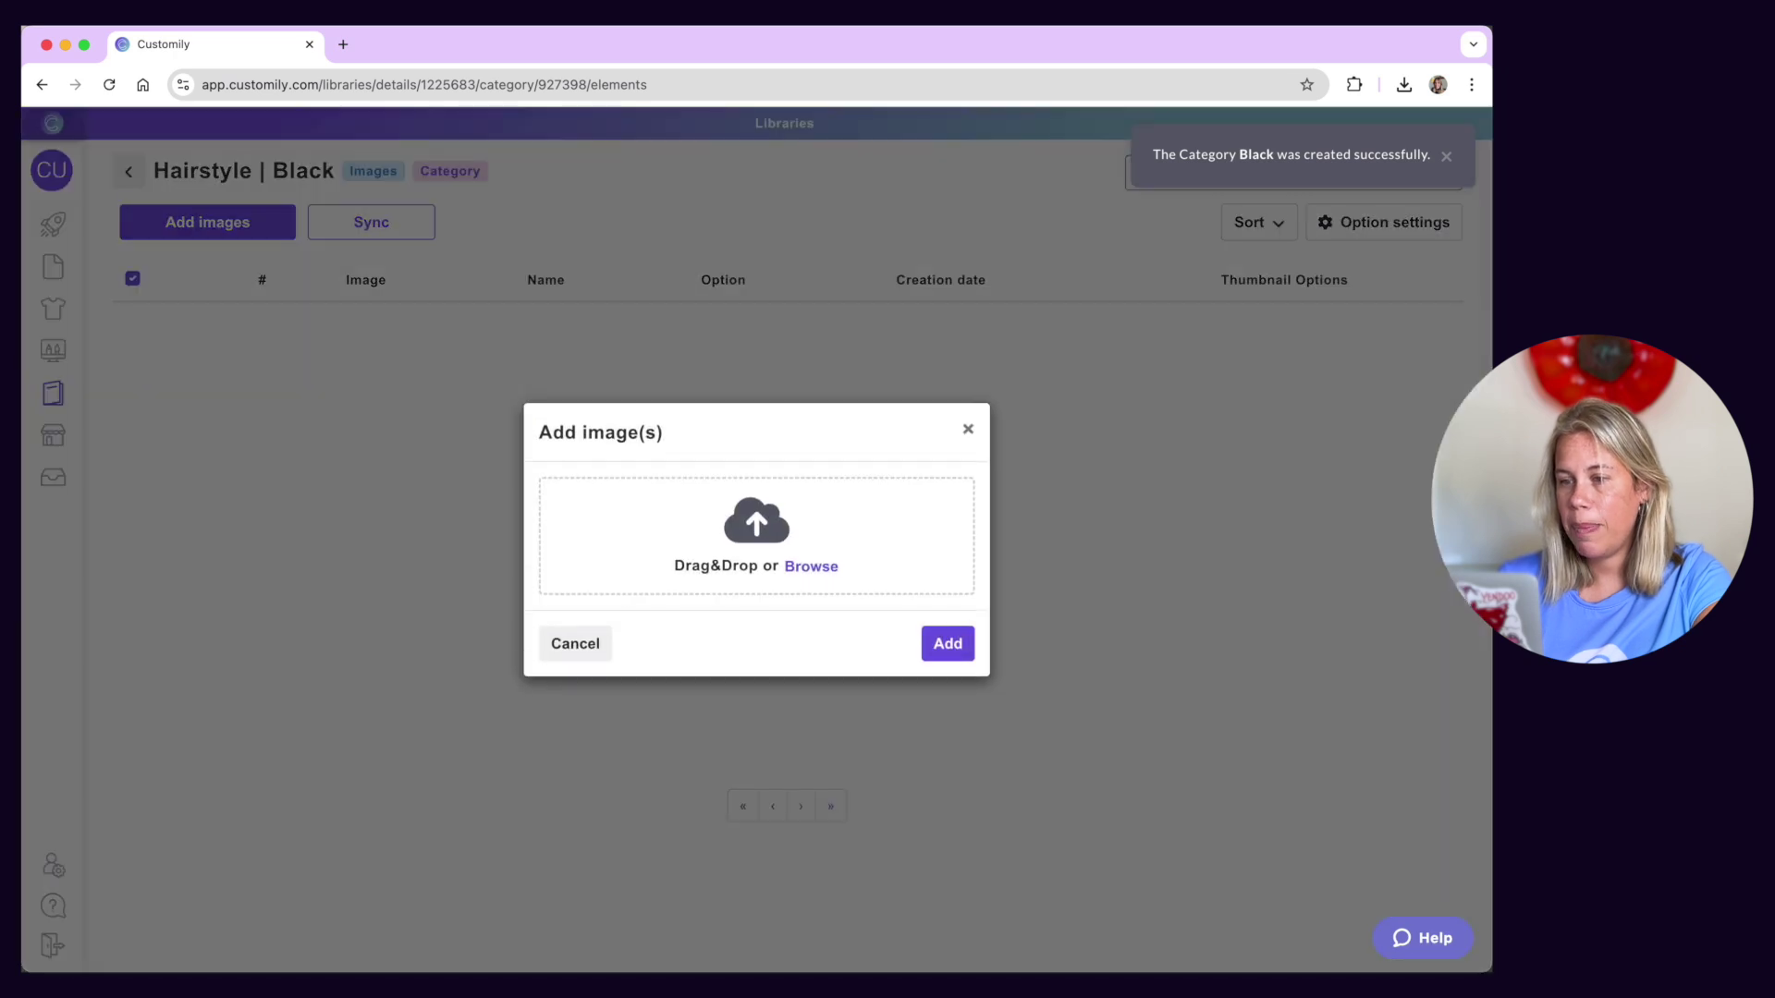
{"action": "left_click", "coordinate": [818, 567]}
{"action": "left_click", "coordinate": [438, 365]}
{"action": "left_click", "coordinate": [636, 385]}
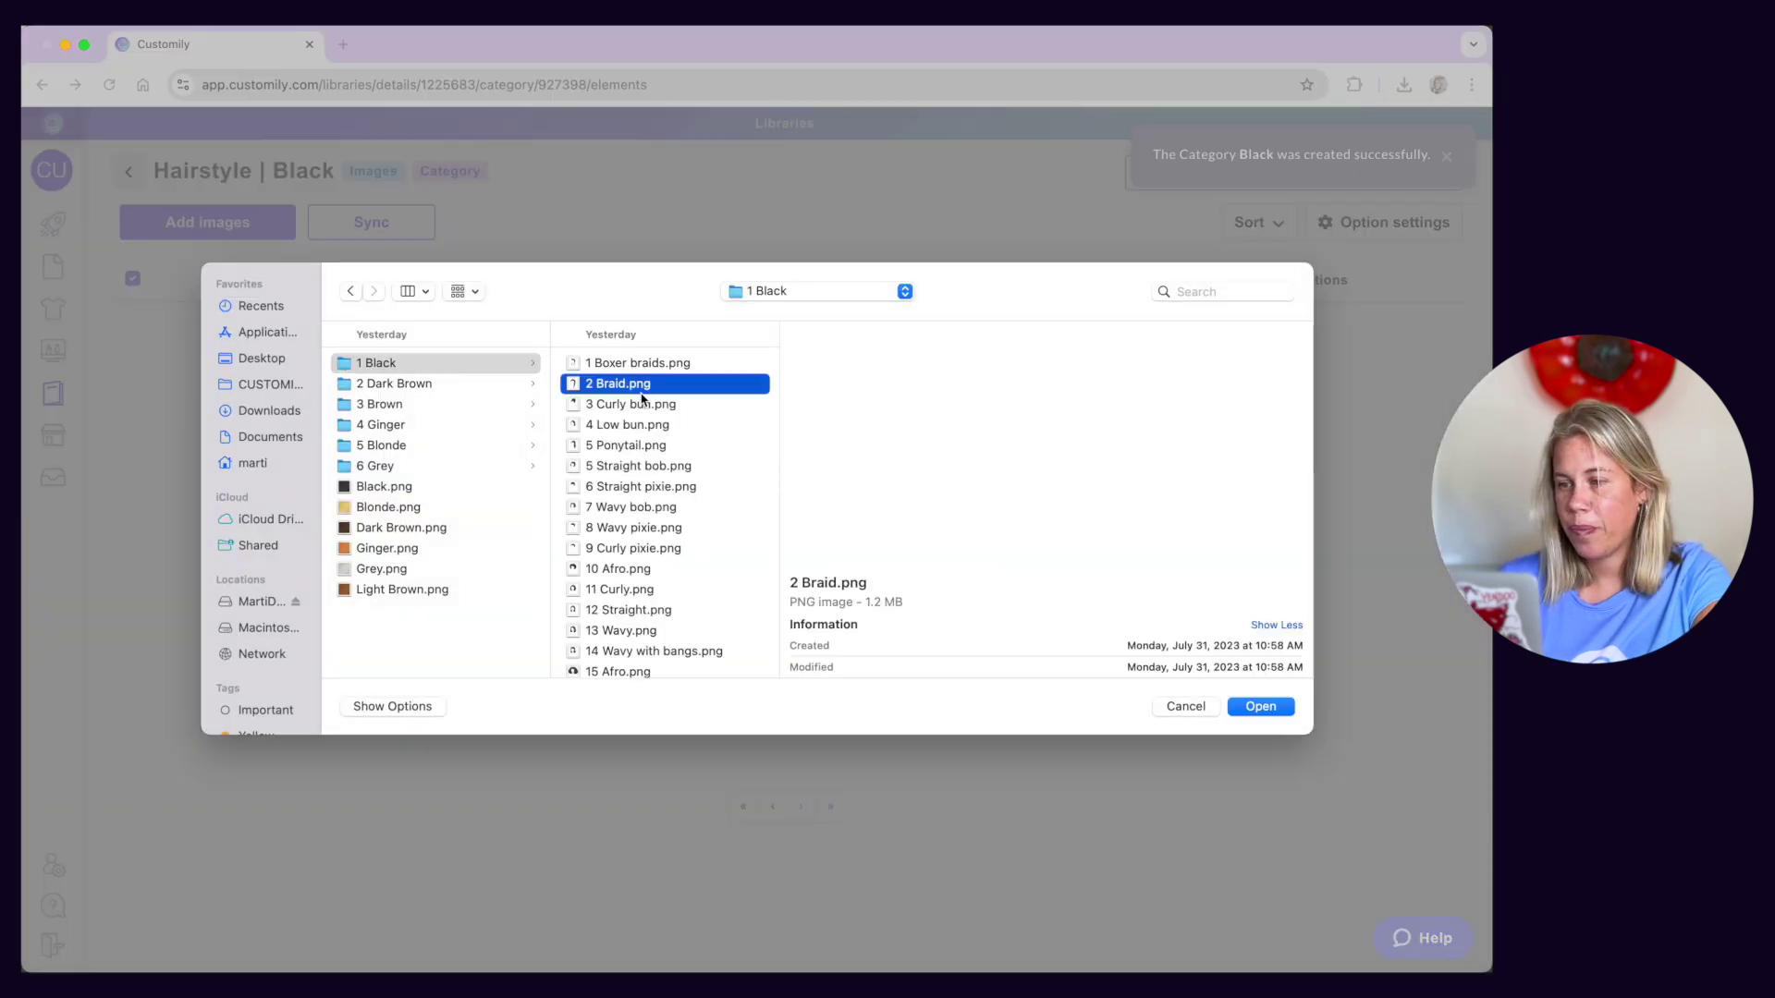
{"action": "key", "text": "super+a"}
{"action": "key", "text": "Return"}
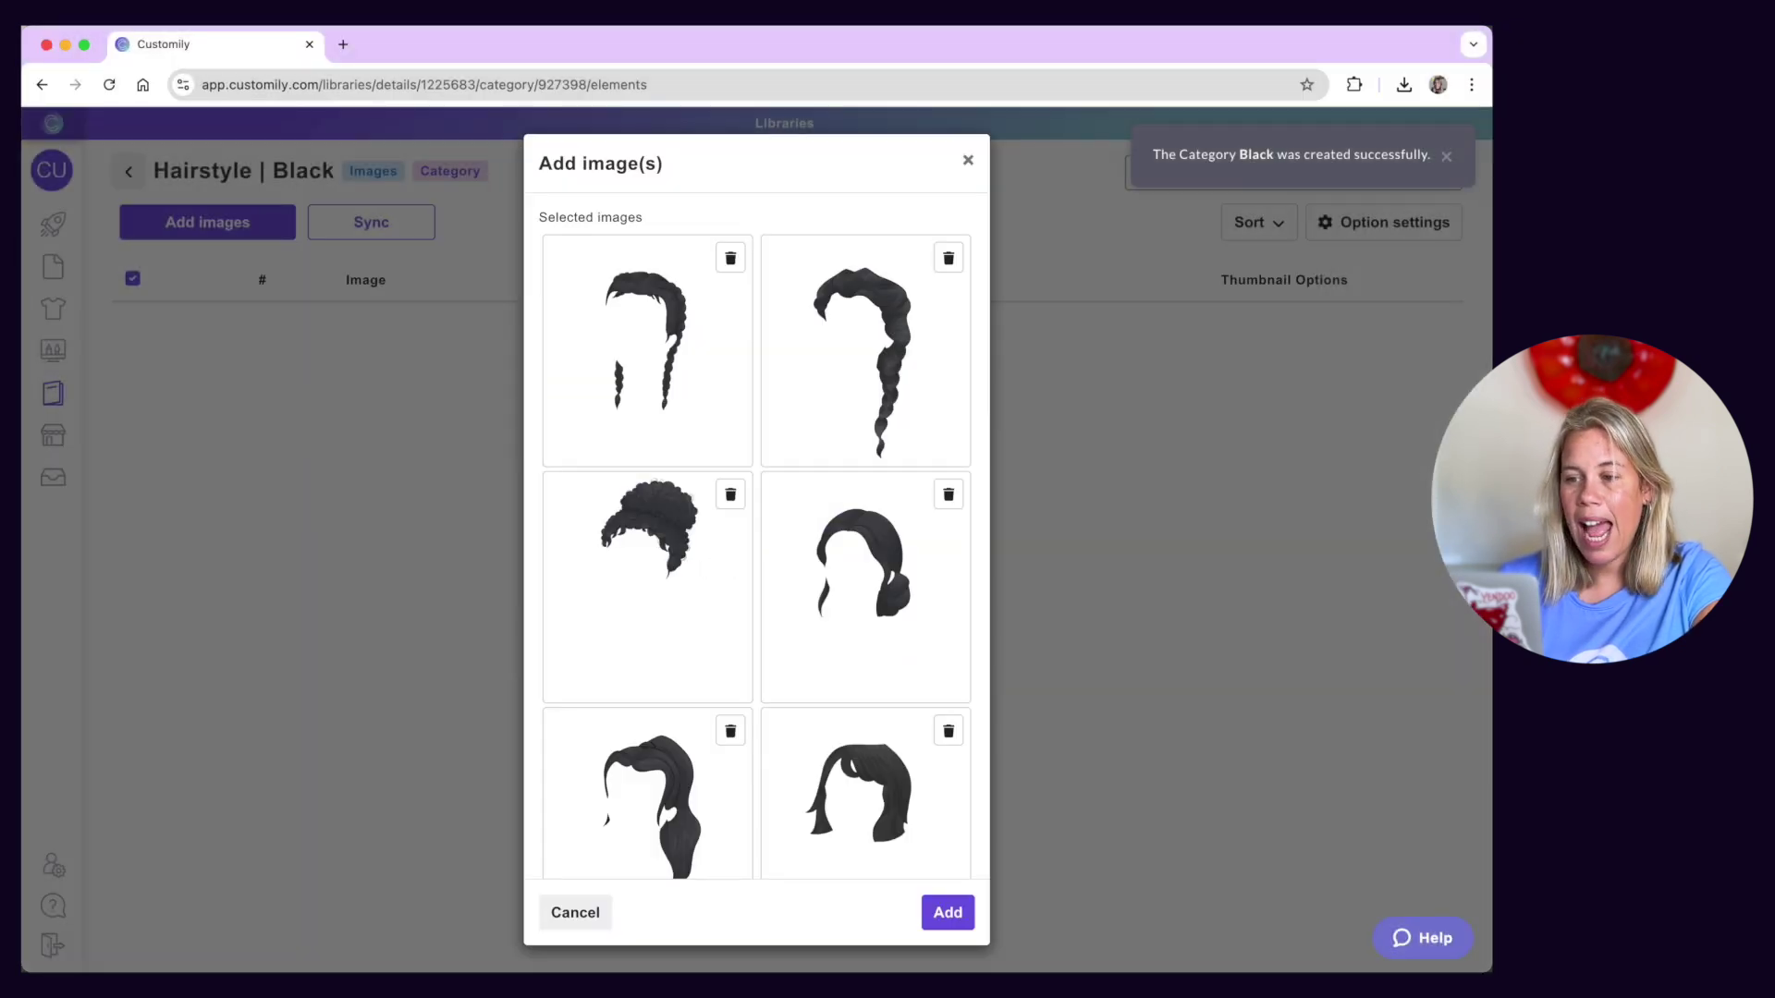
{"action": "scroll", "coordinate": [756, 536], "scroll_direction": "down", "scroll_amount": 5}
{"action": "scroll", "coordinate": [757, 536], "scroll_direction": "down", "scroll_amount": 6}
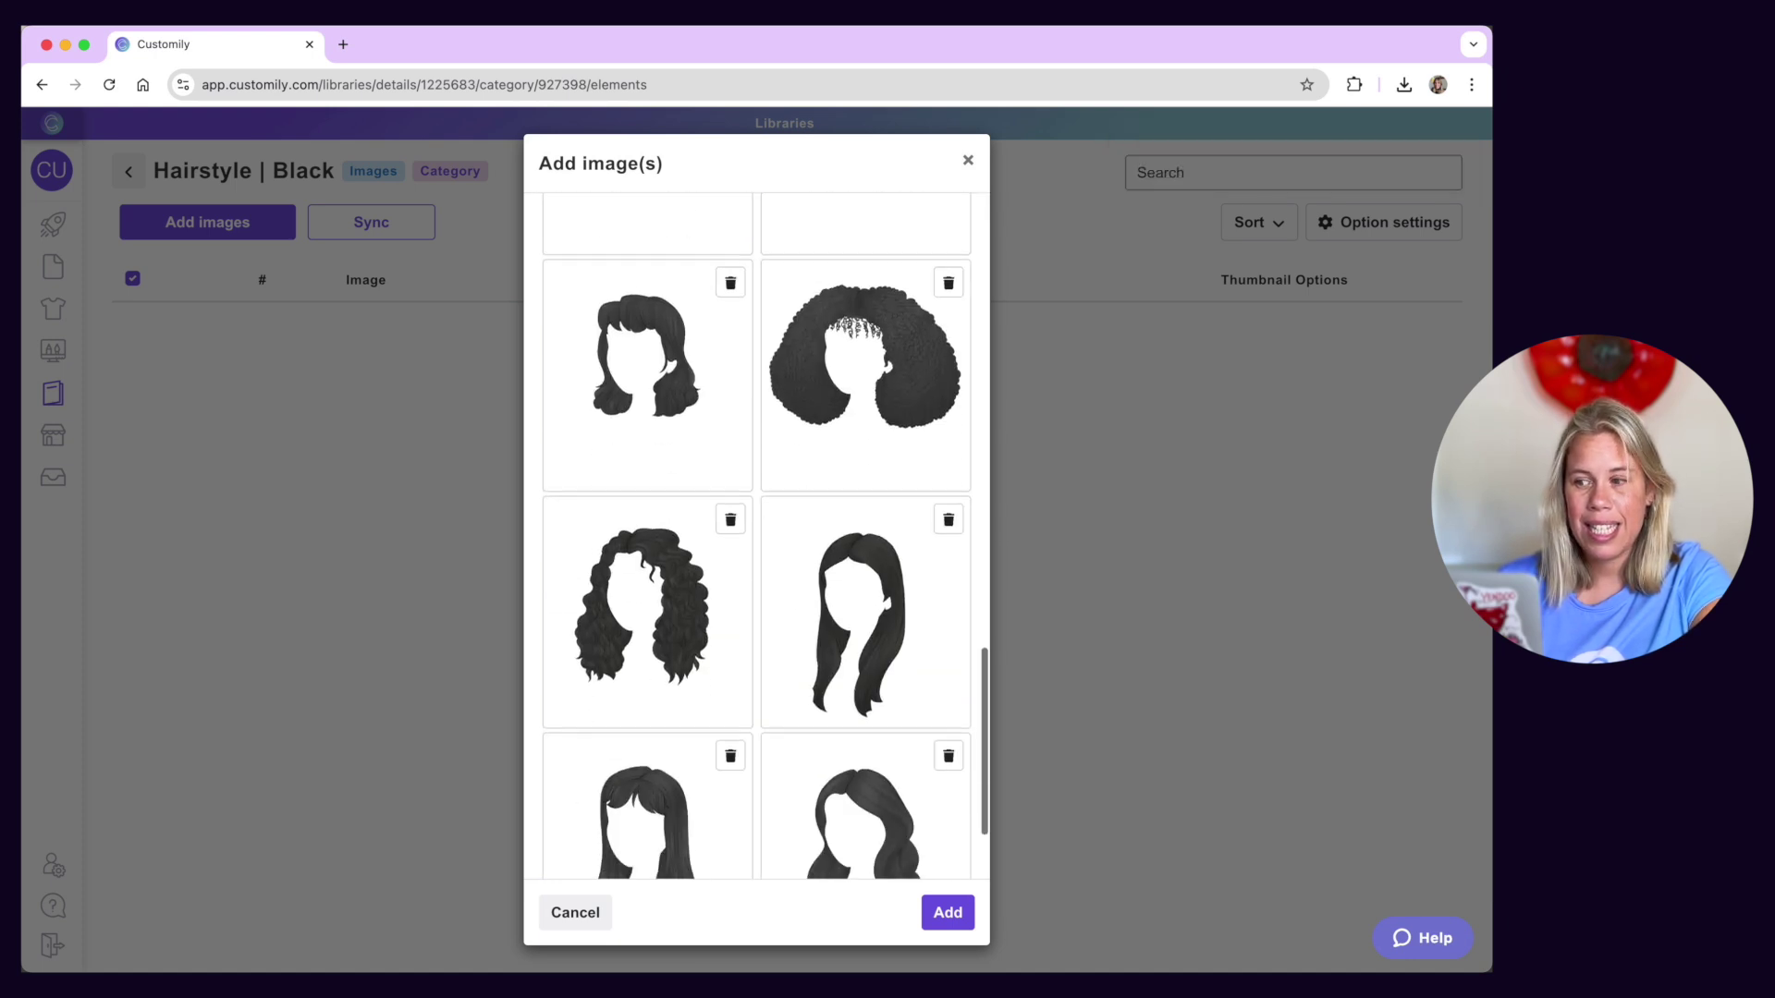
{"action": "left_click", "coordinate": [955, 917]}
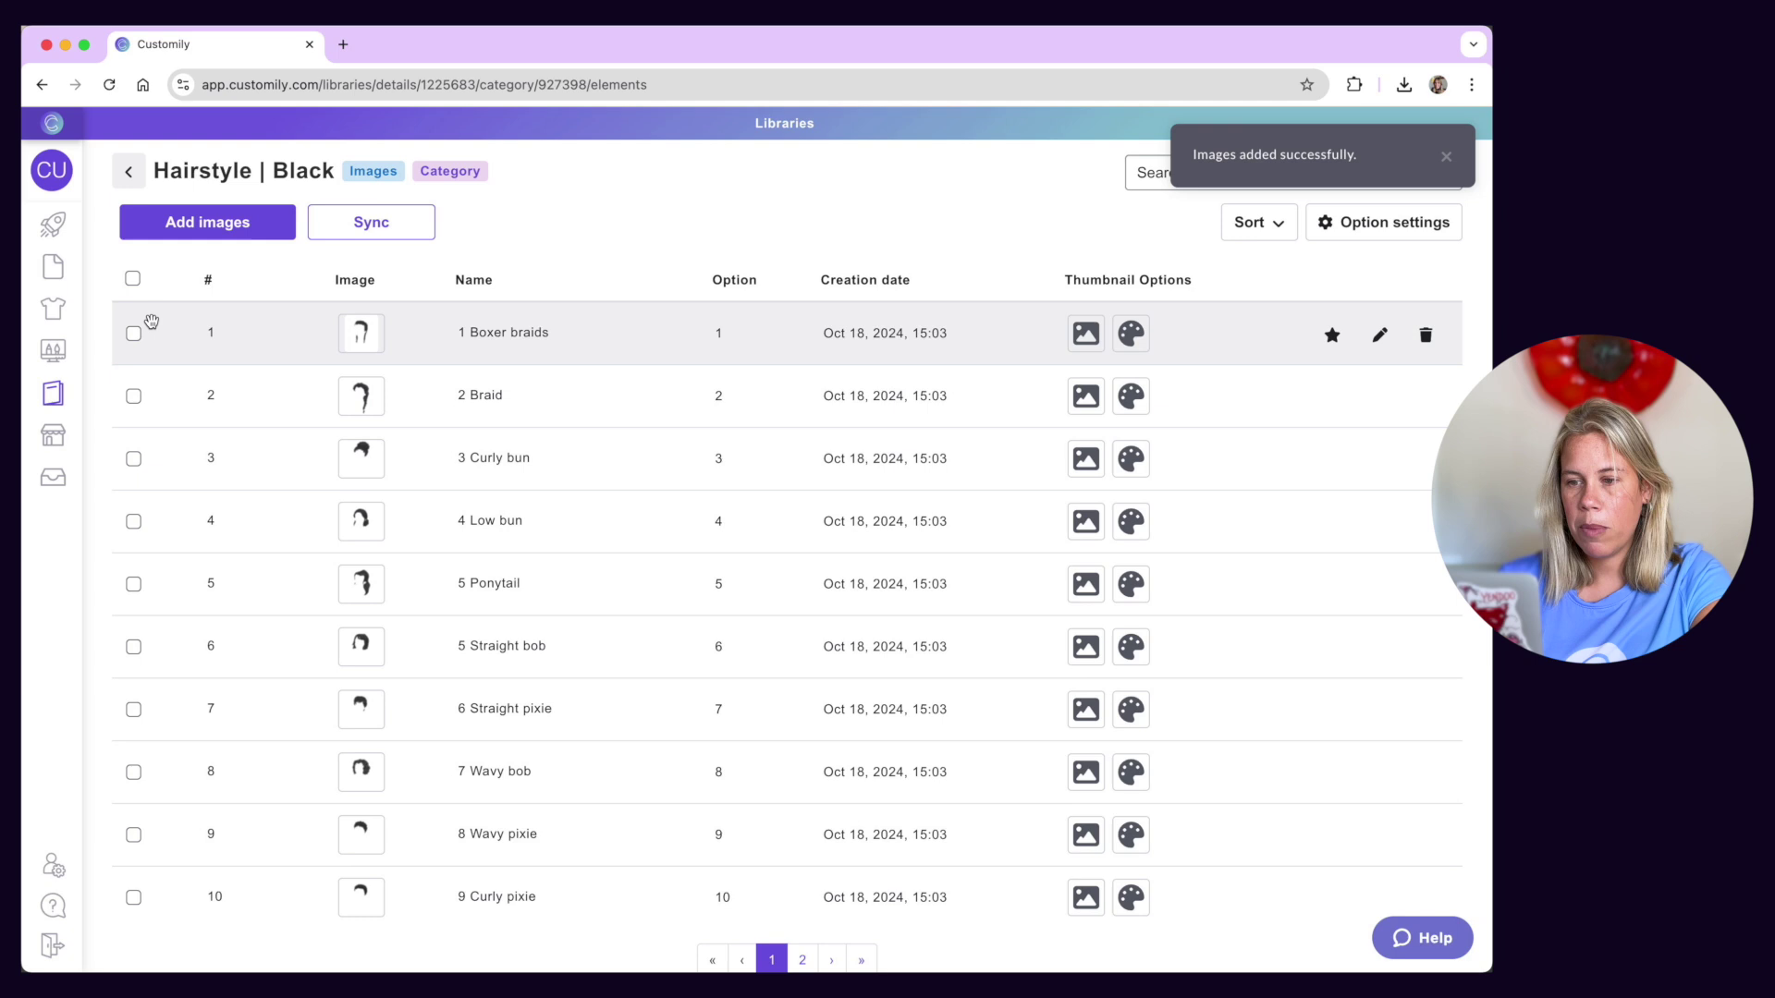
{"action": "left_click", "coordinate": [128, 171]}
Step: Create a Brown category using Light Brown.png from the Hairstyle folder as thumbnail
{"action": "left_click", "coordinate": [213, 230]}
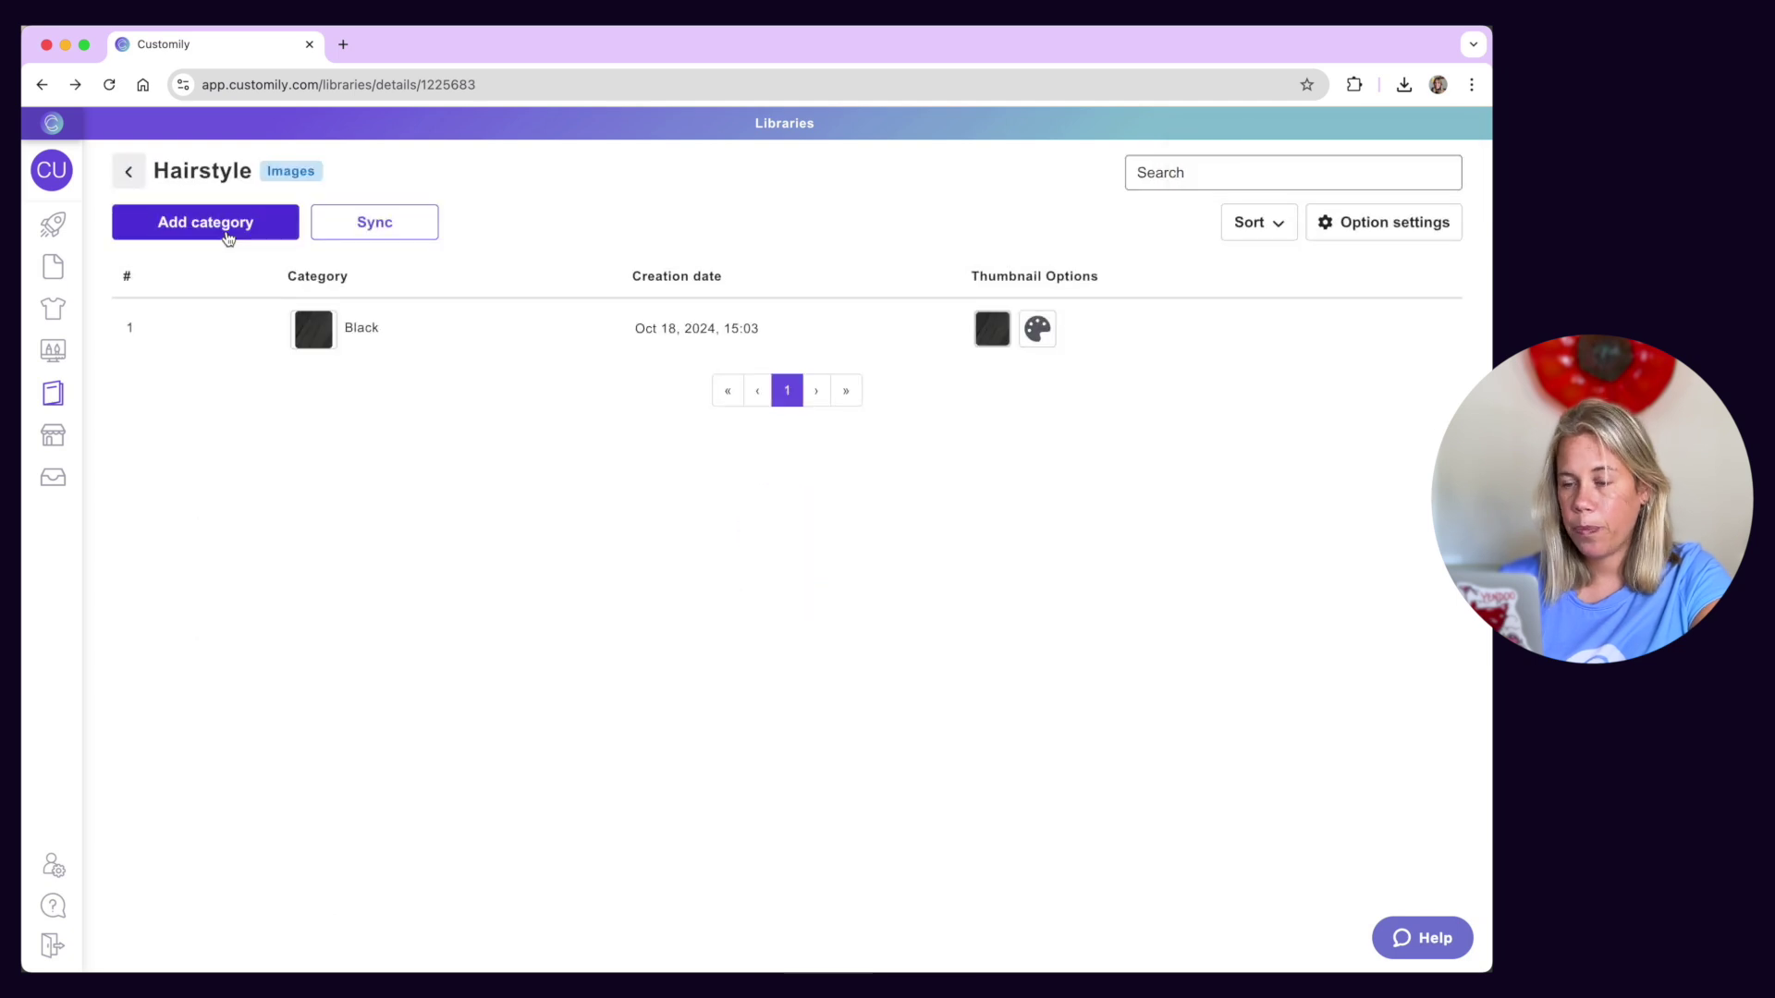
{"action": "left_click", "coordinate": [602, 519]}
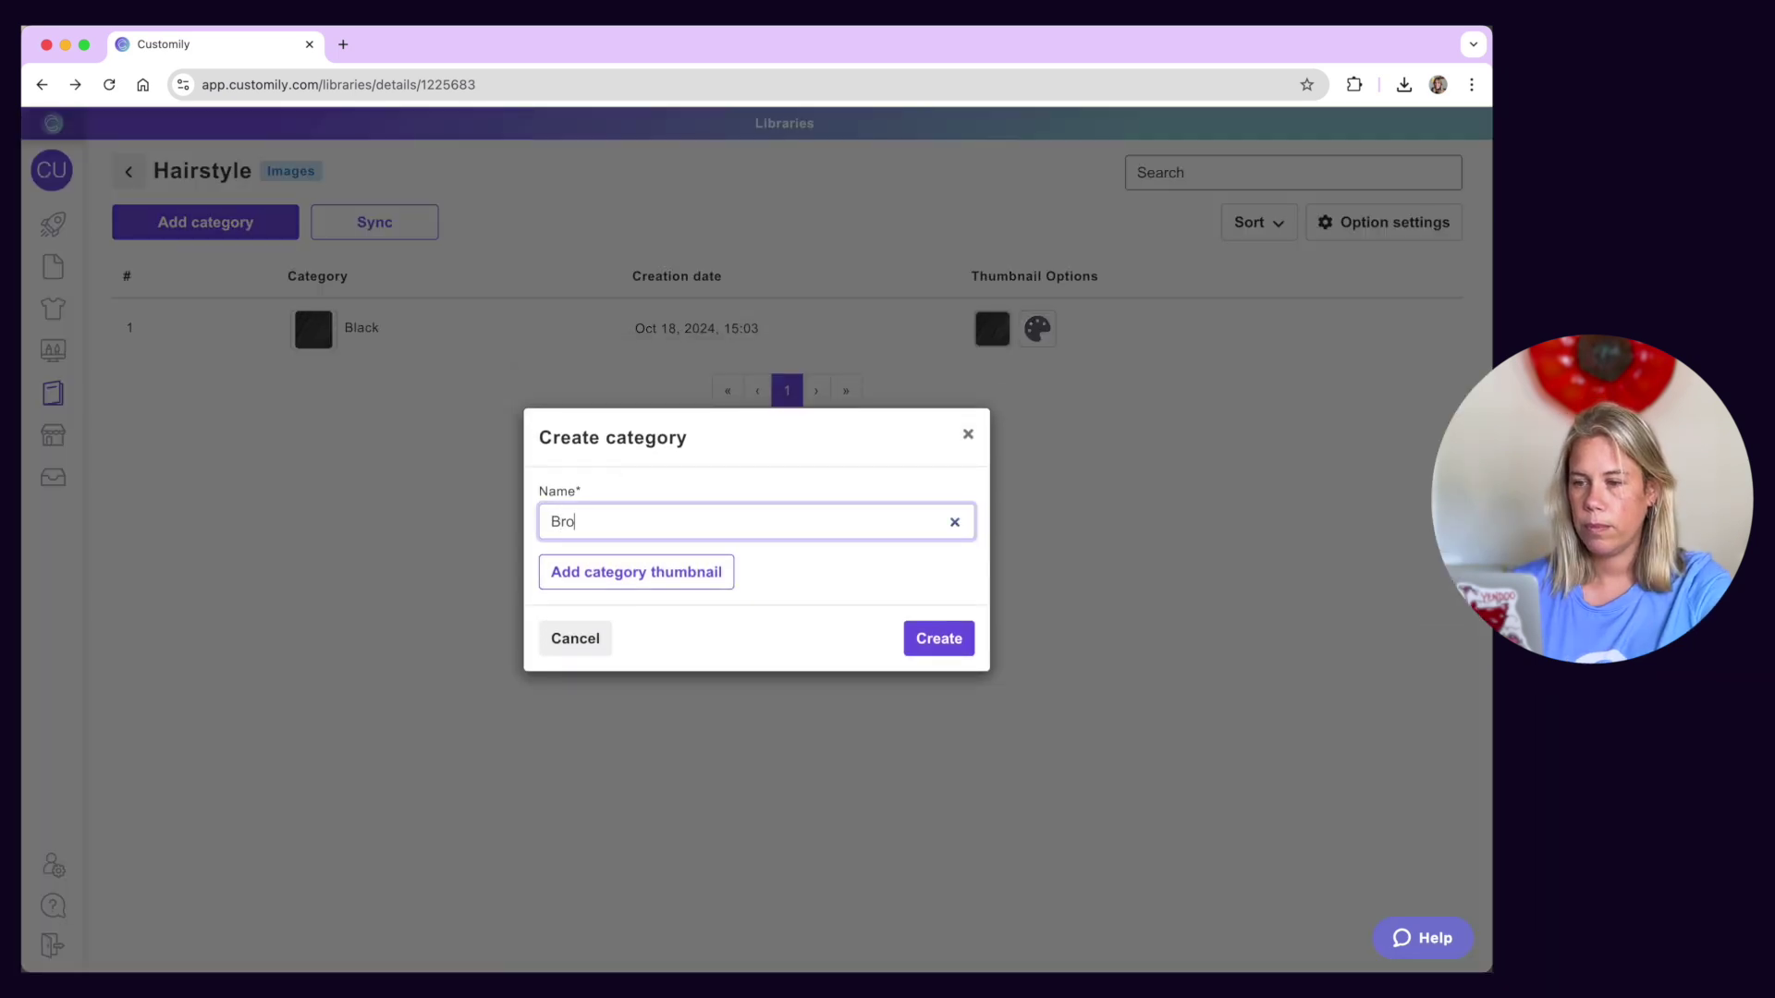
{"action": "left_click", "coordinate": [608, 578]}
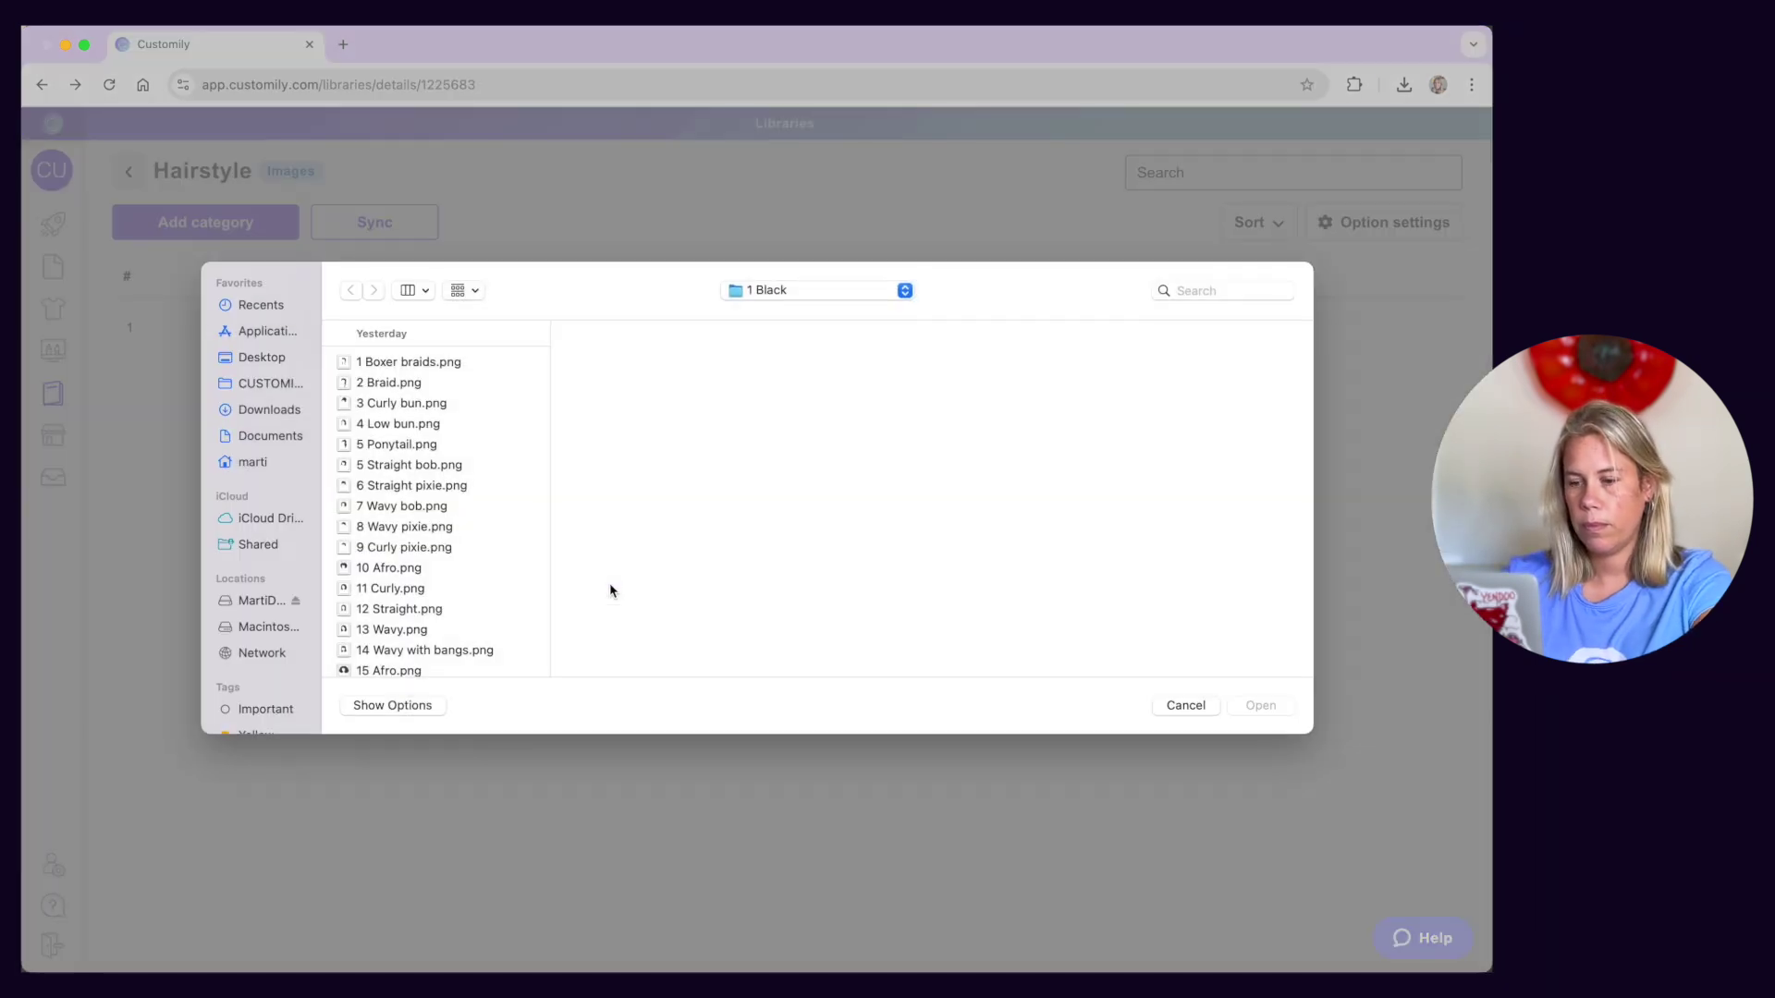
{"action": "left_click", "coordinate": [772, 298]}
{"action": "left_click", "coordinate": [779, 316]}
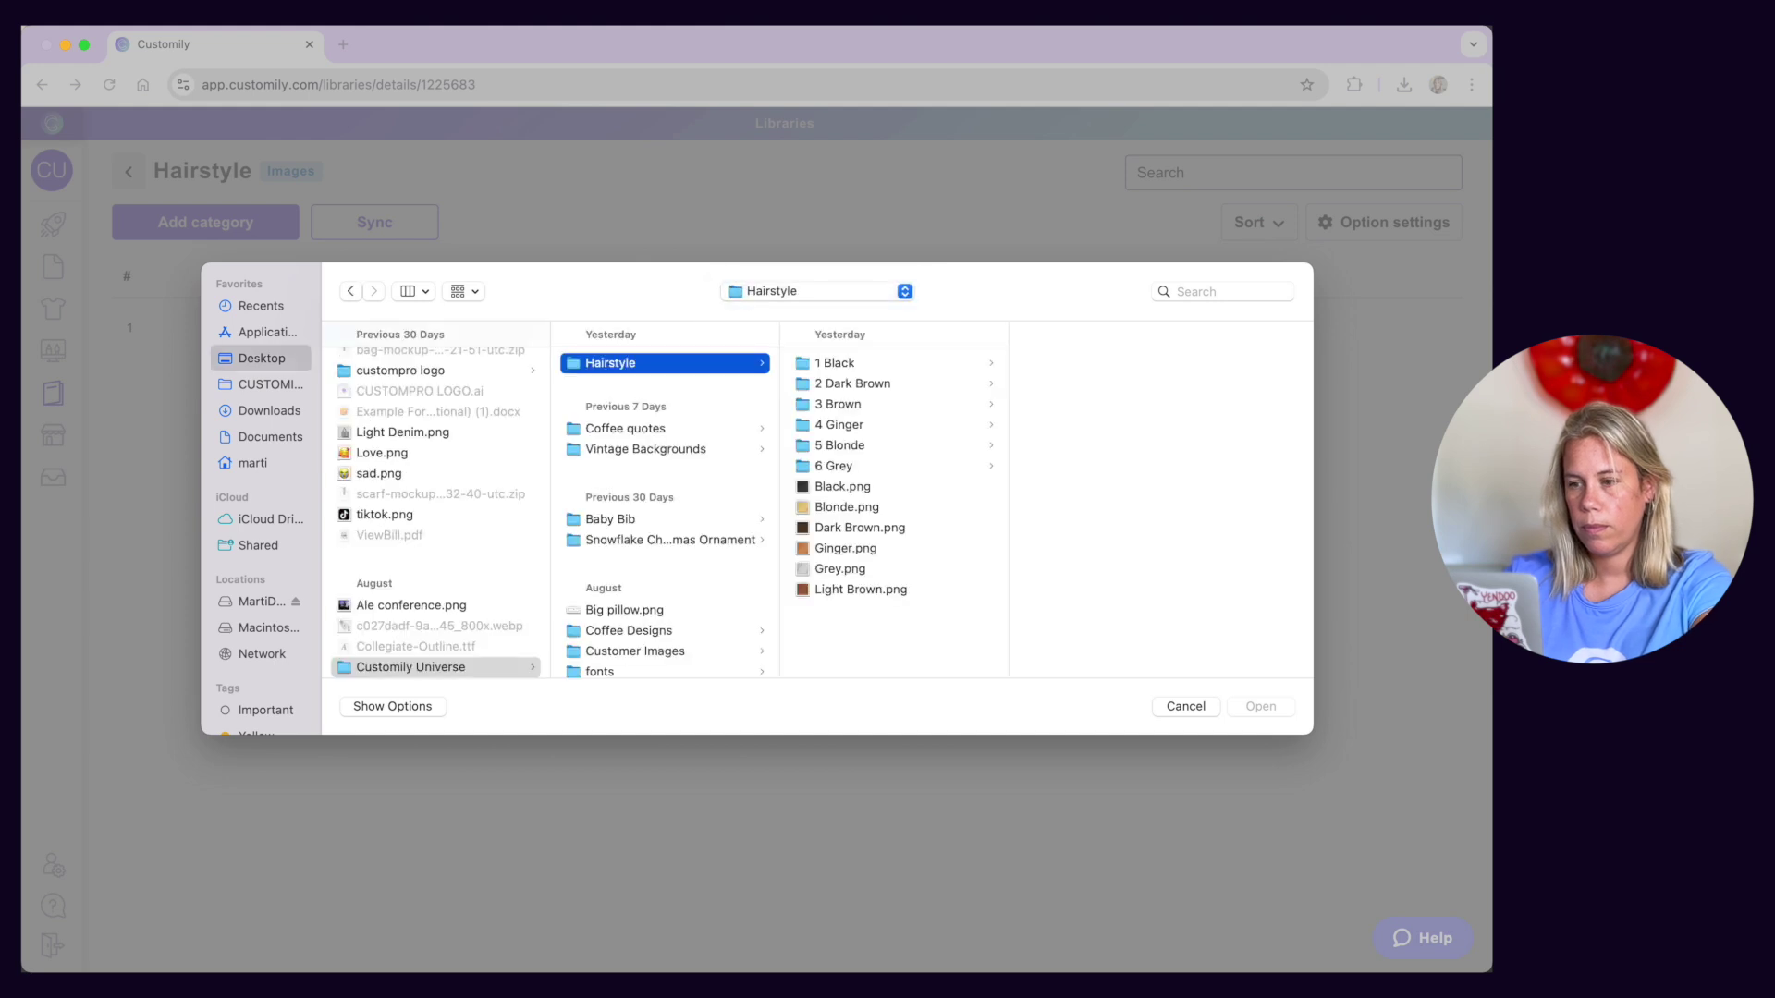
{"action": "left_click", "coordinate": [830, 592]}
{"action": "key", "text": "Return"}
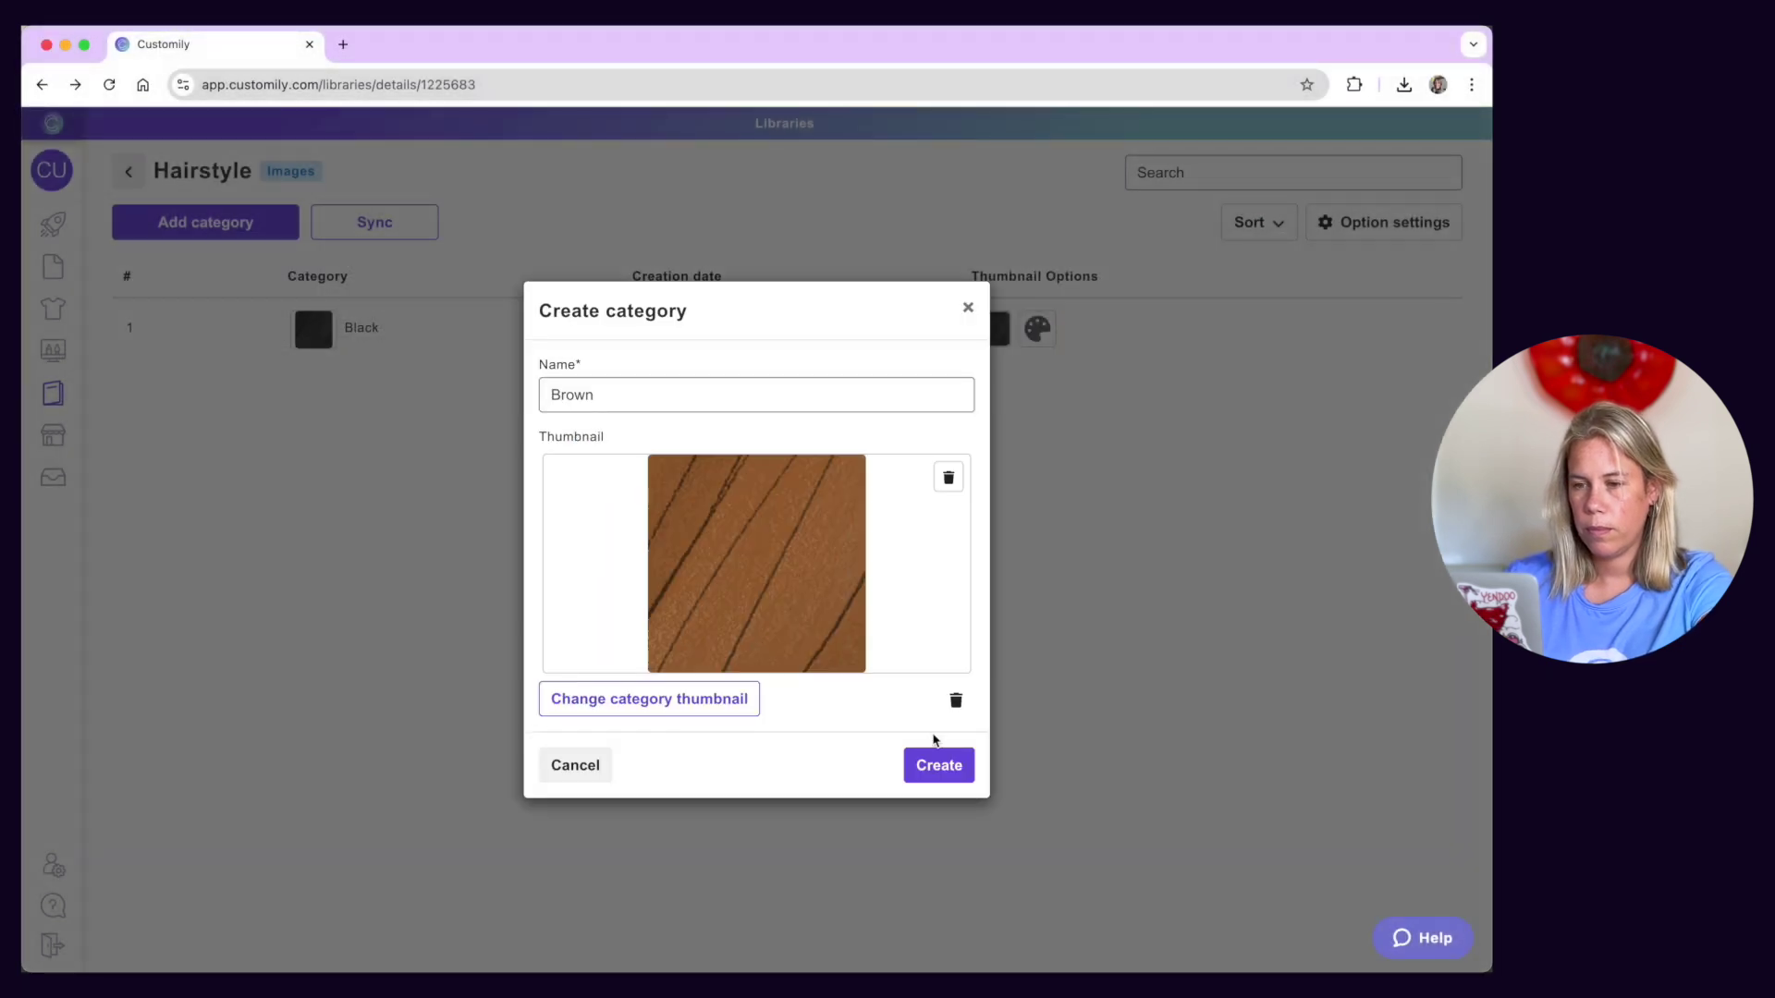
{"action": "left_click", "coordinate": [943, 766]}
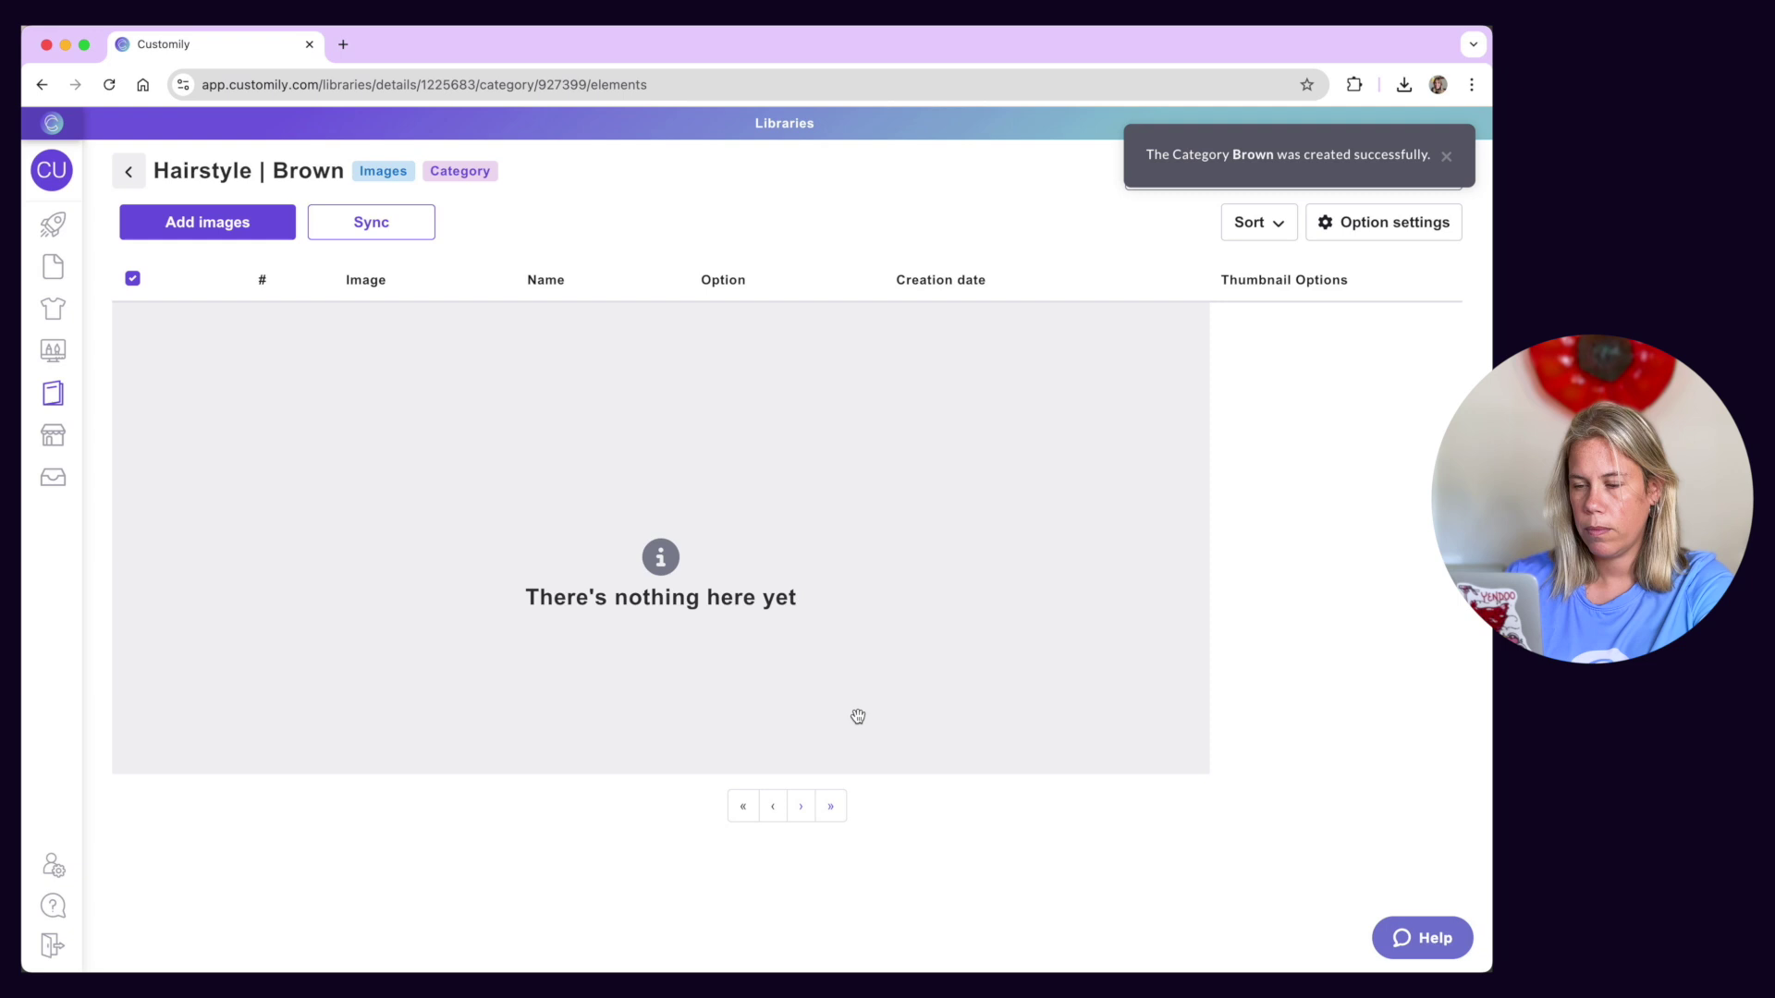
Step: Upload all images from the 3 Brown folder and move Boxer braids below Braid
{"action": "left_click", "coordinate": [248, 228]}
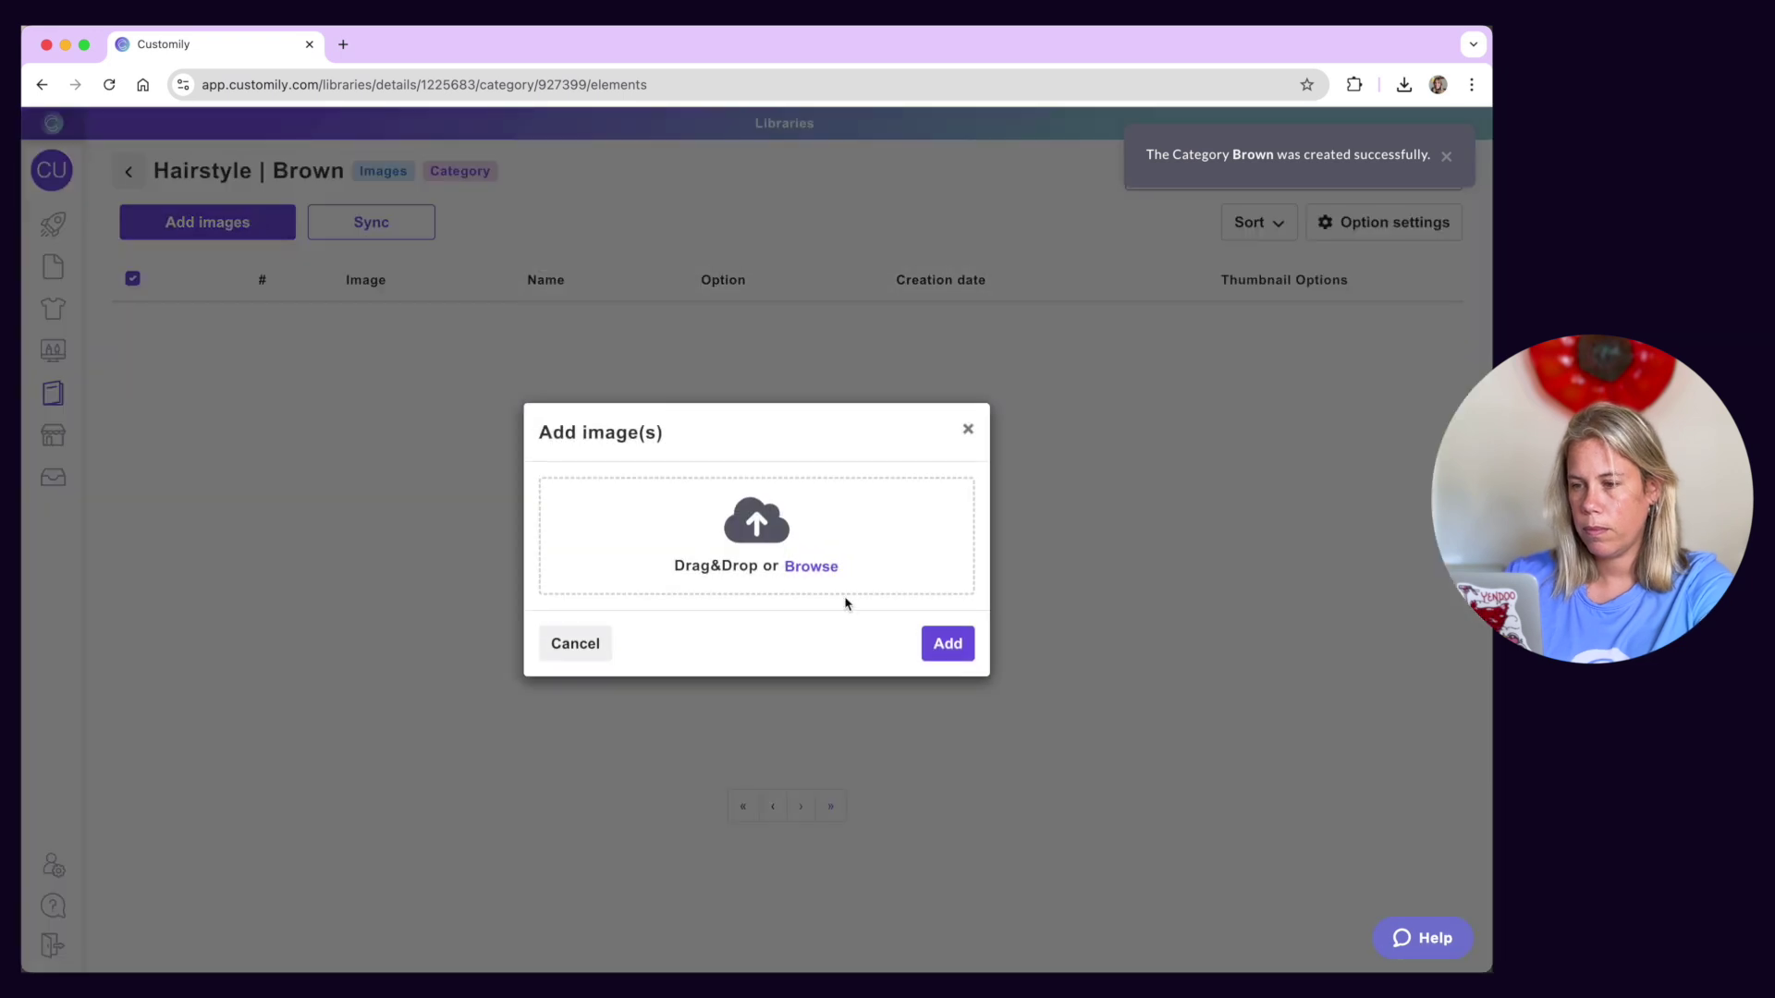
{"action": "left_click", "coordinate": [813, 566]}
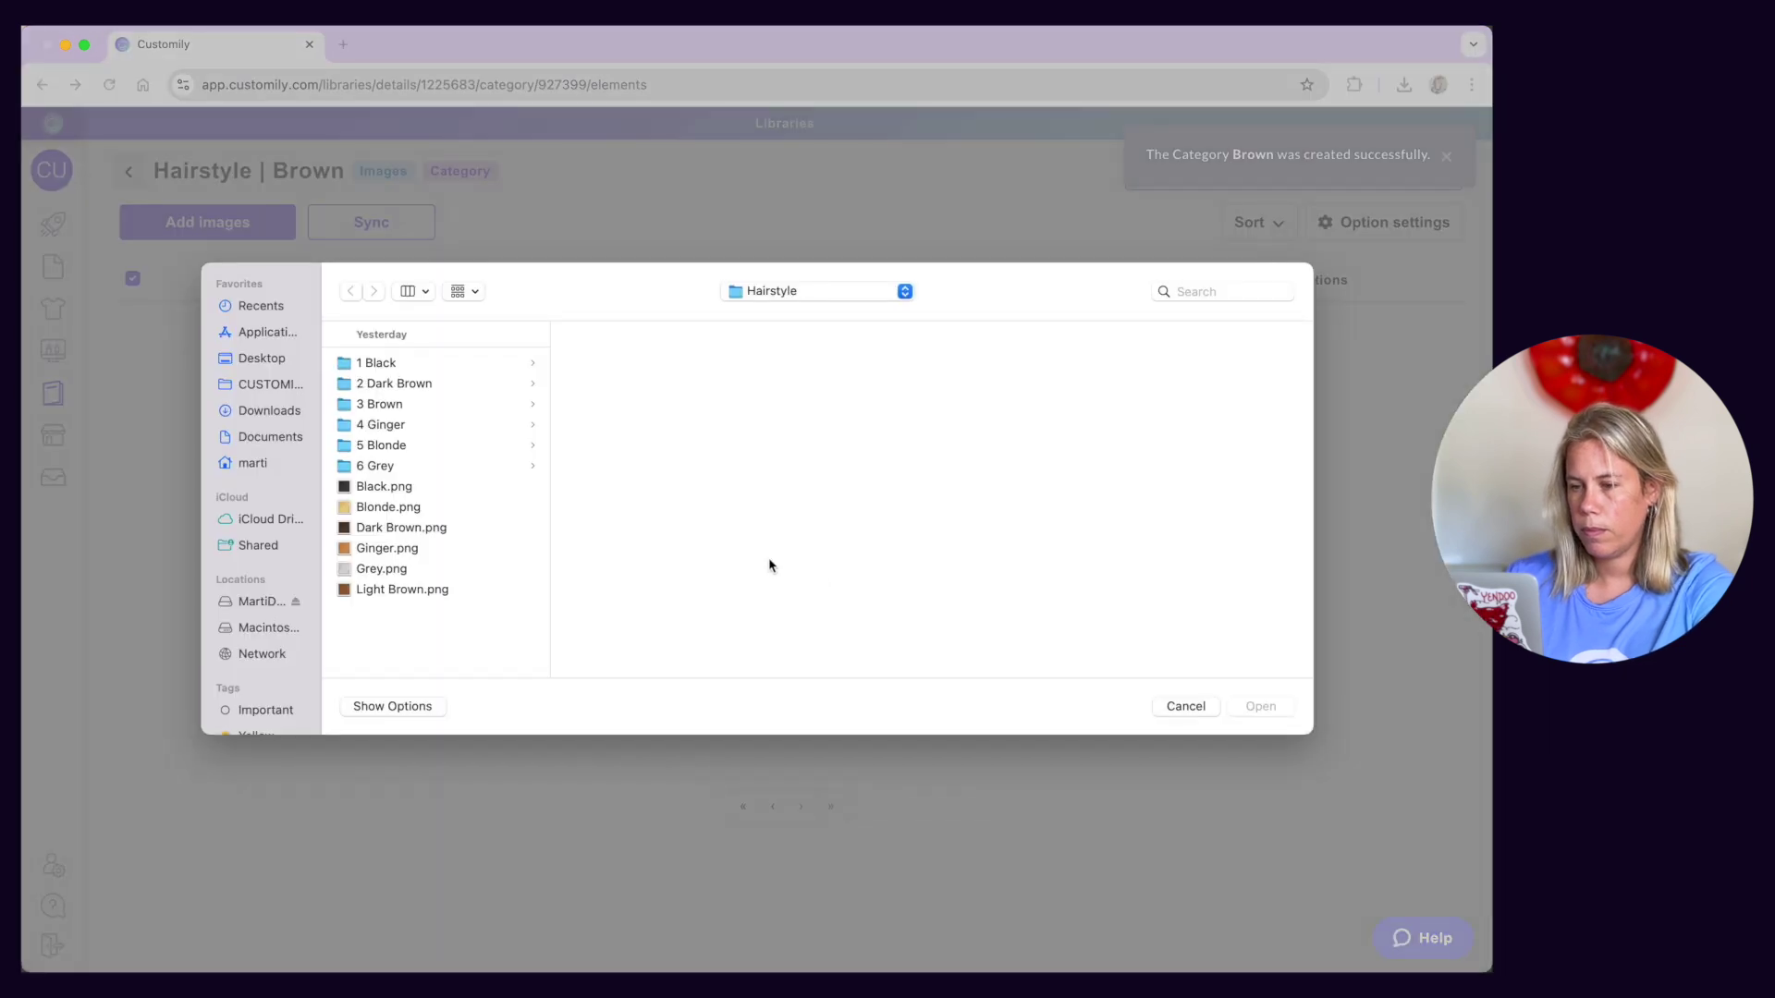
{"action": "left_click", "coordinate": [384, 408]}
{"action": "key", "text": "super+a"}
{"action": "key", "text": "Return"}
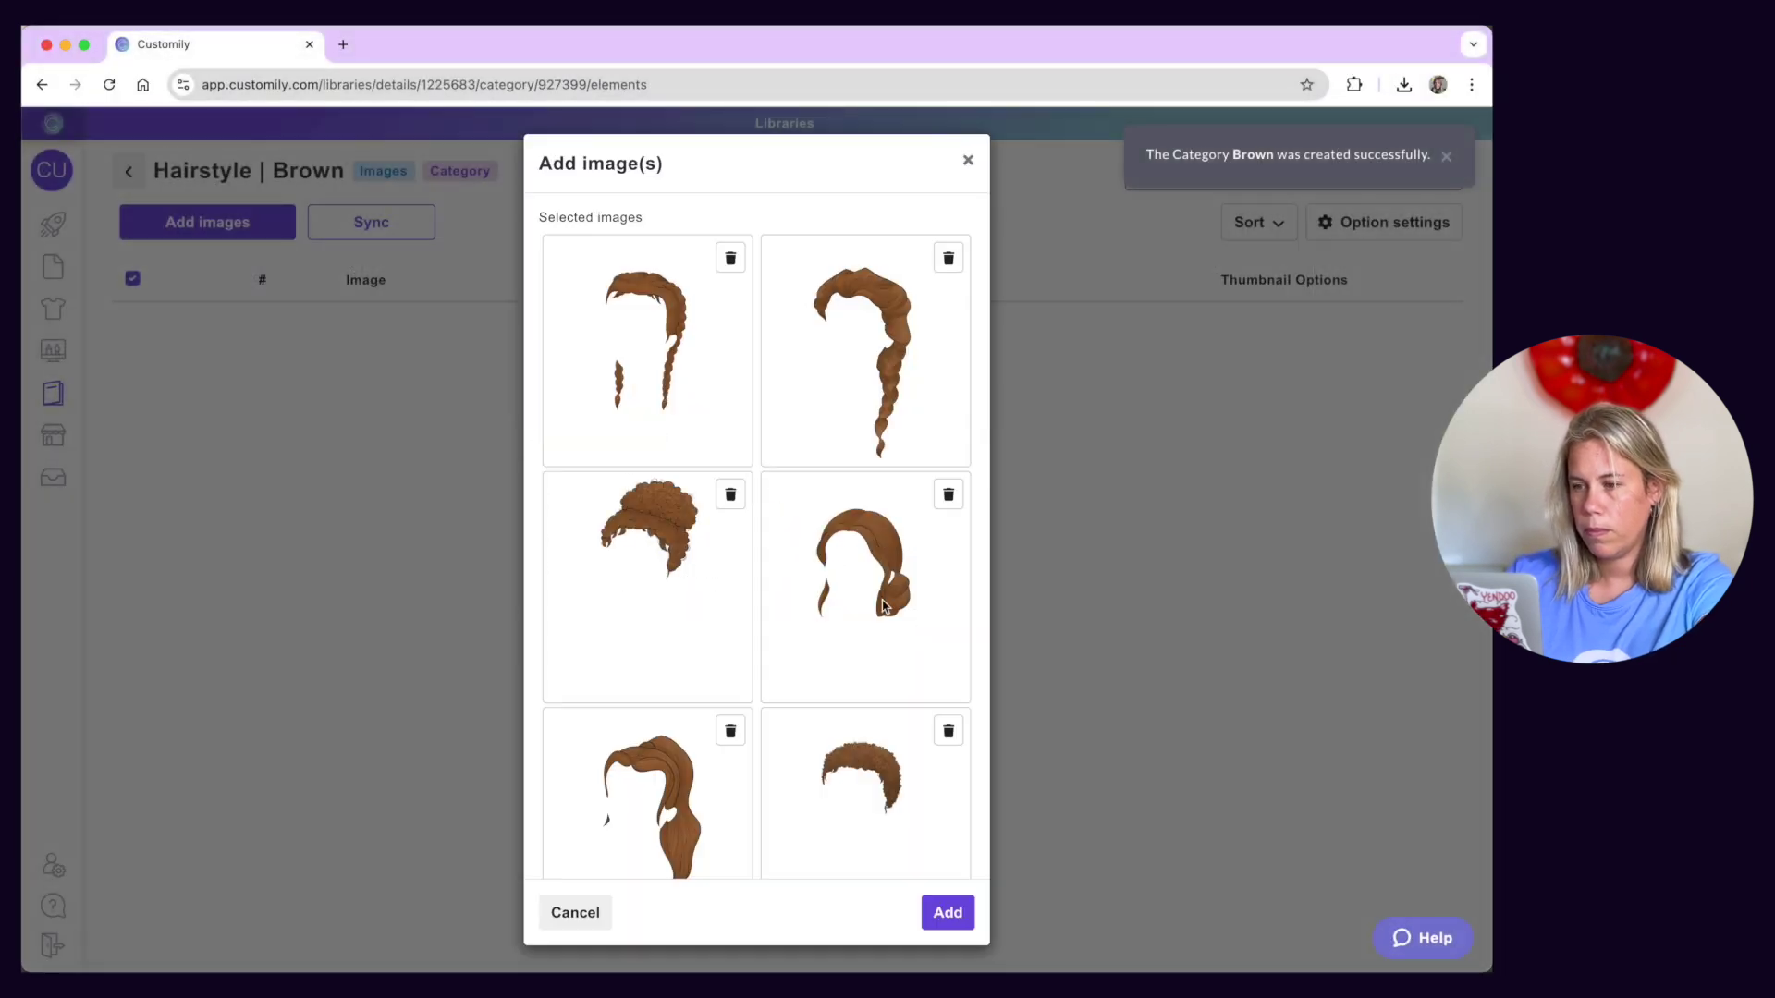
{"action": "scroll", "coordinate": [883, 606], "scroll_direction": "down", "scroll_amount": 10}
{"action": "scroll", "coordinate": [883, 606], "scroll_direction": "up", "scroll_amount": 10}
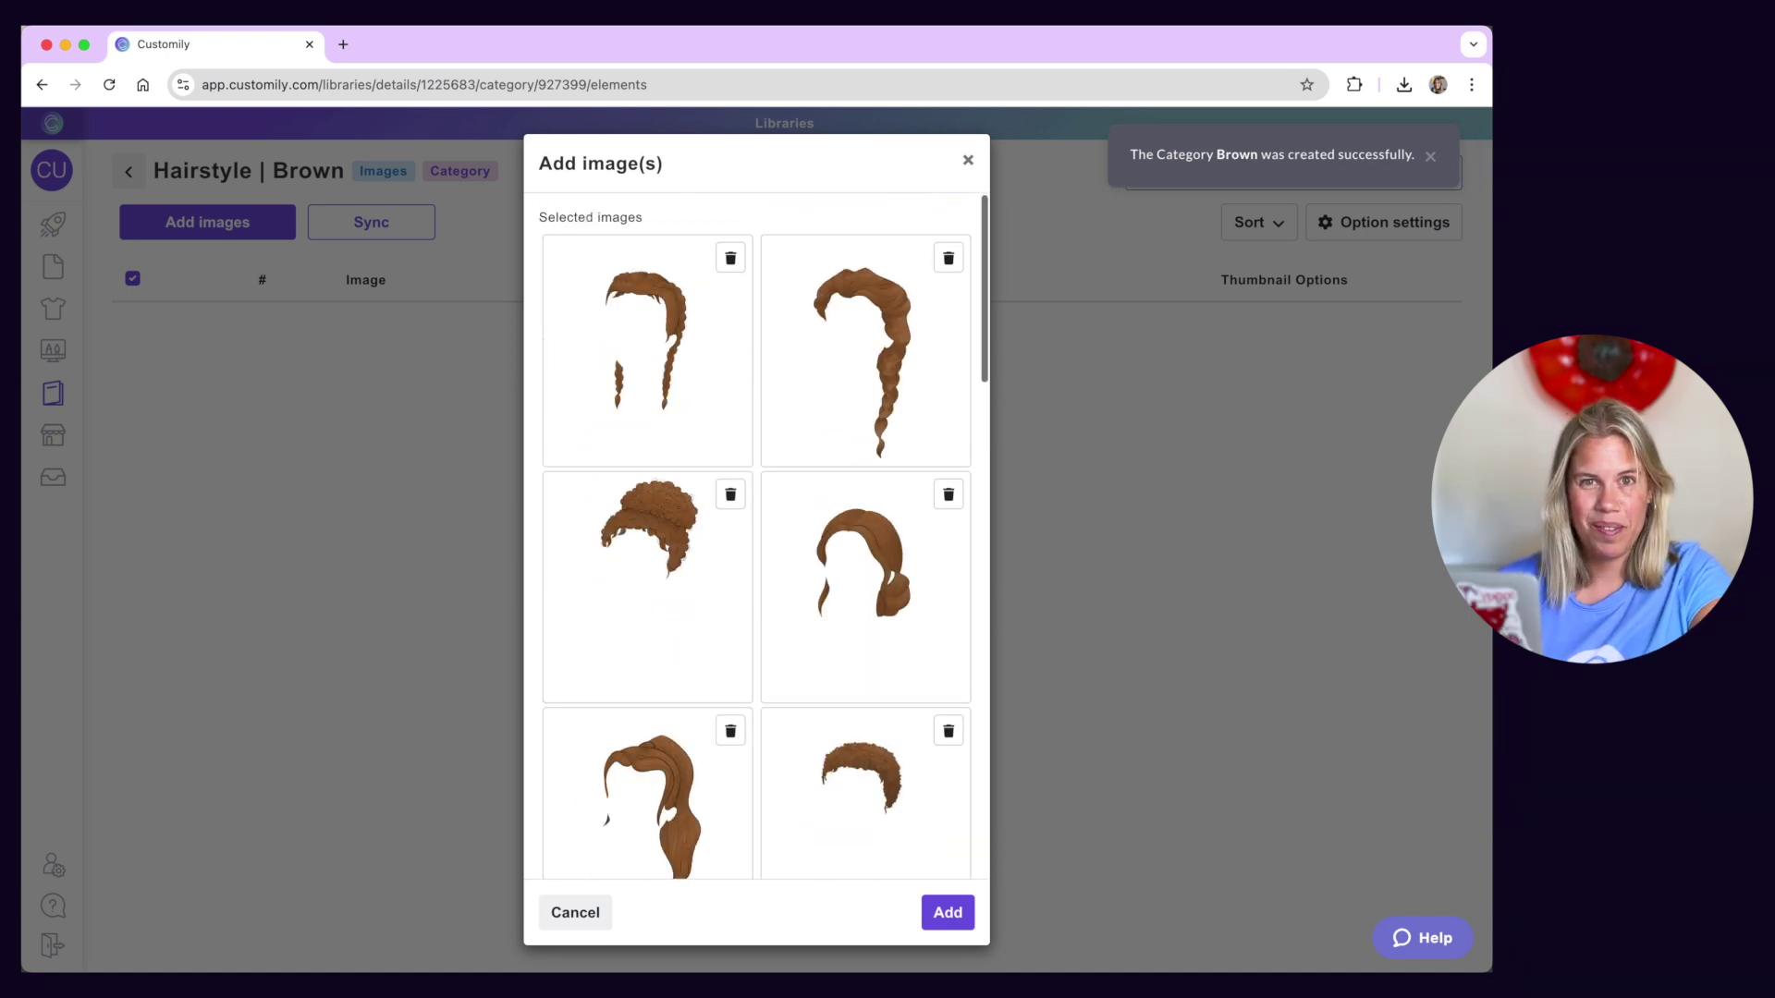
{"action": "left_click", "coordinate": [948, 912]}
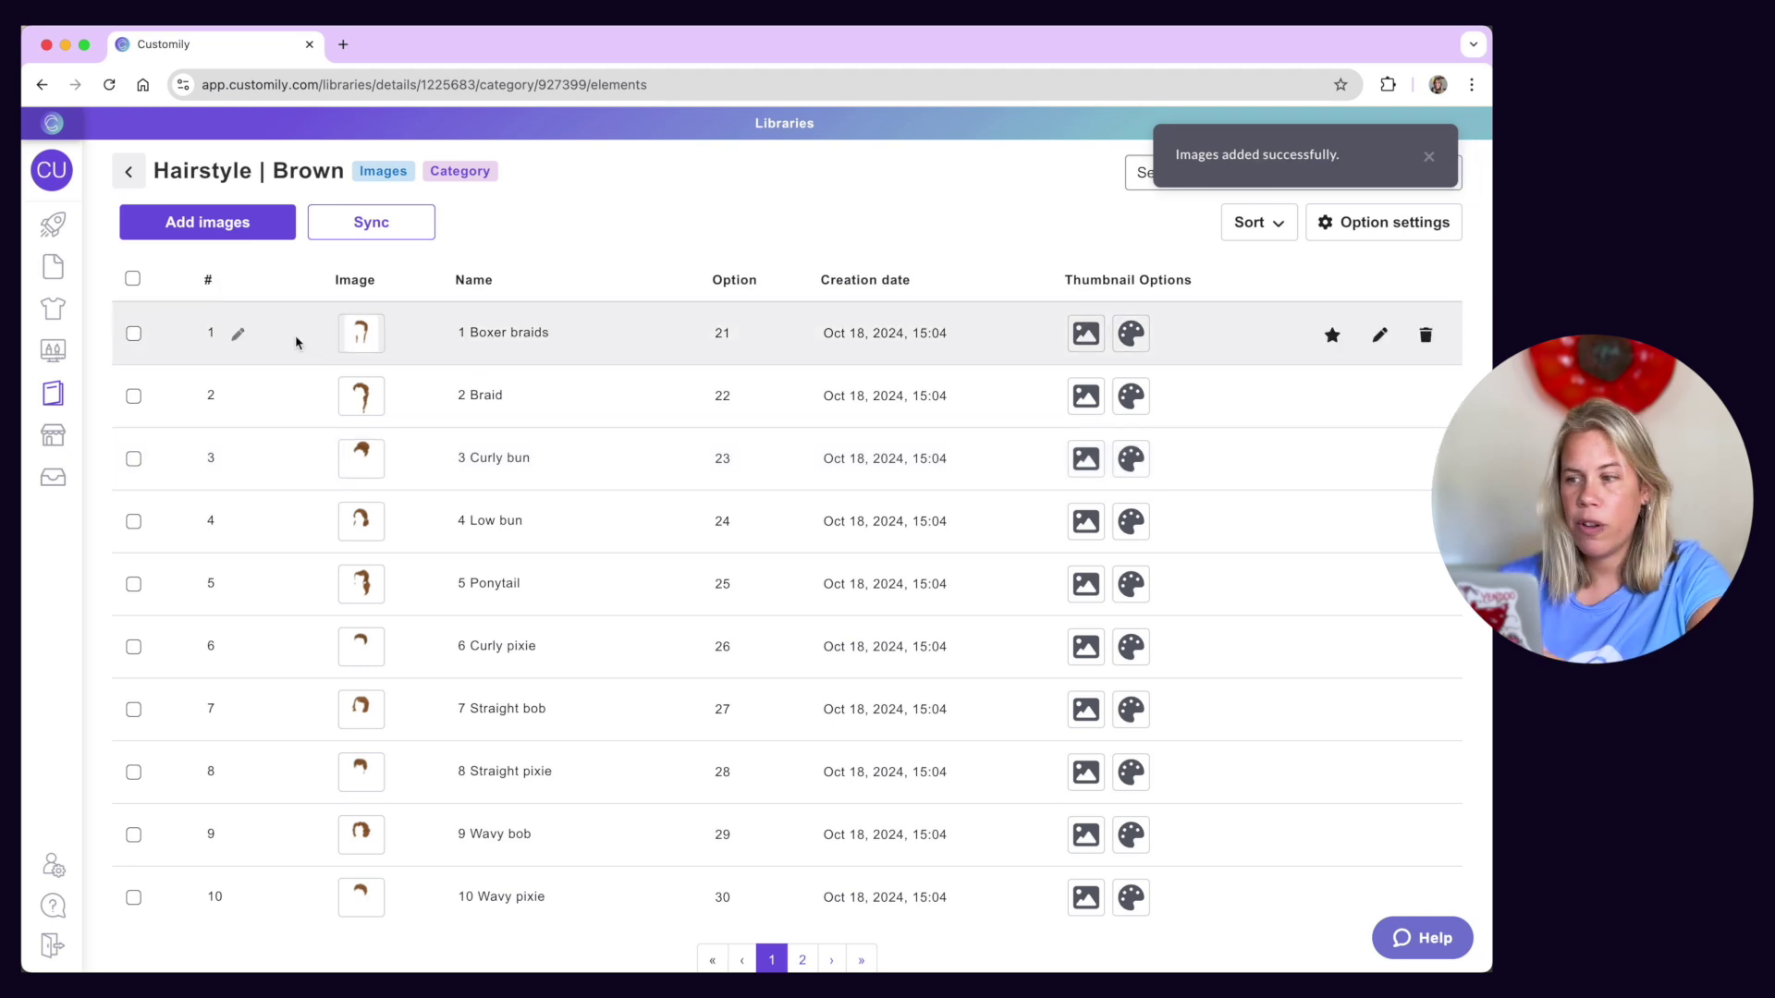
{"action": "left_click_drag", "start_coordinate": [296, 337], "coordinate": [293, 400]}
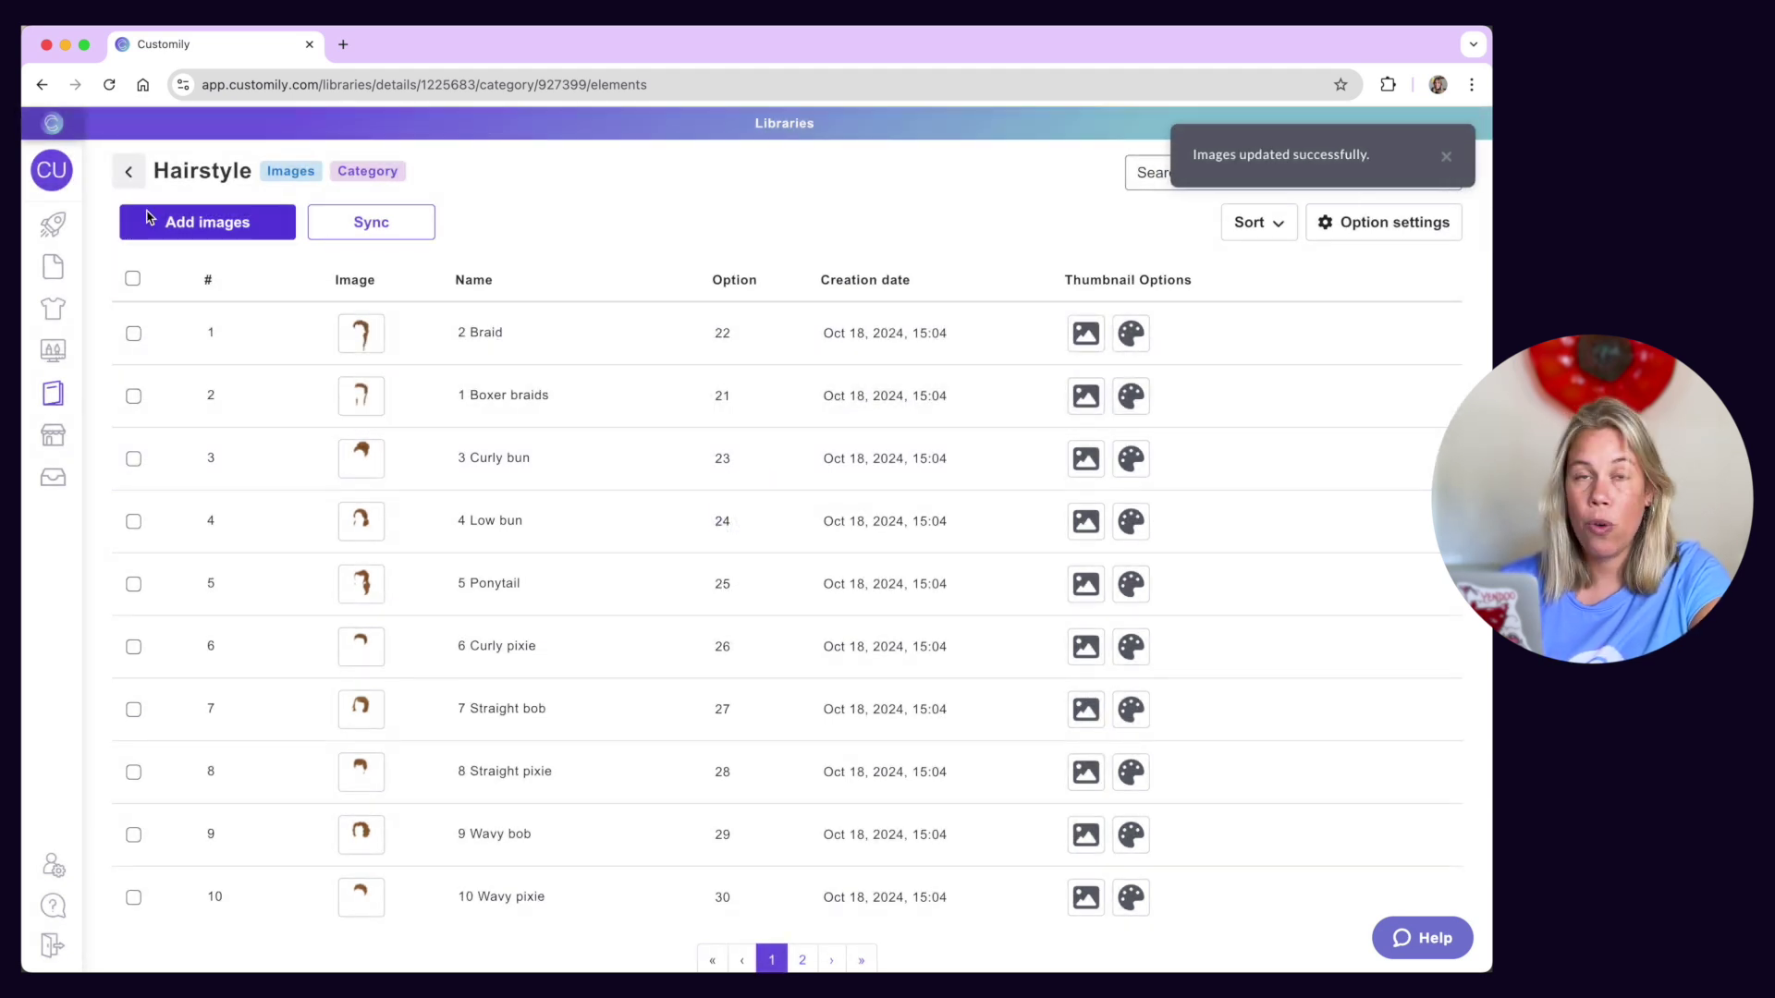
{"action": "left_click", "coordinate": [133, 183]}
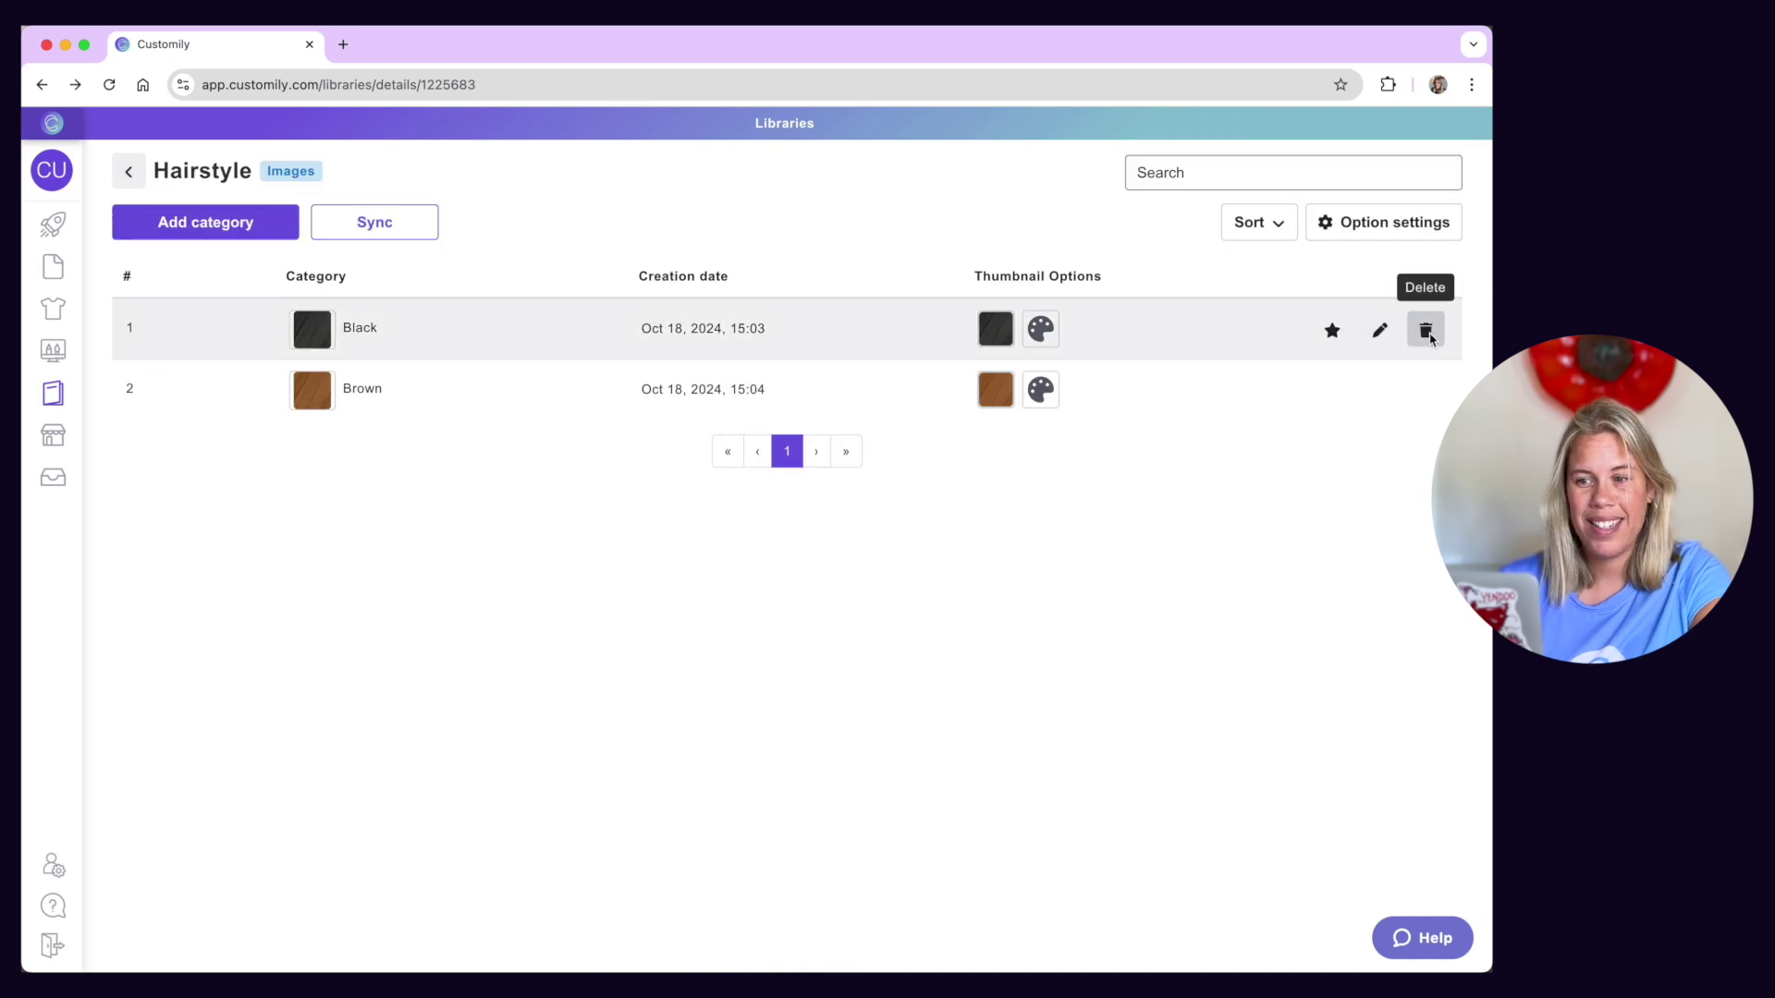
Step: Upload Multiple backgrounds.zip, creating Solid Color, Spring and Fall Backgrounds with 5, 2 and 3 images
{"action": "left_click", "coordinate": [129, 171]}
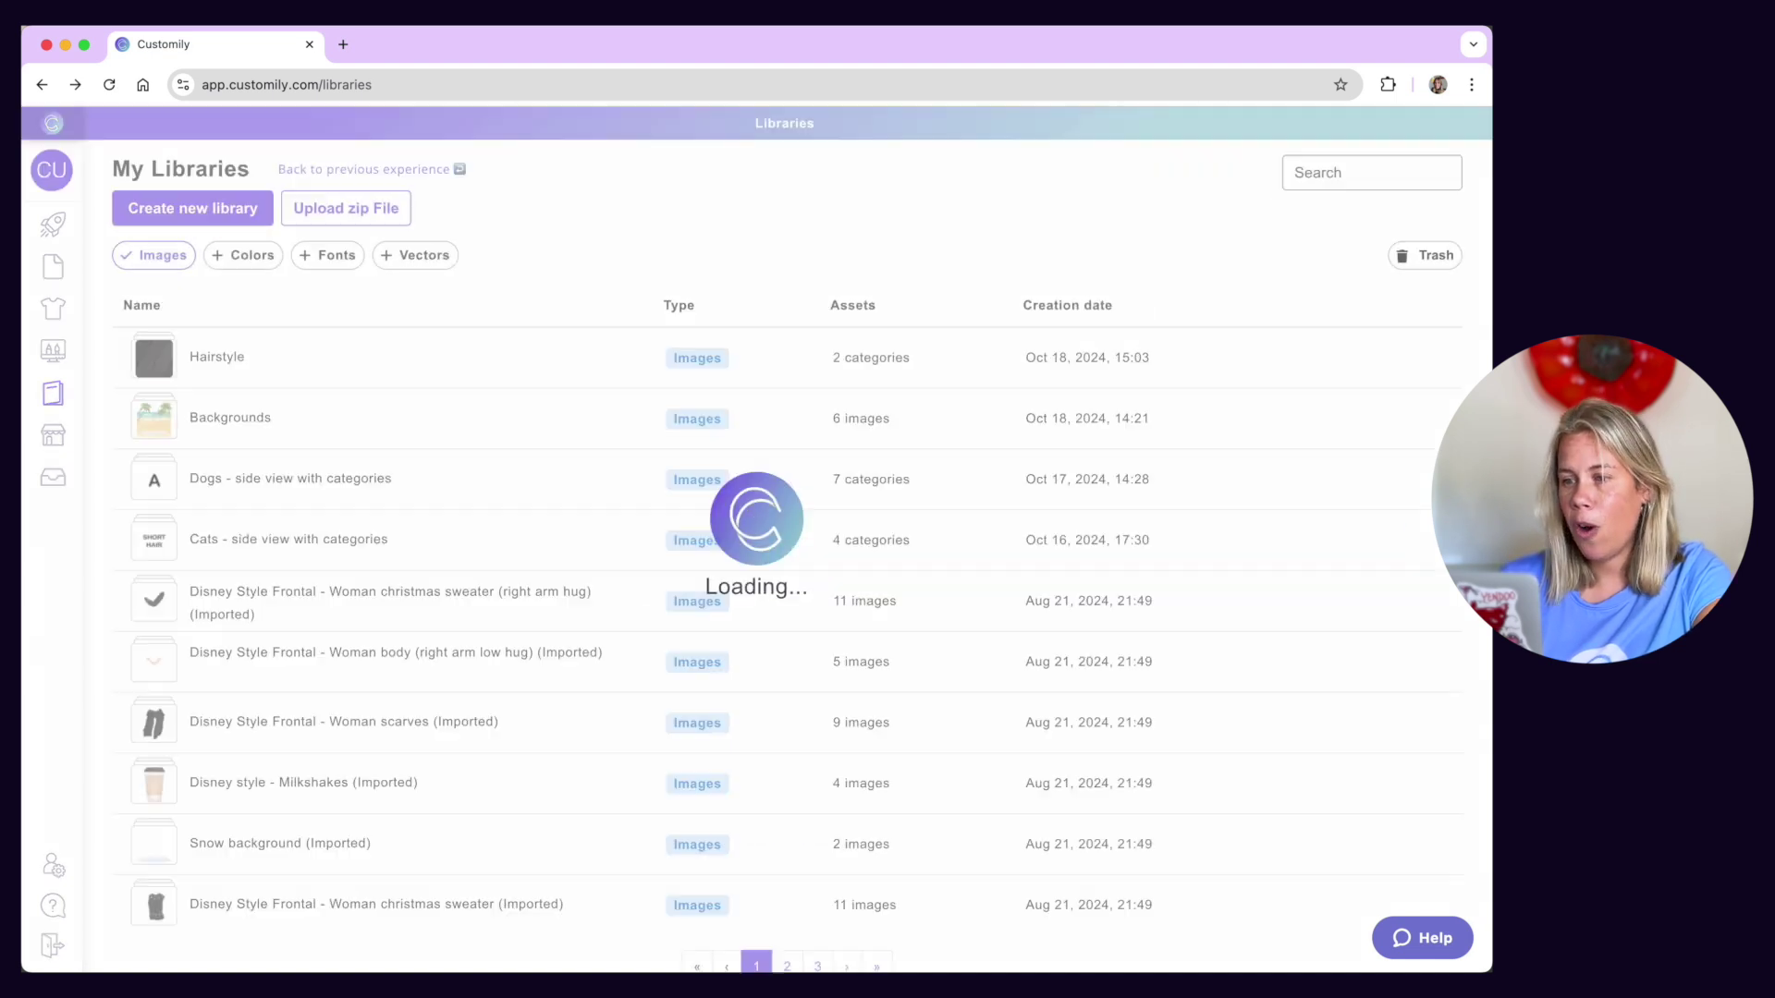
{"action": "mouse_move", "coordinate": [1307, 340]}
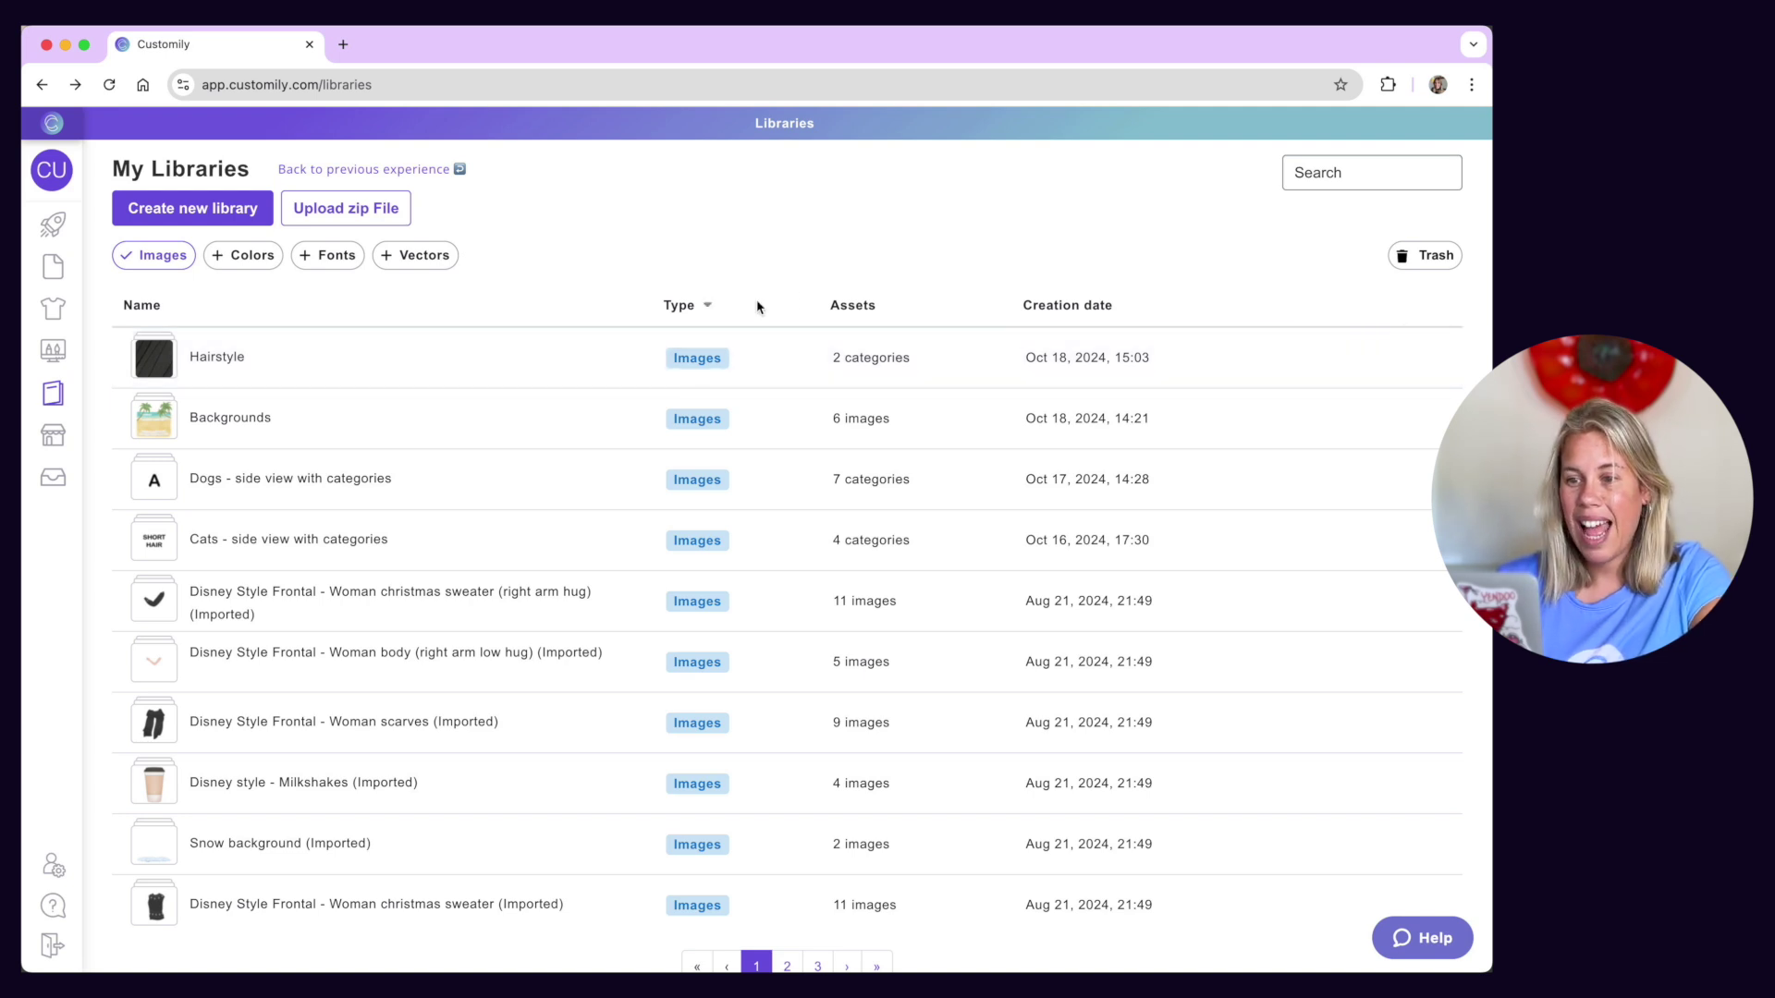
{"action": "left_click", "coordinate": [352, 211]}
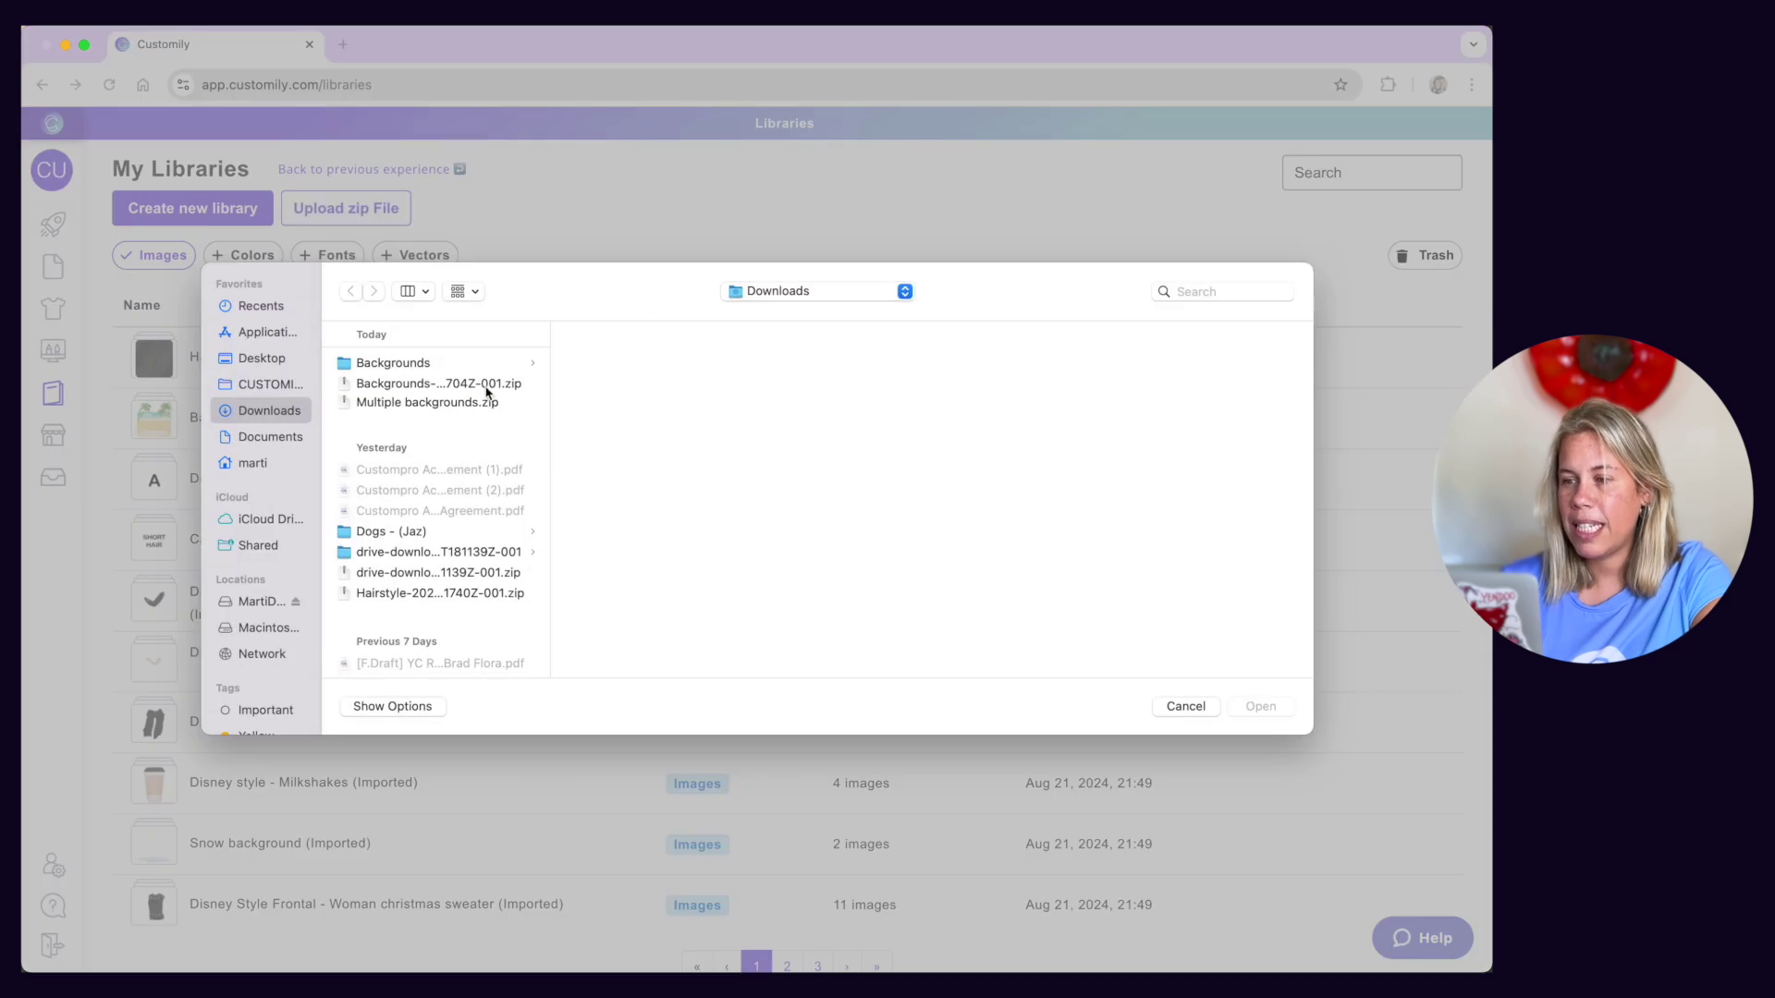
{"action": "left_click", "coordinate": [461, 403]}
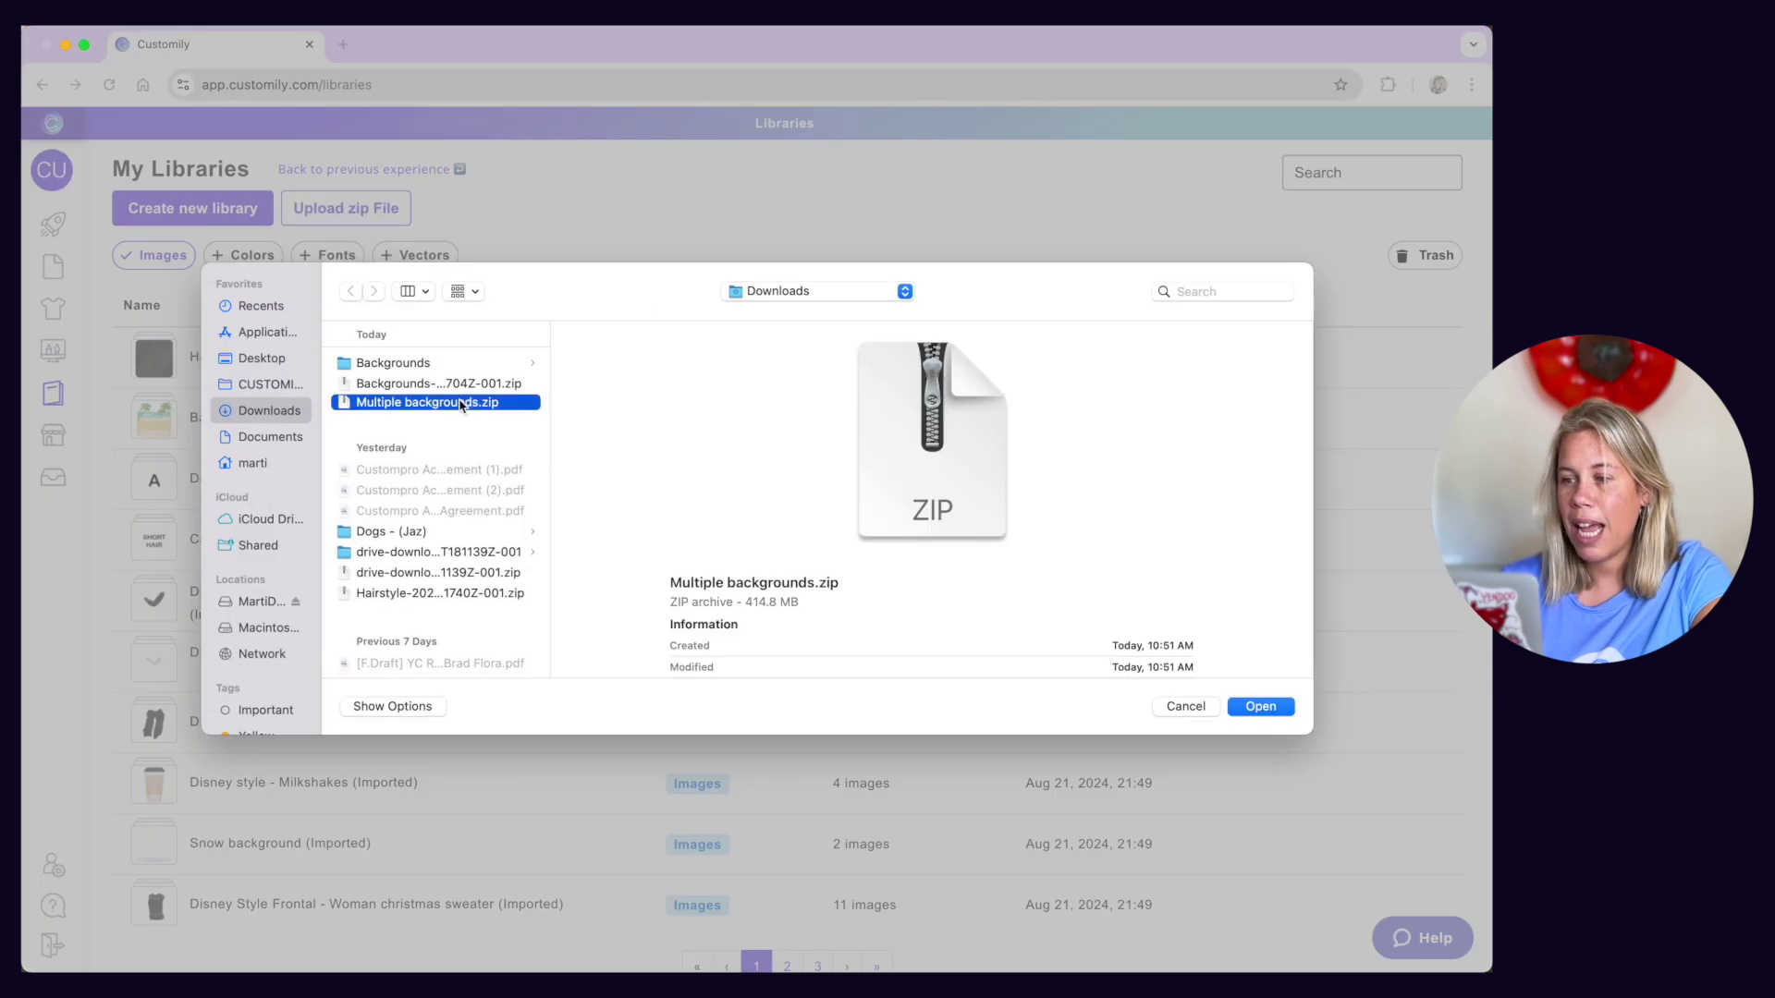
{"action": "left_click", "coordinate": [1259, 707]}
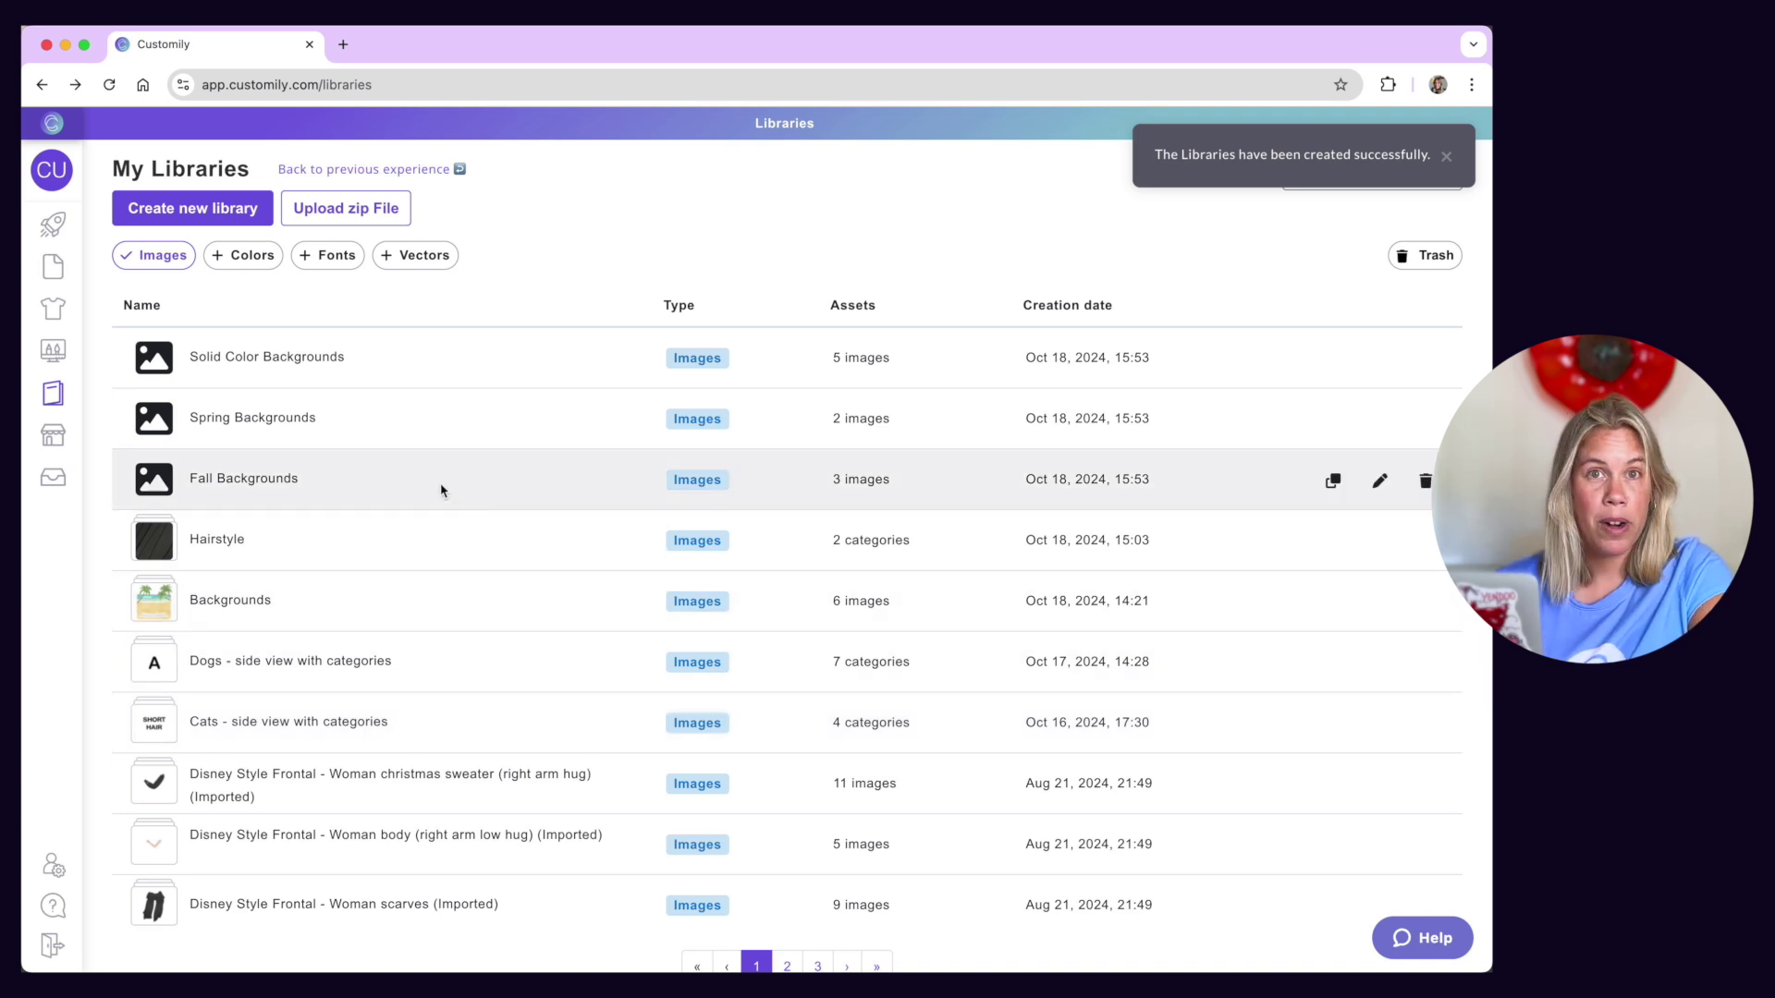
Step: Check the Solid Color and Spring Backgrounds libraries, then open Fall Backgrounds to view its three images
{"action": "left_click", "coordinate": [431, 354]}
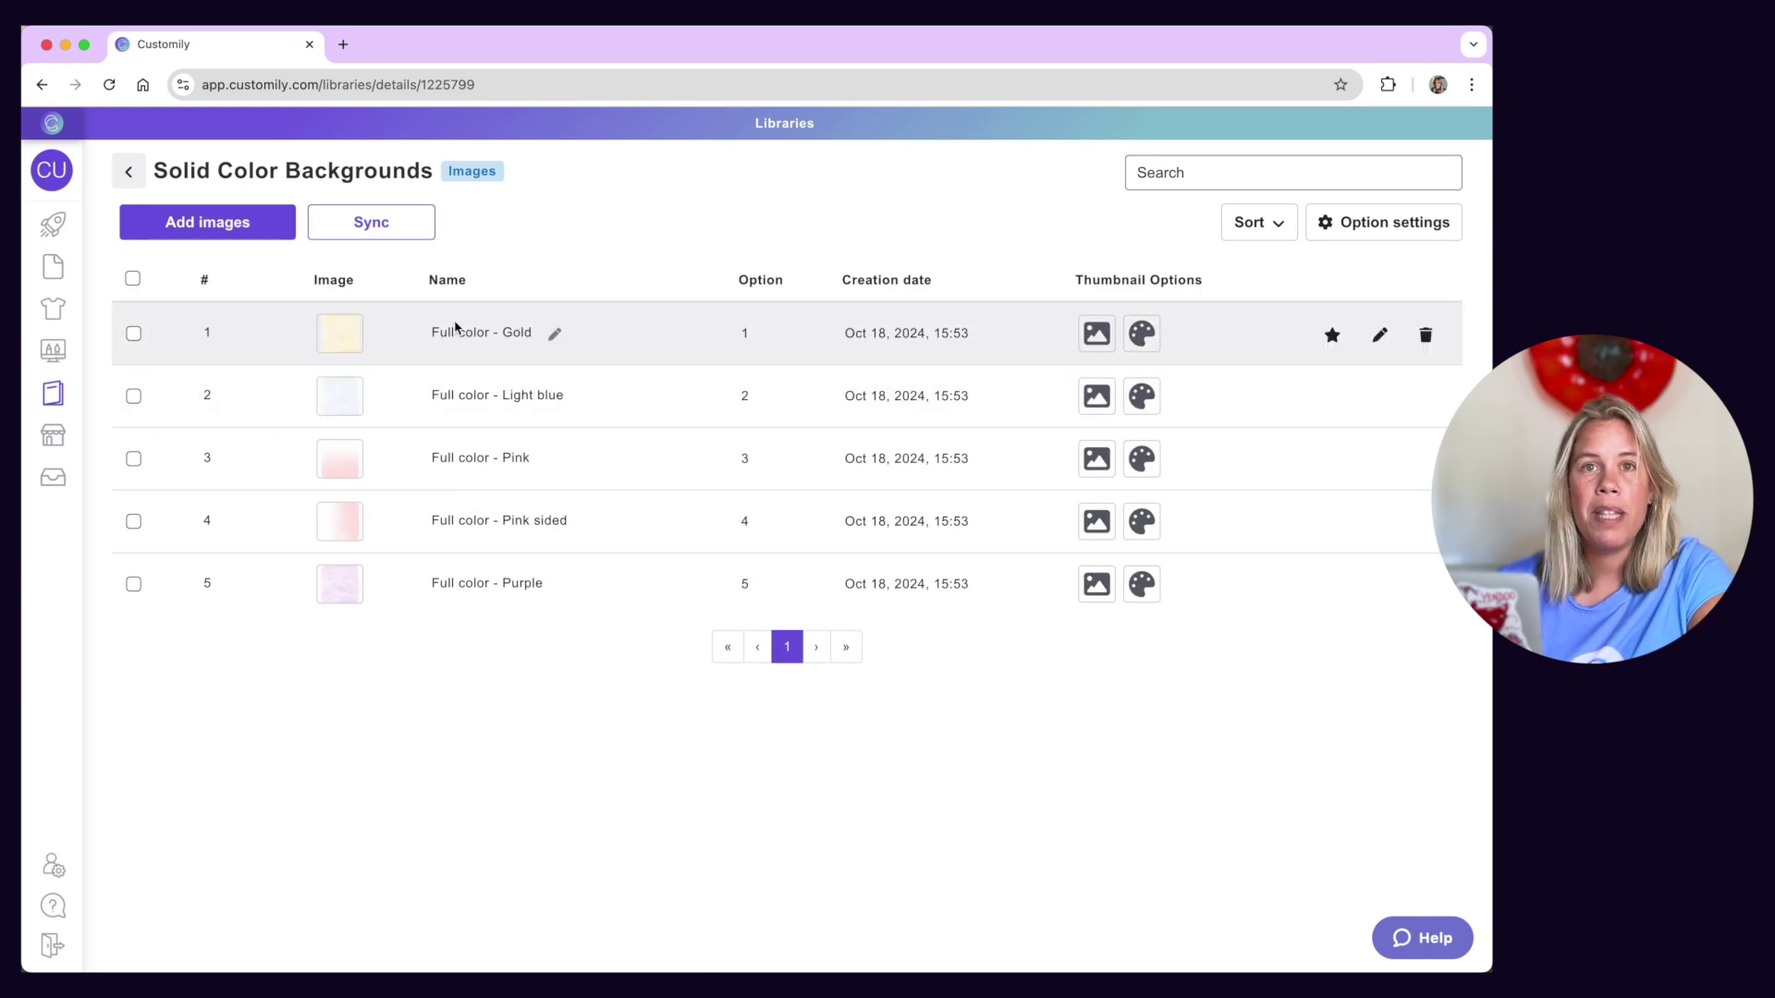
{"action": "left_click", "coordinate": [128, 171]}
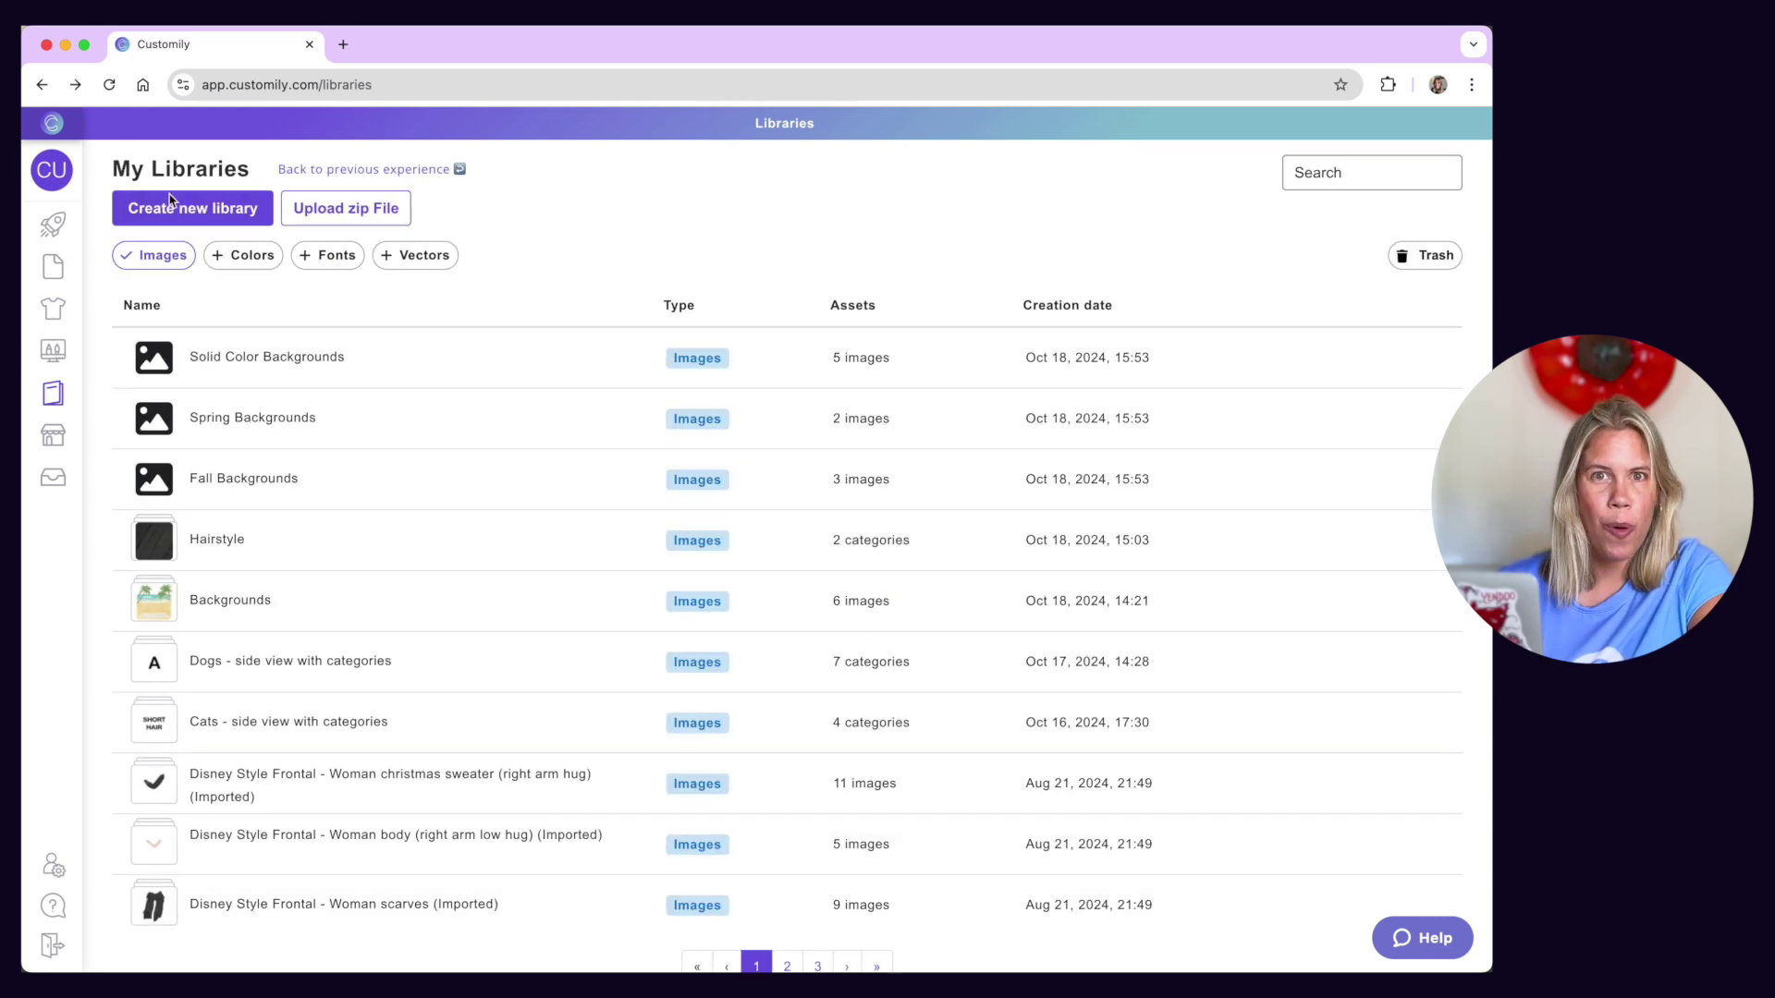
{"action": "left_click", "coordinate": [428, 421]}
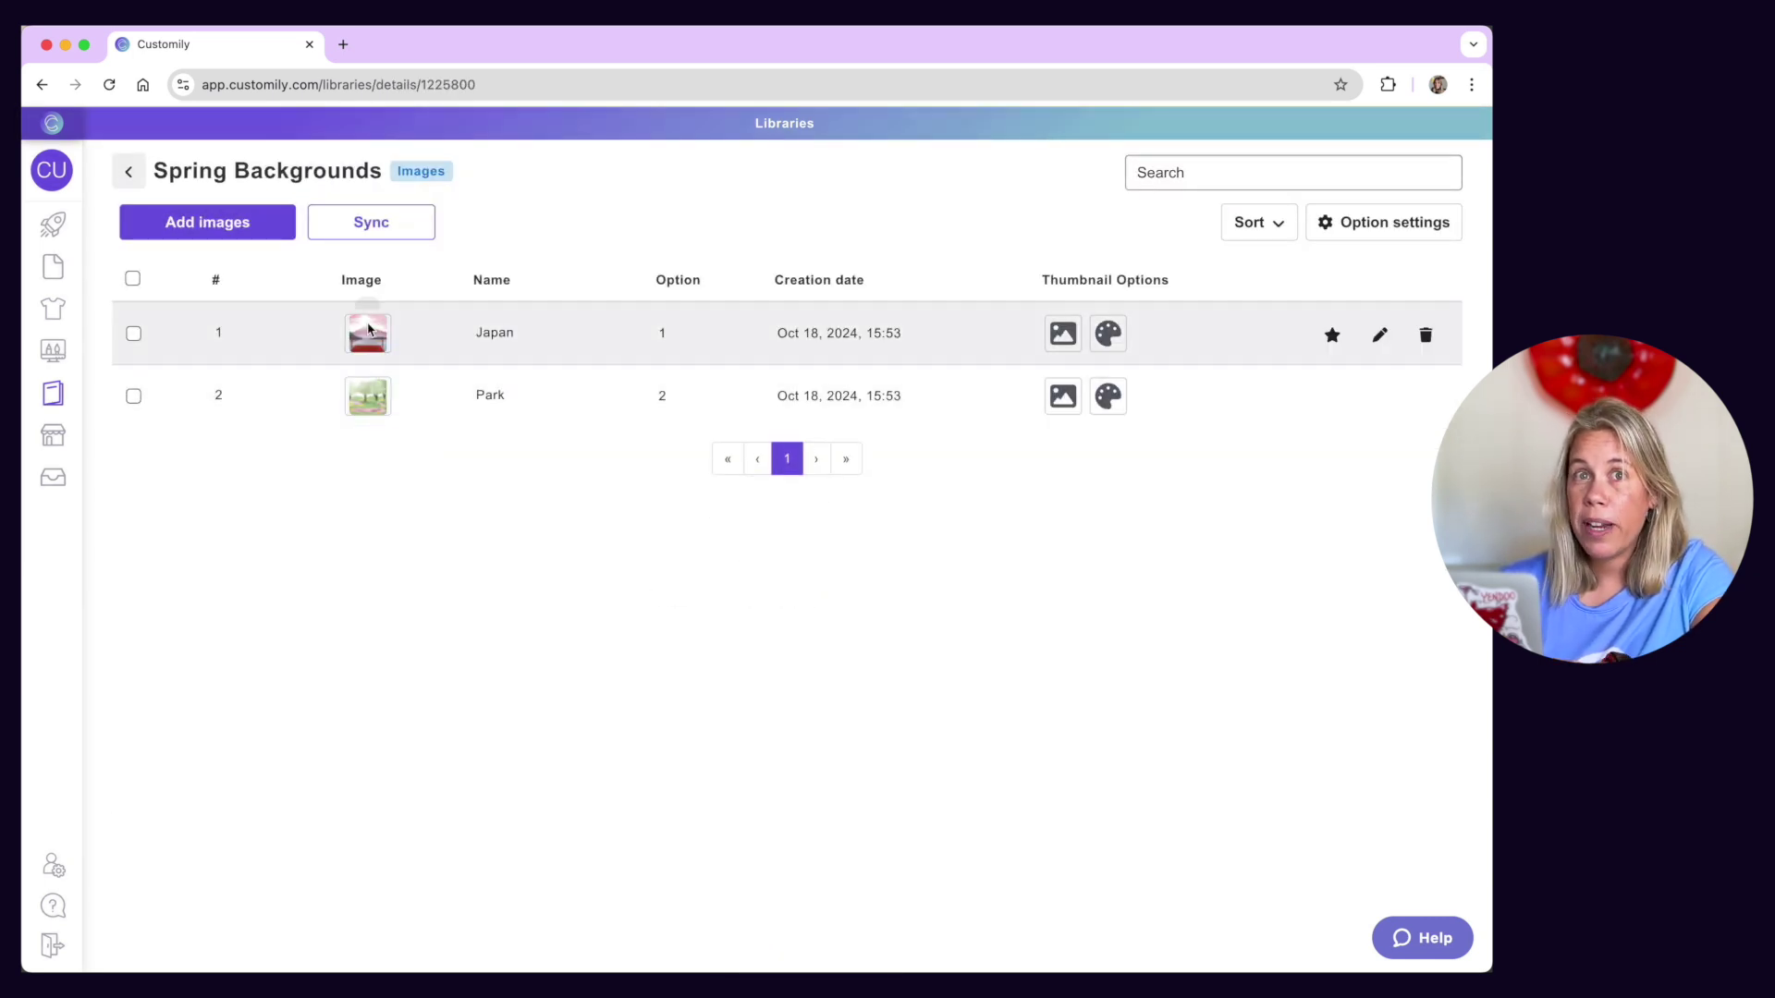
{"action": "left_click", "coordinate": [128, 171]}
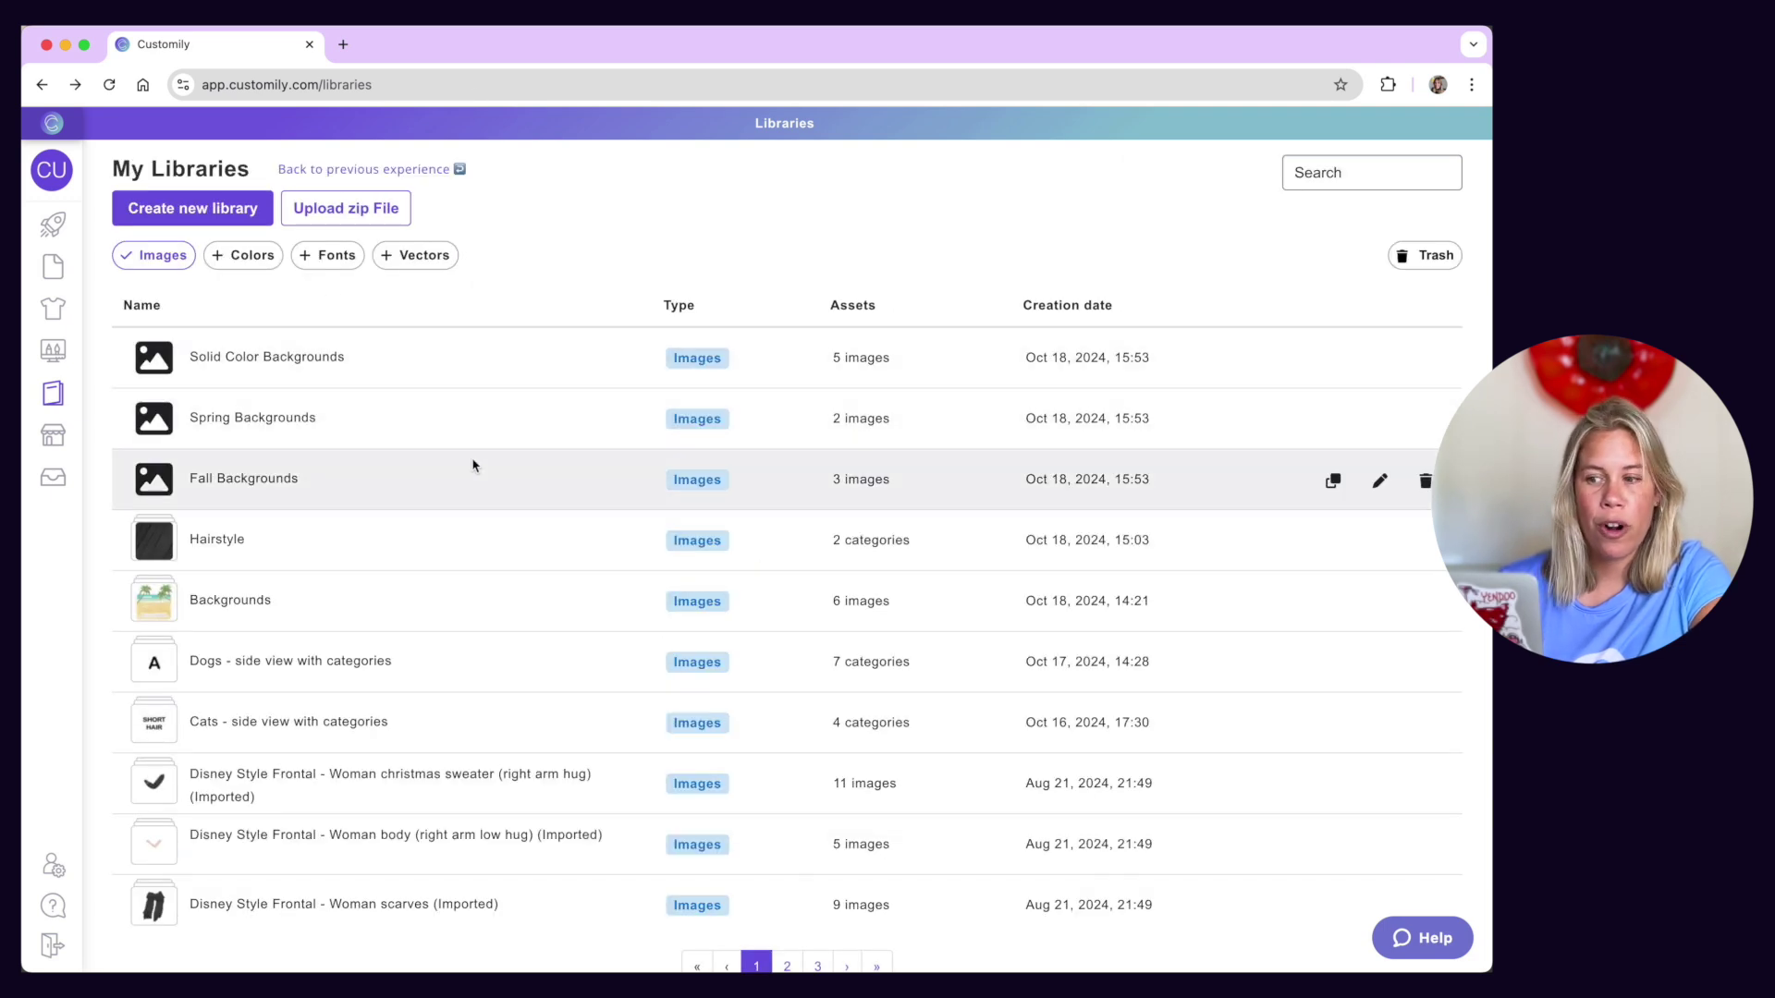
{"action": "left_click", "coordinate": [467, 483]}
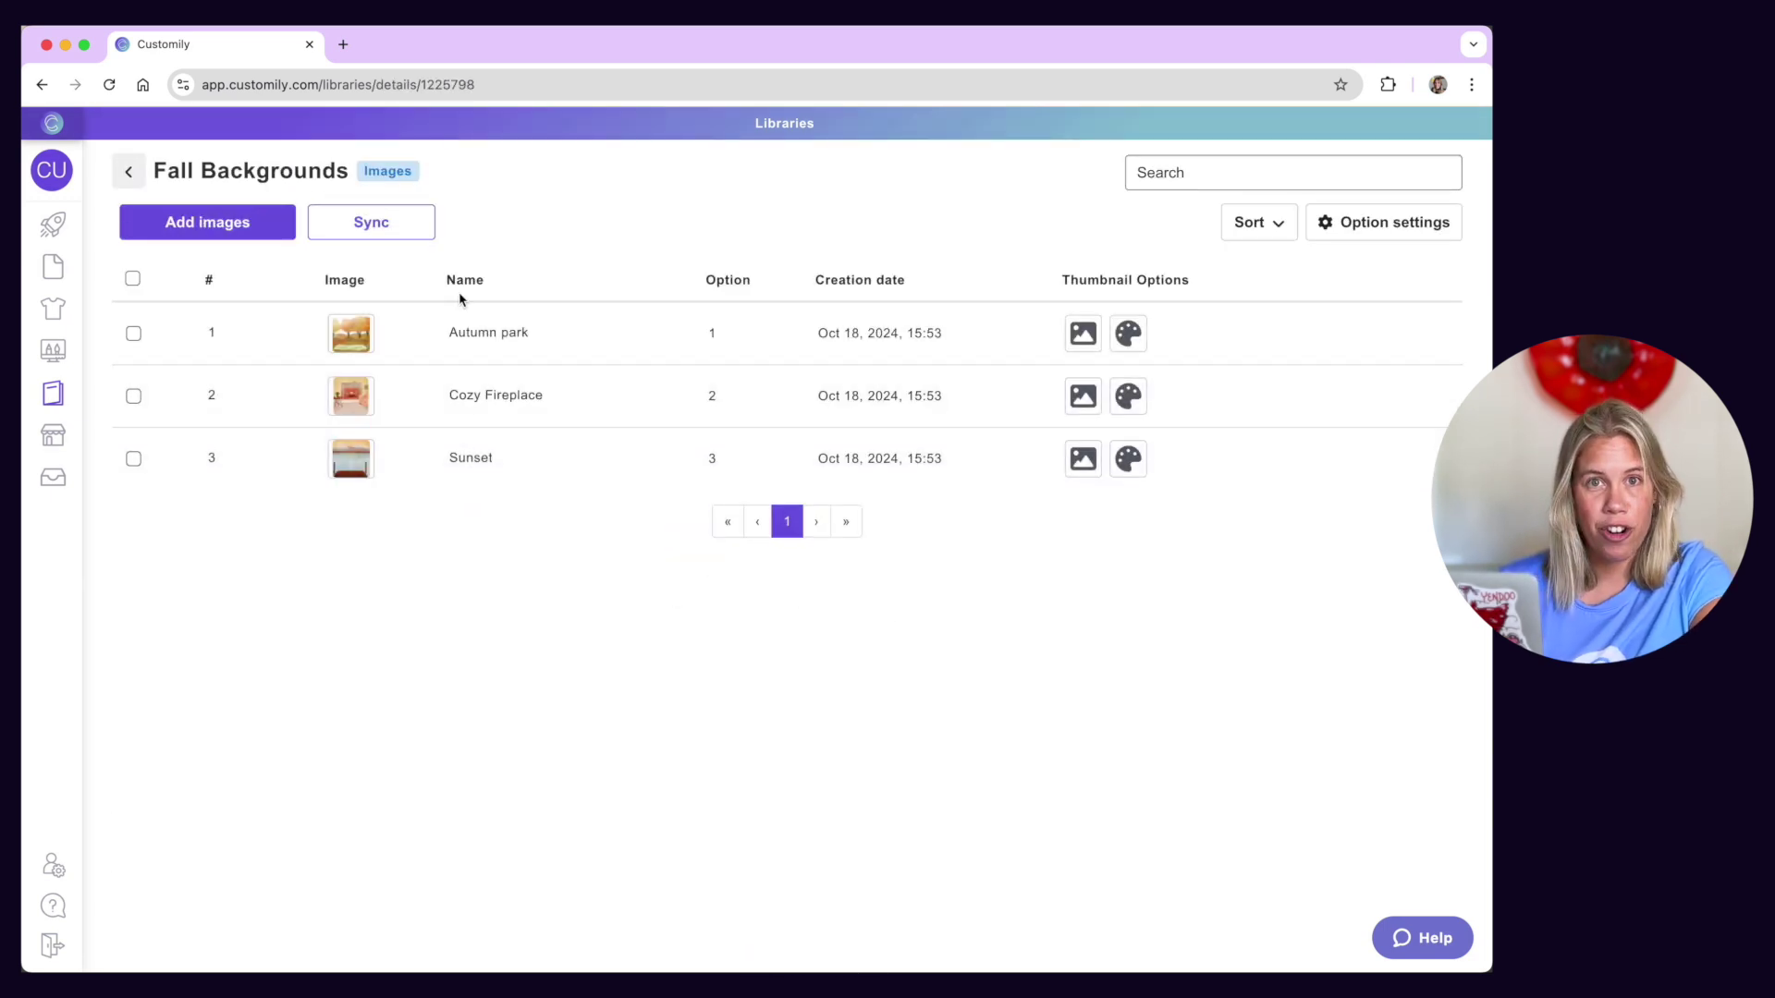